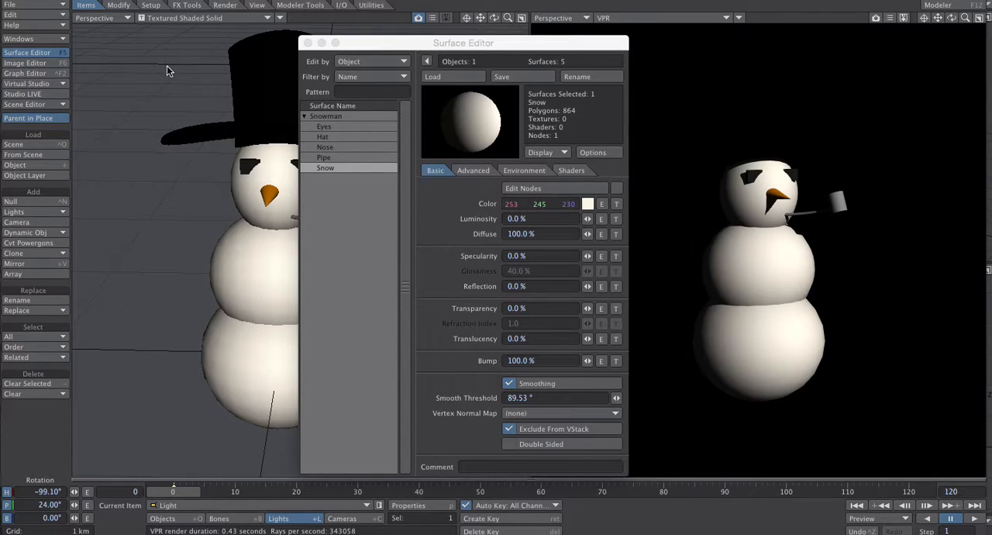
- Open the surface presets library and enlarge its window to show more presets per row
{"action": "left_click", "coordinate": [33, 38]}
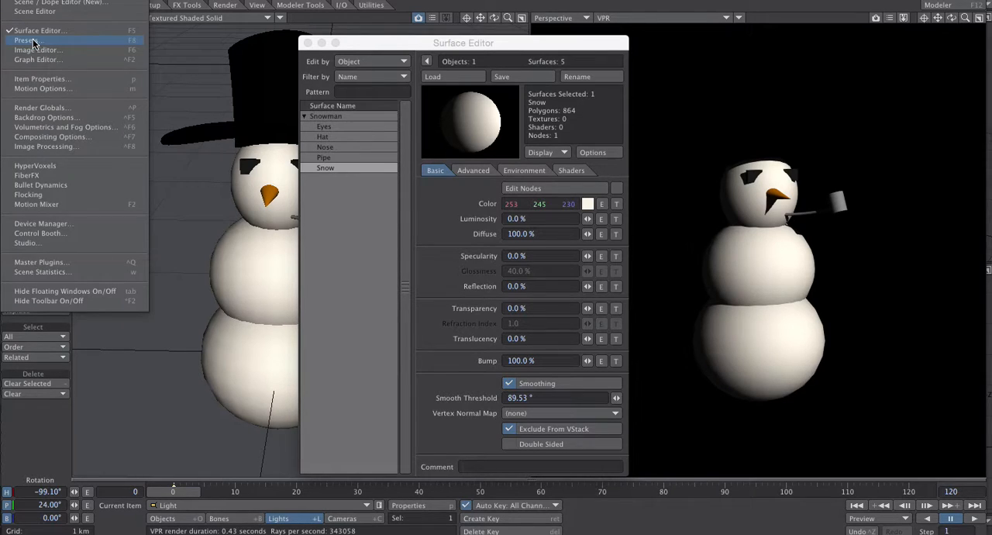
{"action": "left_click", "coordinate": [49, 39]}
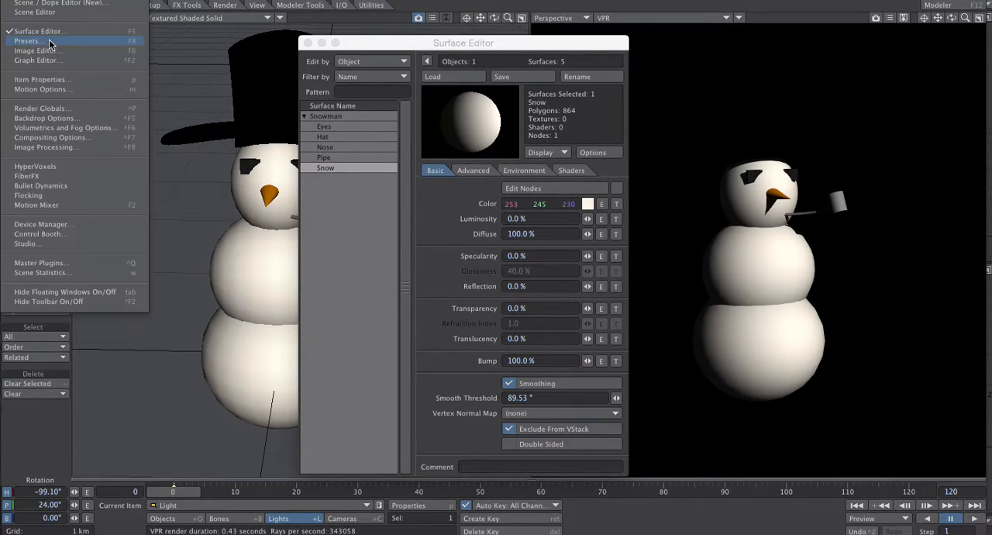
{"action": "left_click", "coordinate": [51, 41]}
{"action": "left_click_drag", "start_coordinate": [140, 31], "coordinate": [160, 33]}
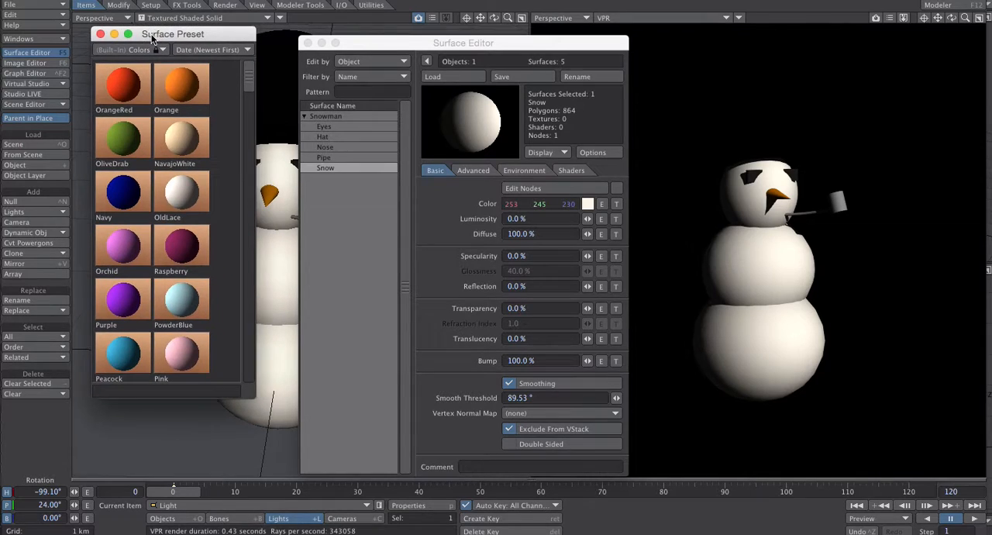
{"action": "left_click_drag", "start_coordinate": [254, 396], "coordinate": [333, 438]}
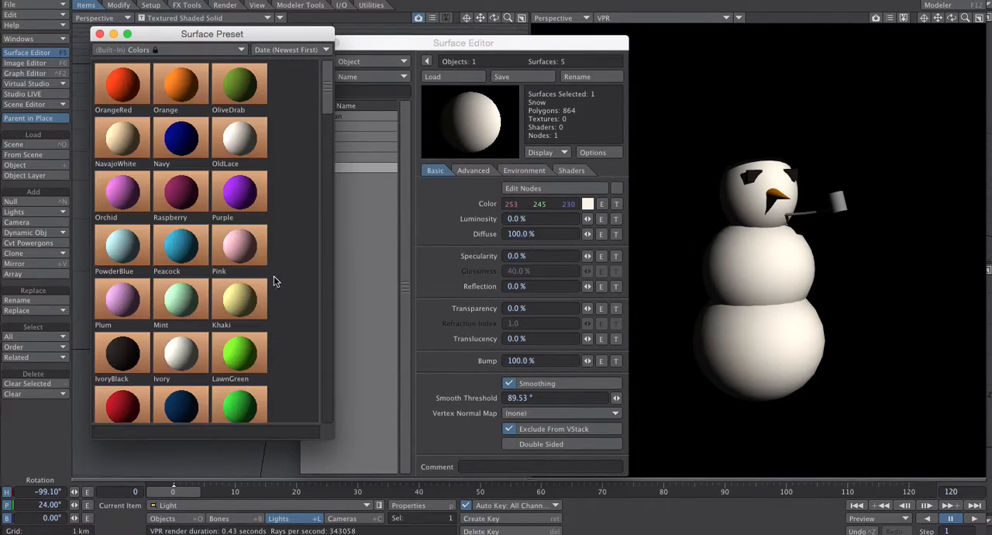
- Browse the Nature, Rock, Strange, Colors and Organic surface preset categories, then return to Nature
{"action": "left_click", "coordinate": [169, 49]}
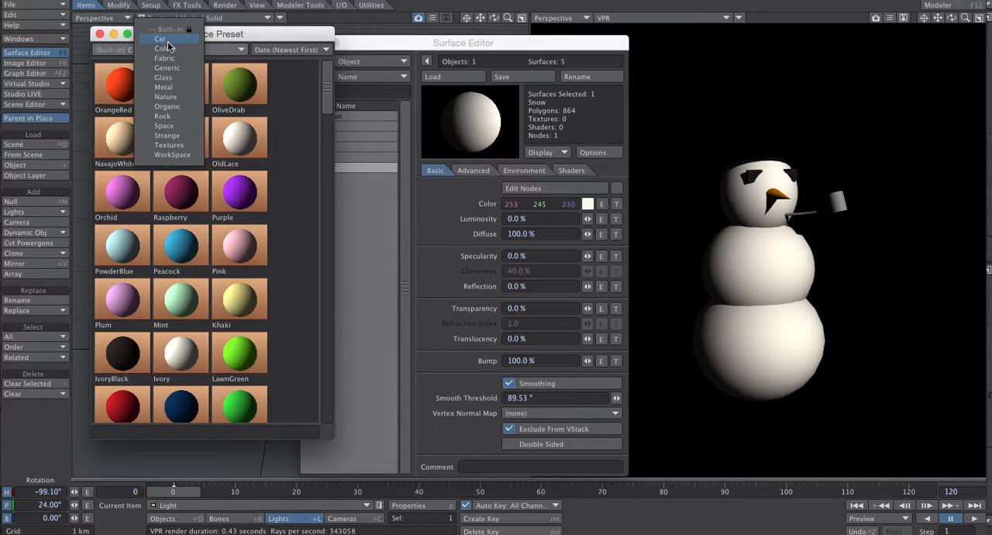
{"action": "left_click", "coordinate": [169, 95]}
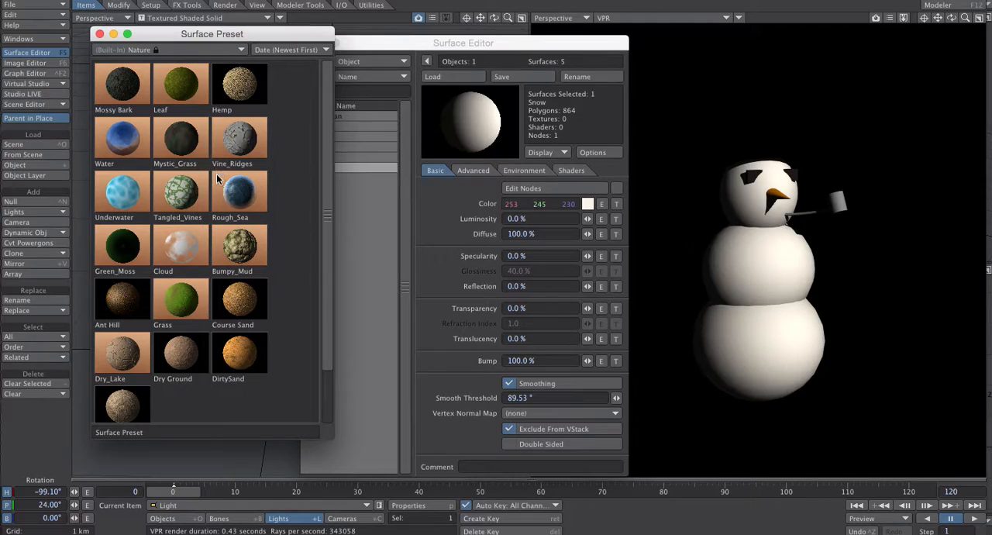
{"action": "left_click", "coordinate": [138, 50]}
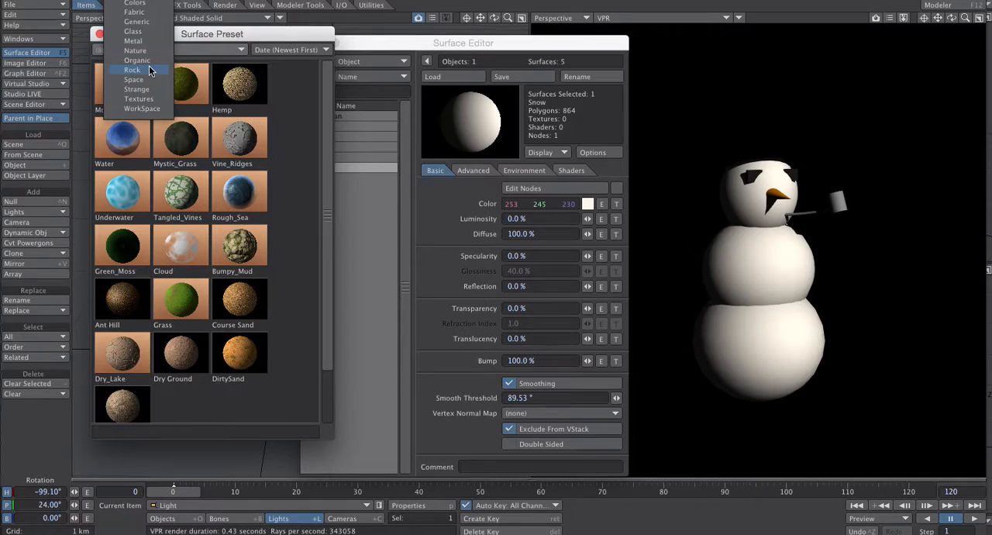
{"action": "left_click", "coordinate": [151, 69]}
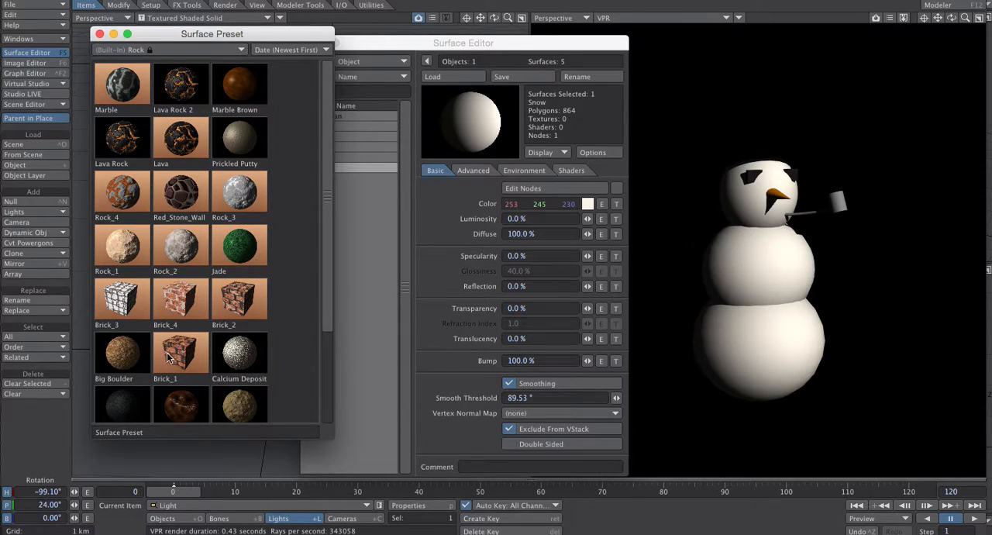
{"action": "left_click", "coordinate": [156, 49]}
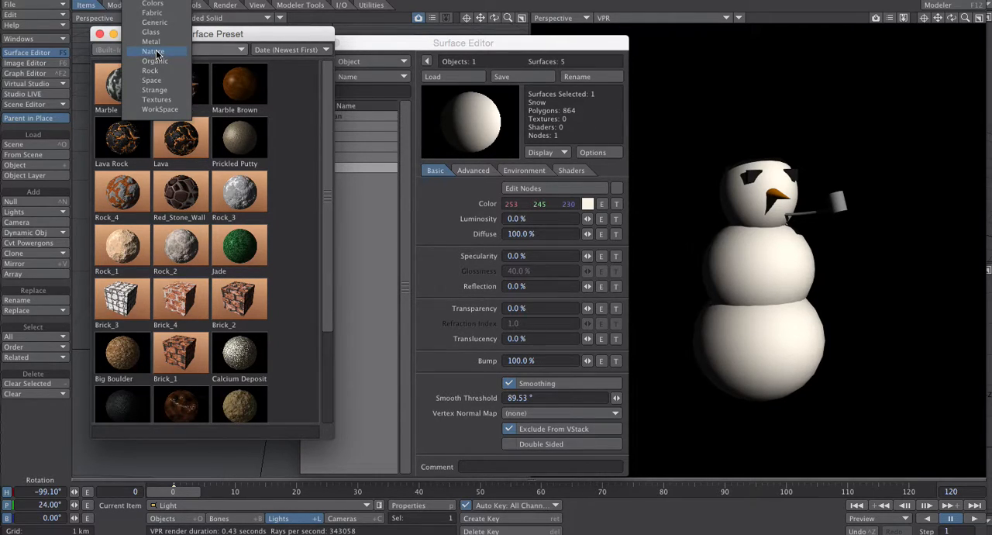
{"action": "left_click", "coordinate": [158, 91]}
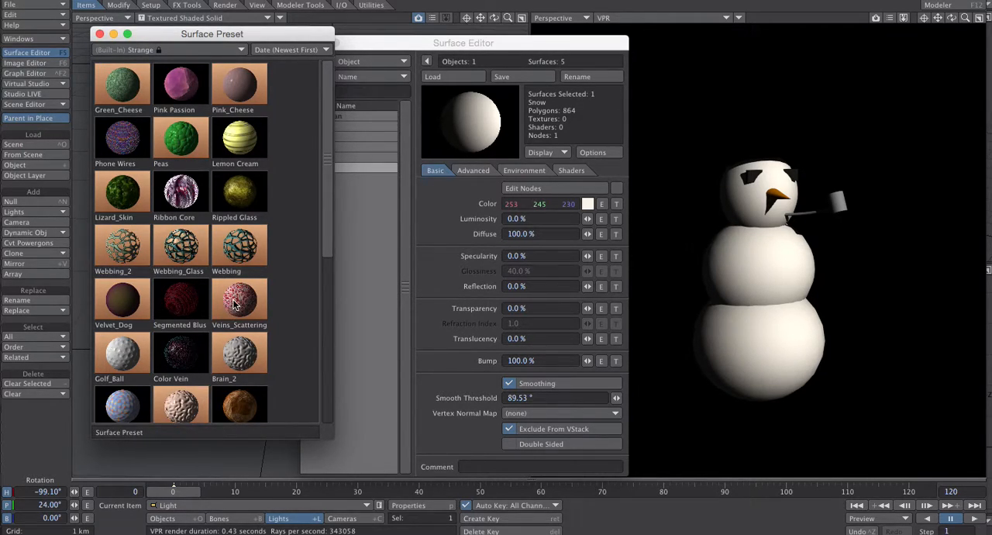
{"action": "left_click", "coordinate": [177, 49]}
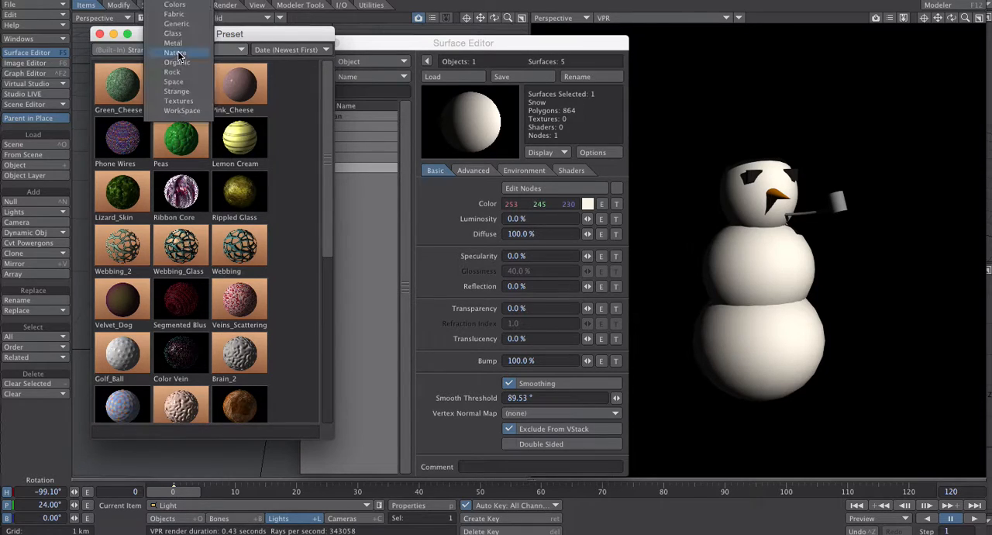
{"action": "left_click", "coordinate": [177, 5]}
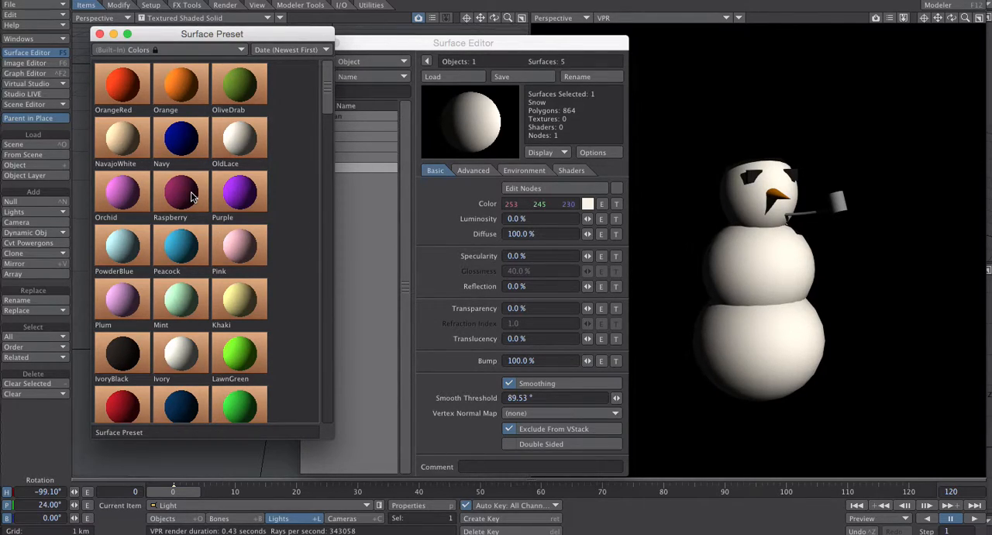
{"action": "left_click", "coordinate": [189, 49]}
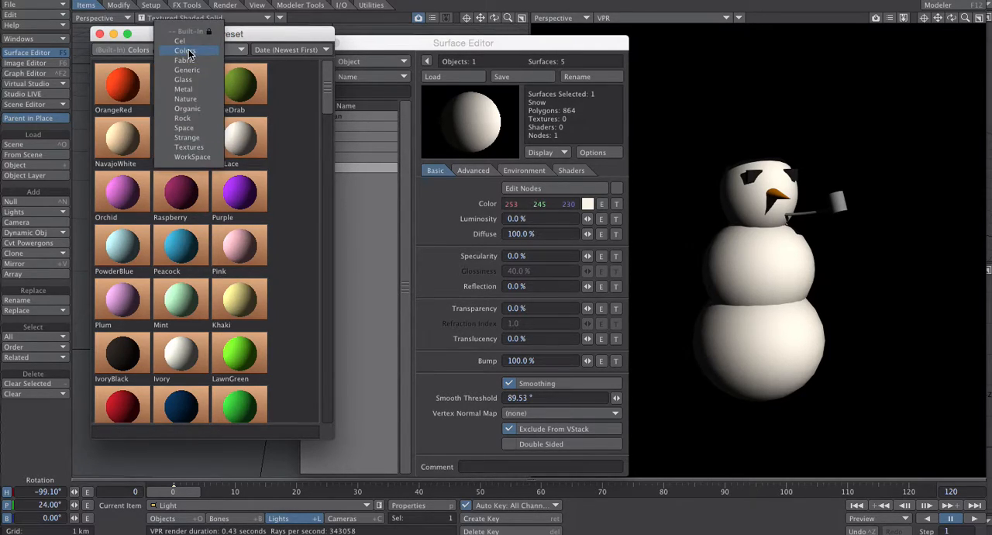
{"action": "left_click", "coordinate": [193, 109]}
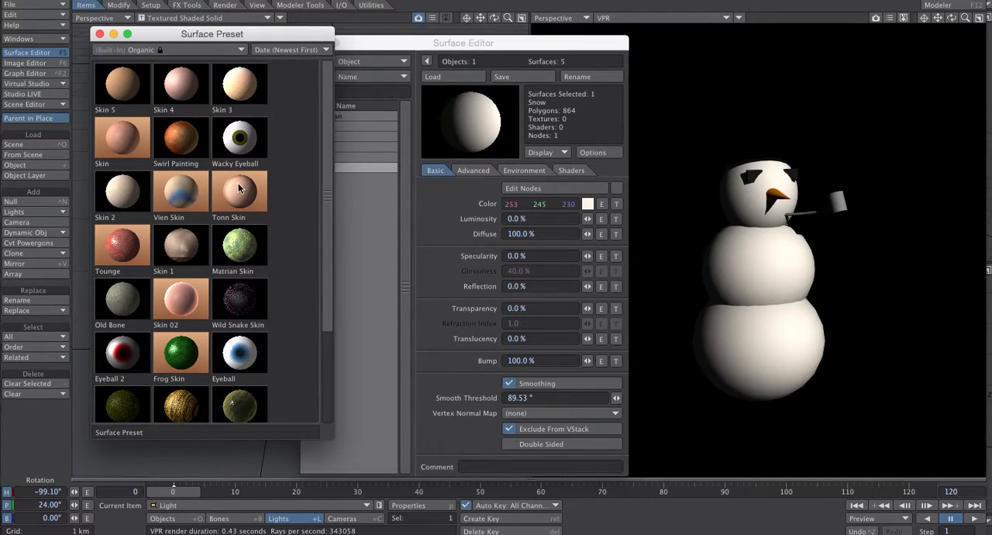
{"action": "left_click", "coordinate": [194, 50]}
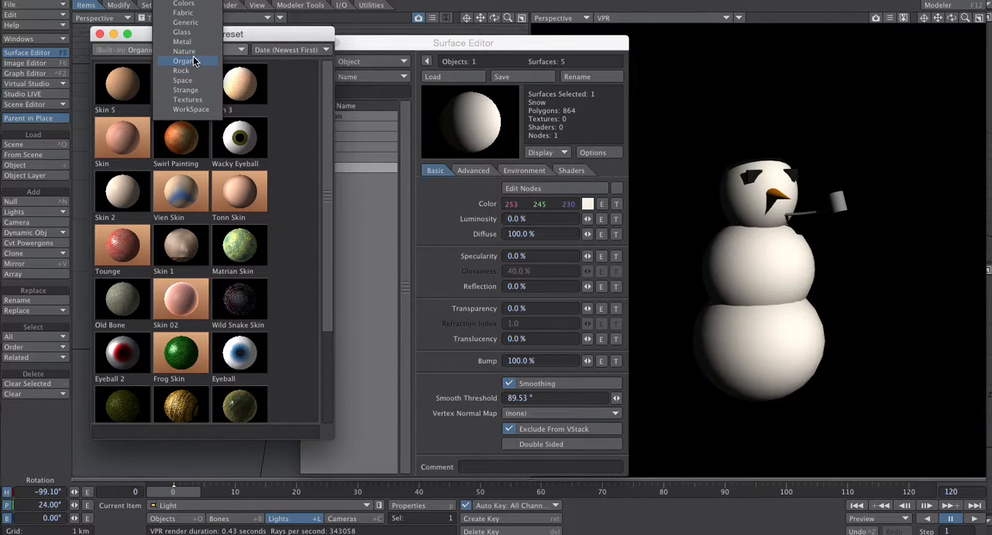
{"action": "left_click", "coordinate": [193, 52]}
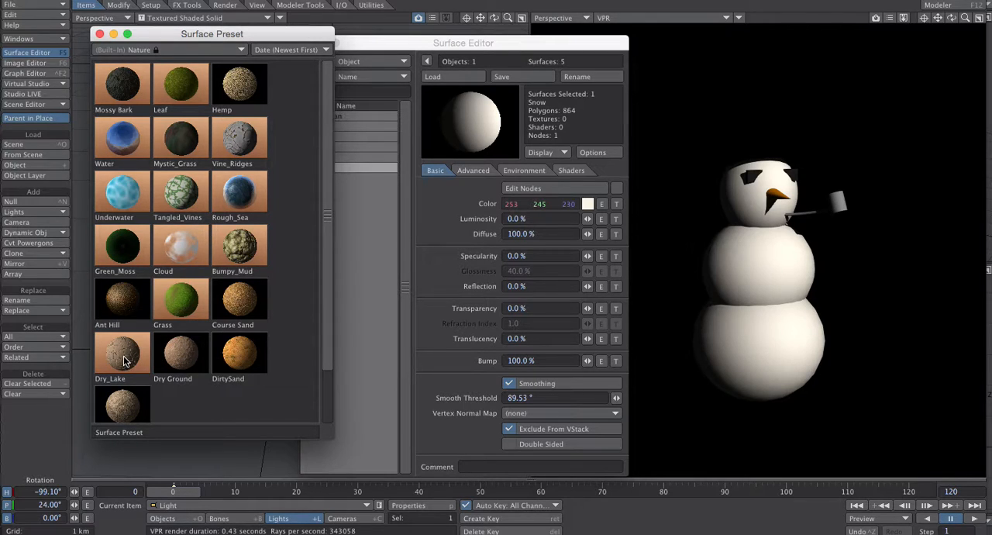
- Load the Dry Ground preset onto the snowman's Snow surface
{"action": "left_click_drag", "start_coordinate": [233, 34], "coordinate": [252, 49]}
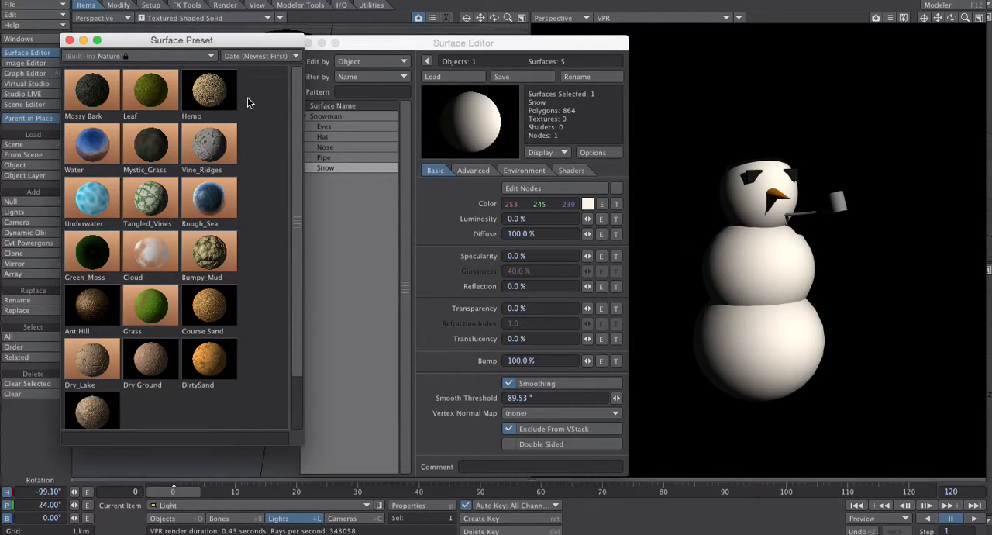
{"action": "double_click", "coordinate": [147, 366]}
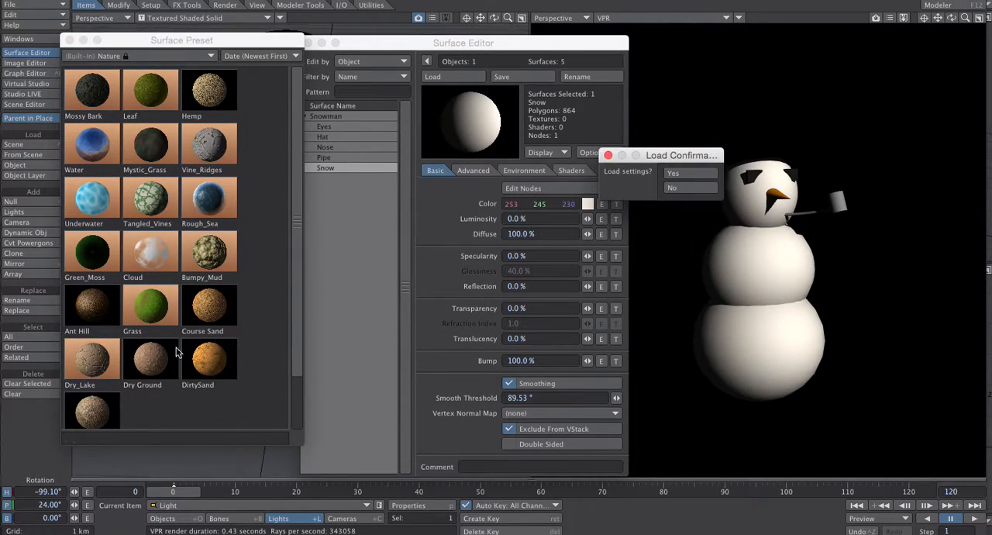
{"action": "left_click", "coordinate": [670, 193]}
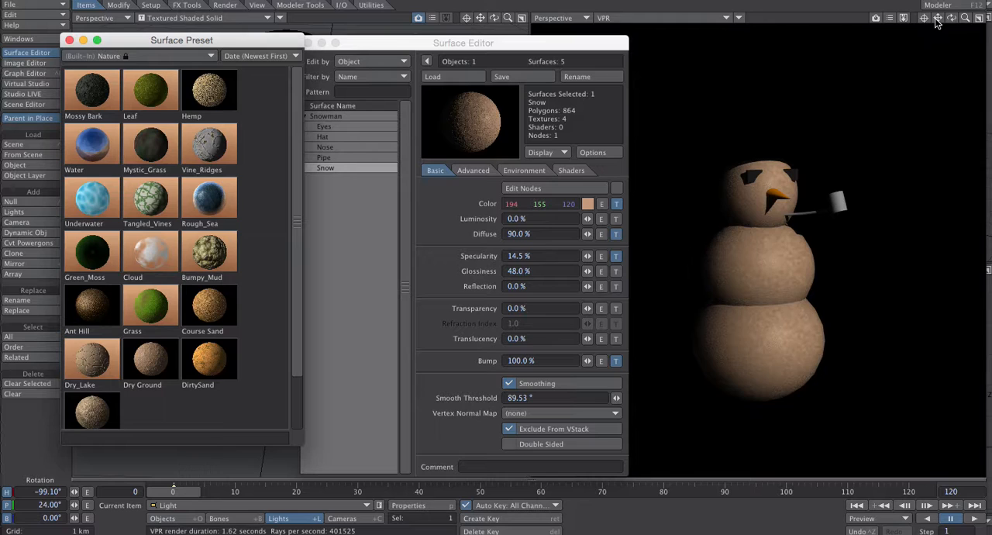
{"action": "mouse_move", "coordinate": [949, 18]}
{"action": "left_mouse_down"}
{"action": "mouse_move", "coordinate": [969, 22]}
{"action": "mouse_move", "coordinate": [958, 21]}
{"action": "left_mouse_up"}
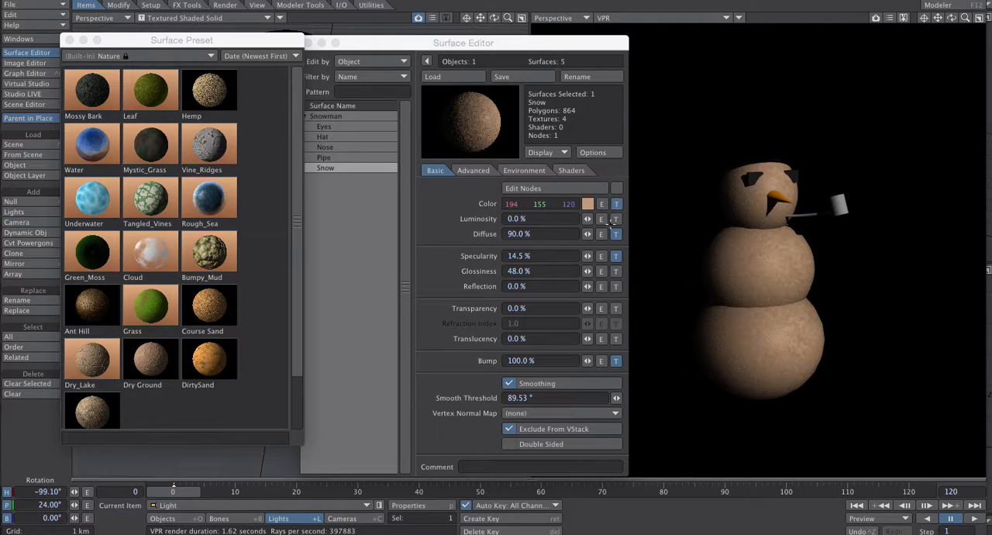
- Examine the Veins and Crumple layers in the Snow surface's bump texture, then close the texture editor
{"action": "left_click", "coordinate": [615, 360]}
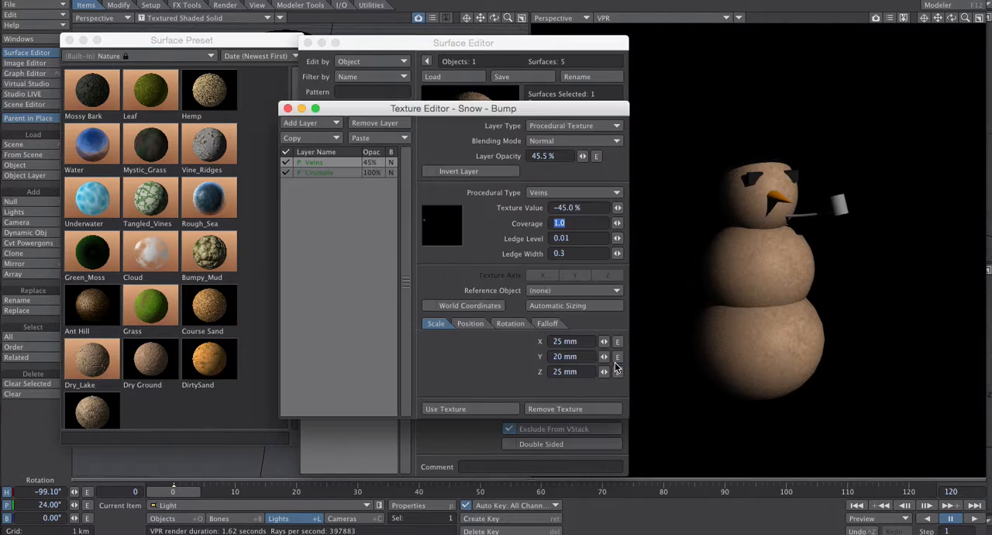
{"action": "left_click_drag", "start_coordinate": [427, 108], "coordinate": [463, 79]}
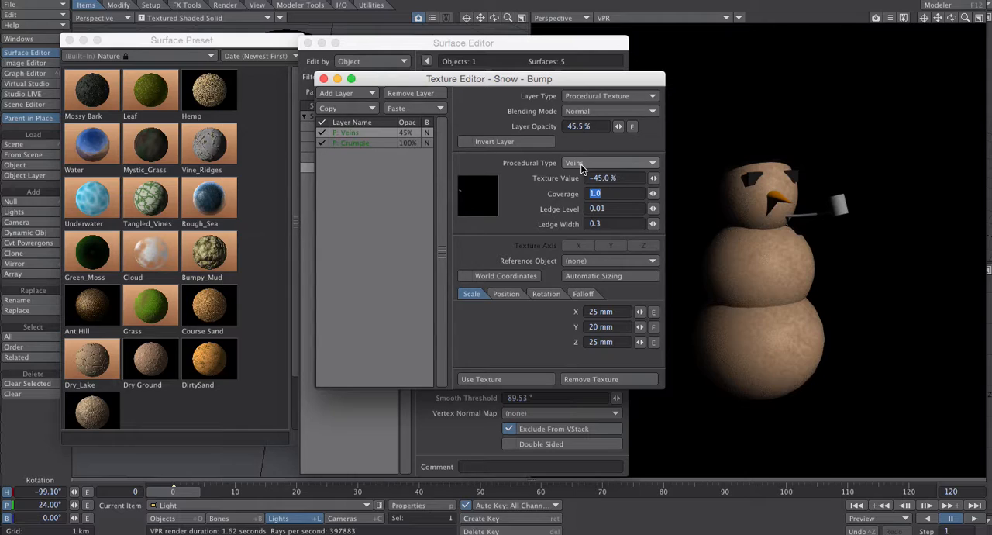
{"action": "left_click", "coordinate": [353, 144]}
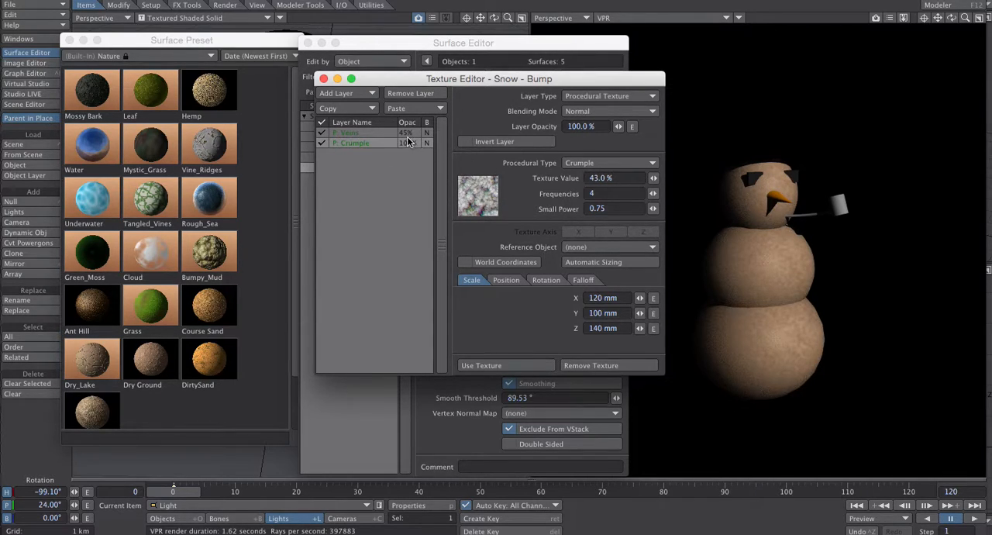
{"action": "left_click", "coordinate": [374, 131]}
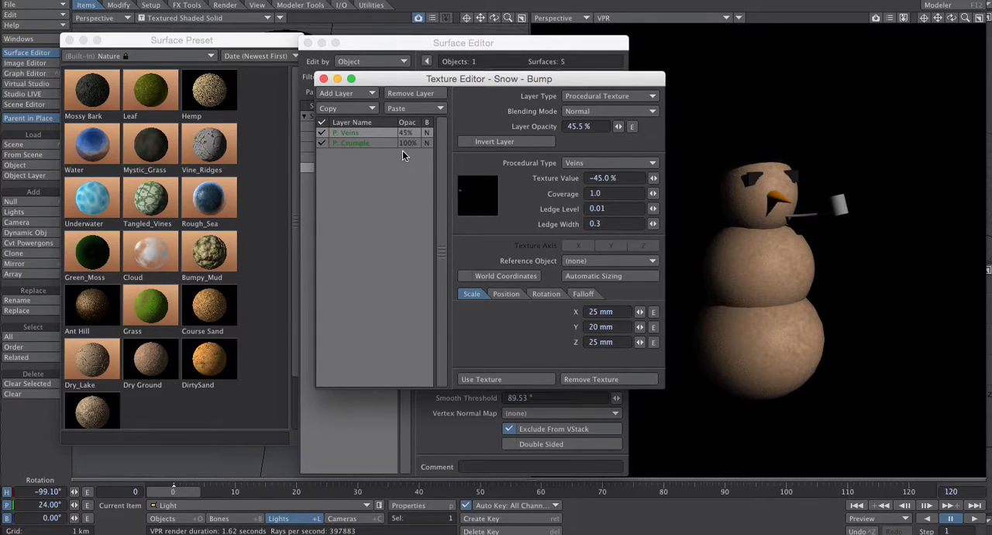
{"action": "left_click", "coordinate": [372, 143]}
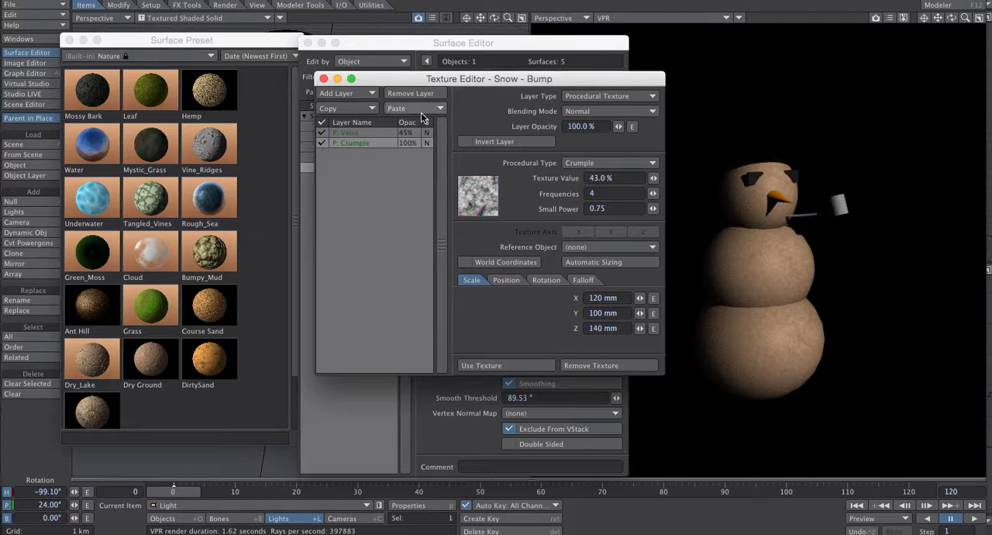
{"action": "left_click", "coordinate": [324, 79]}
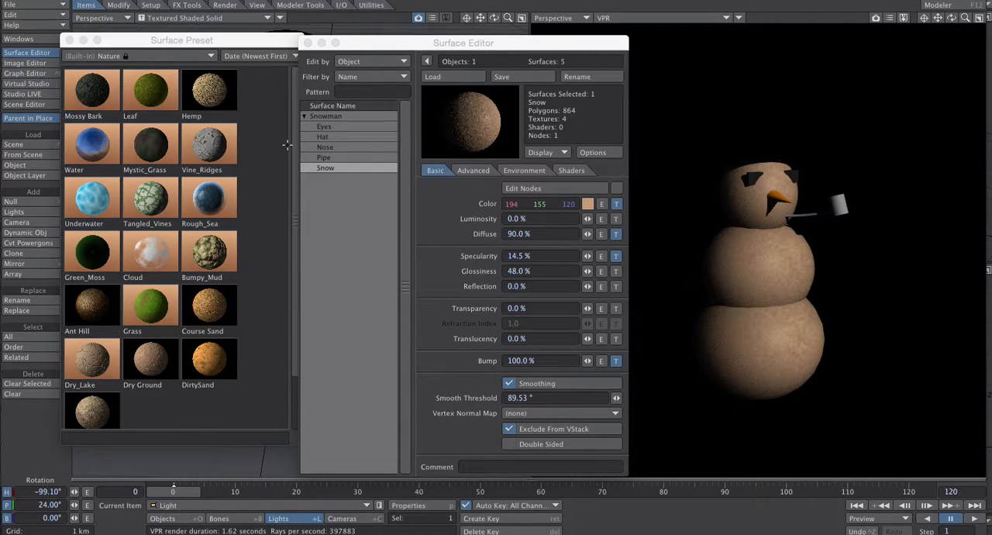
- Load the Bumpy_Mud preset onto the Snow surface and review its color and diffuse gradient textures
{"action": "double_click", "coordinate": [215, 262]}
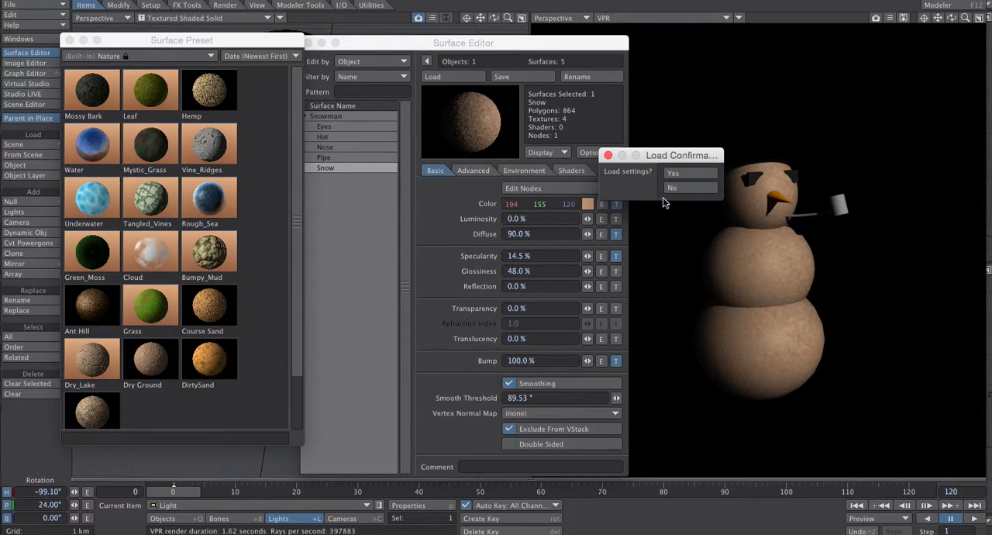
{"action": "left_click", "coordinate": [686, 172]}
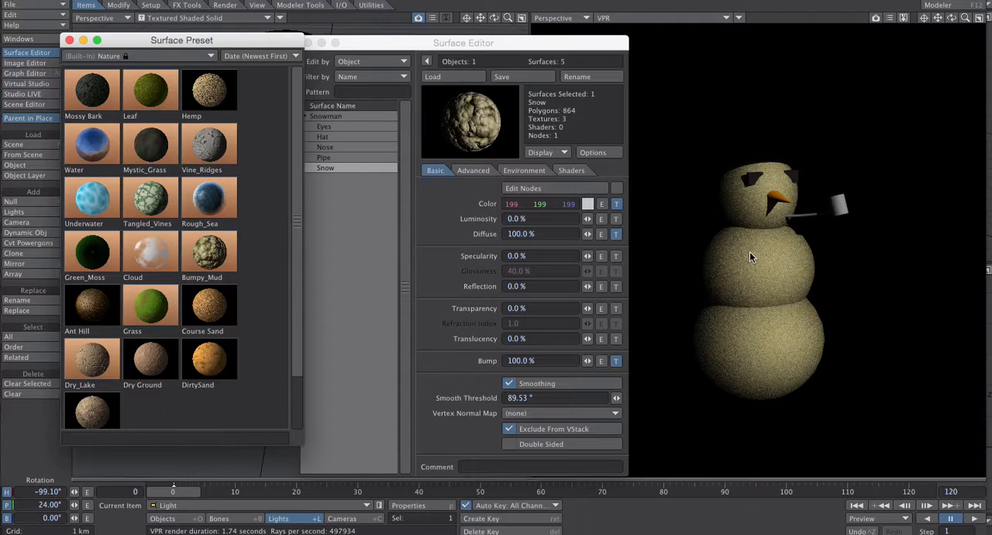
{"action": "left_click", "coordinate": [616, 205]}
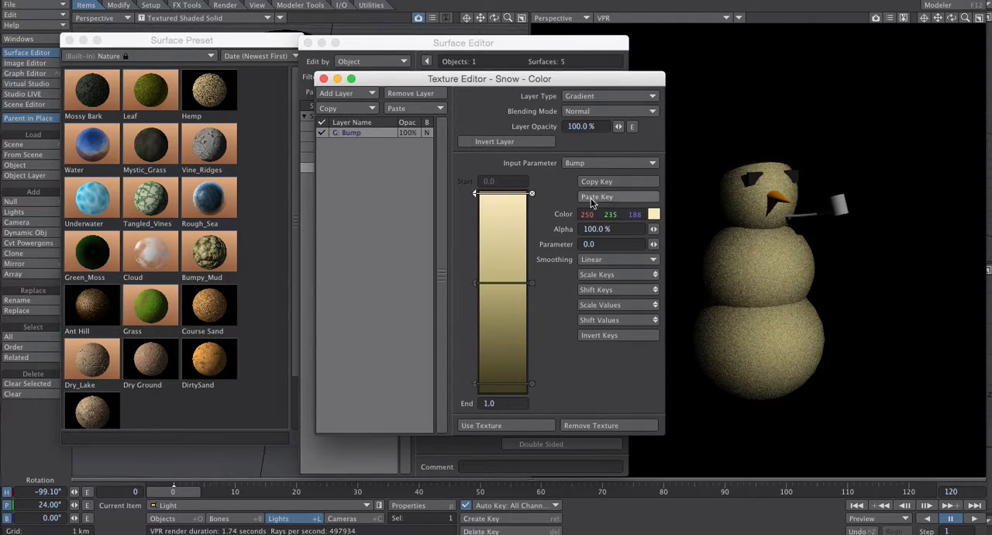
{"action": "left_click", "coordinate": [323, 78]}
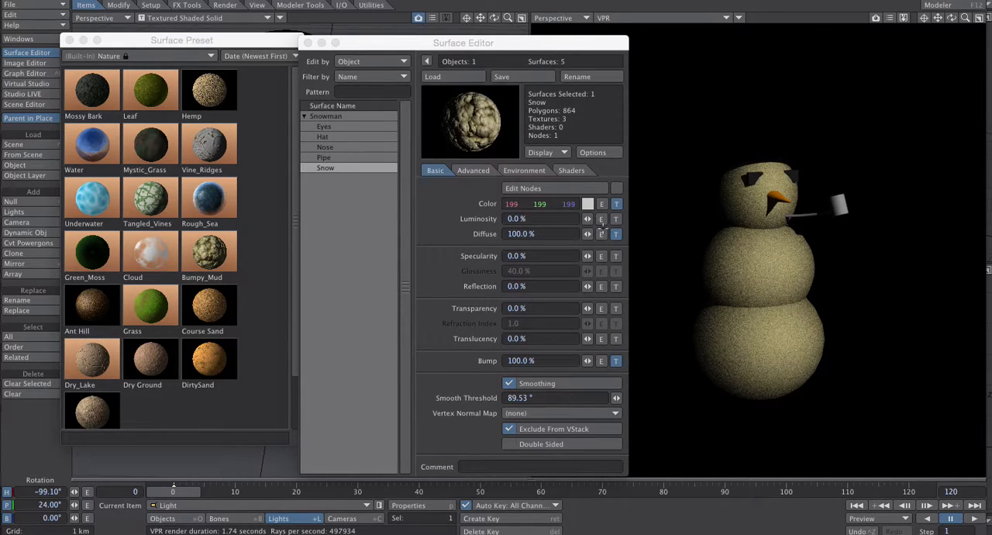
{"action": "left_click", "coordinate": [615, 234]}
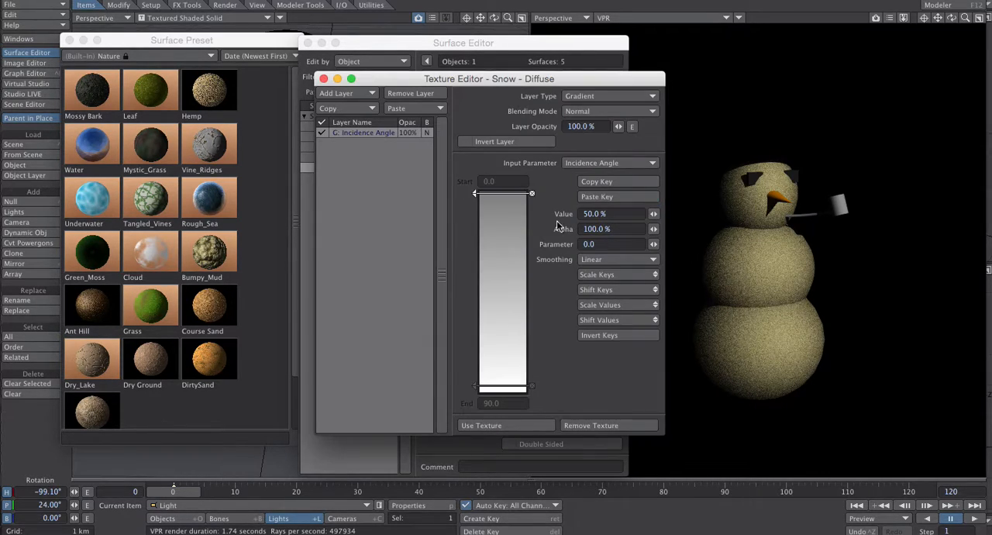
{"action": "left_click", "coordinate": [323, 79]}
- Scale the Snow surface's Crumple bump texture to 23.915 m in X, 14.64 m in Y and 15.075 m in Z
{"action": "left_click", "coordinate": [616, 361]}
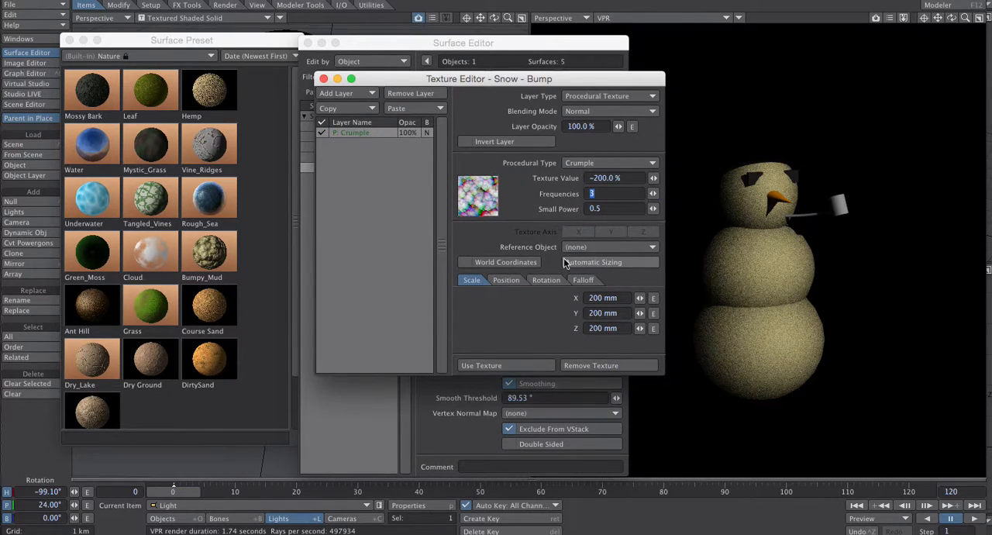
{"action": "left_click_drag", "start_coordinate": [640, 300], "coordinate": [414, 301]}
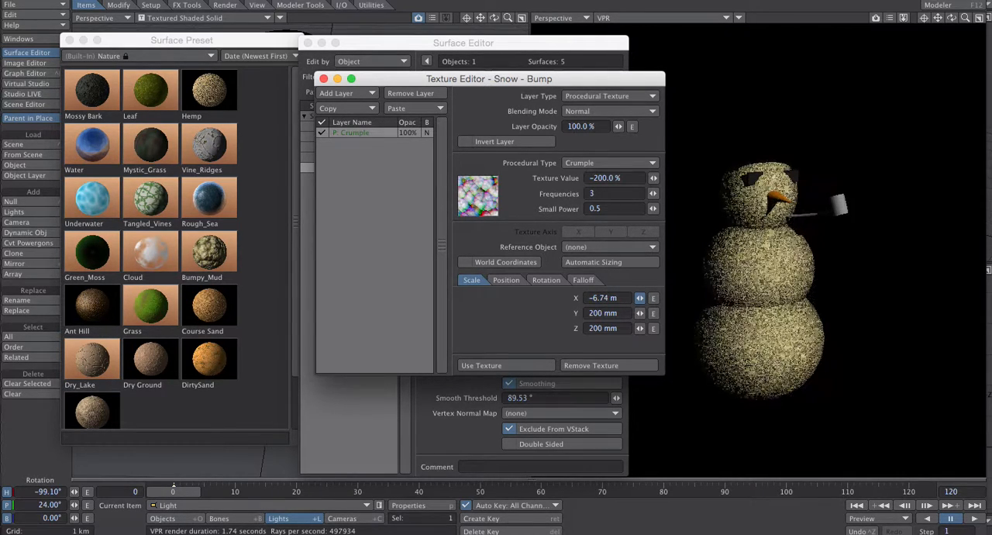
{"action": "left_click_drag", "start_coordinate": [640, 297], "coordinate": [637, 298]}
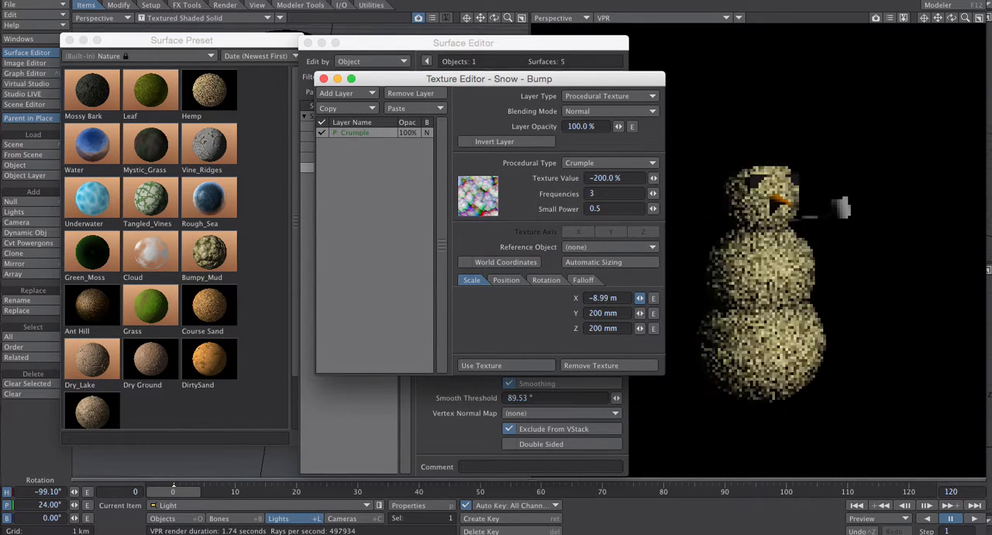
{"action": "left_click_drag", "start_coordinate": [639, 298], "coordinate": [650, 328]}
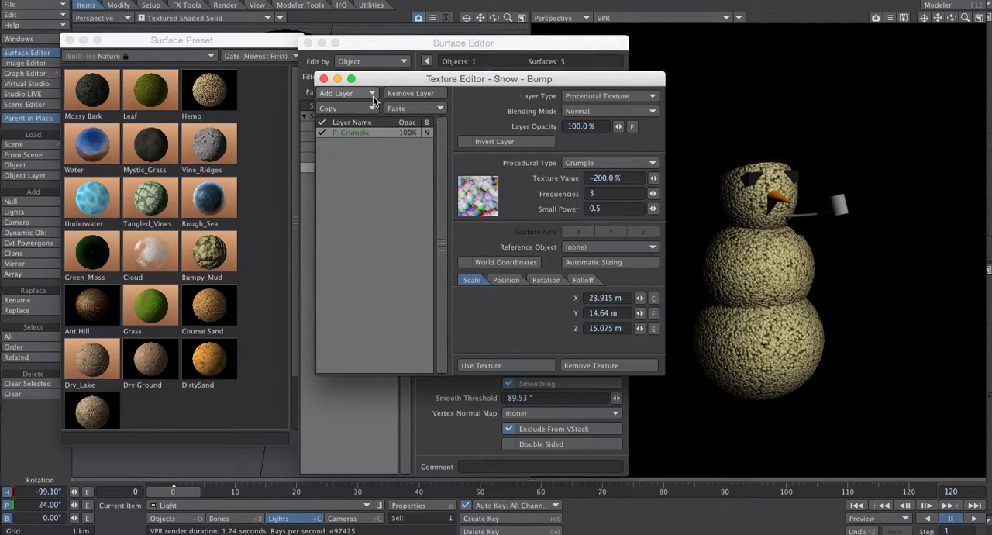
- Scale the Snow surface's Crumple bump texture to 24.335 m in X, 18.04 m in Y and 28.93 m in Z
{"action": "left_click_drag", "start_coordinate": [378, 81], "coordinate": [374, 133]}
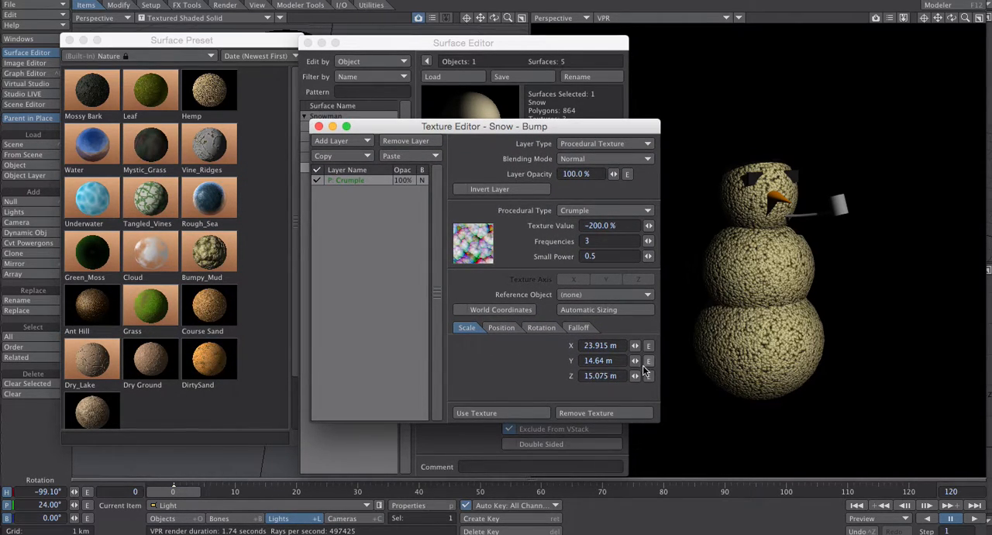
{"action": "left_click_drag", "start_coordinate": [635, 376], "coordinate": [685, 376]}
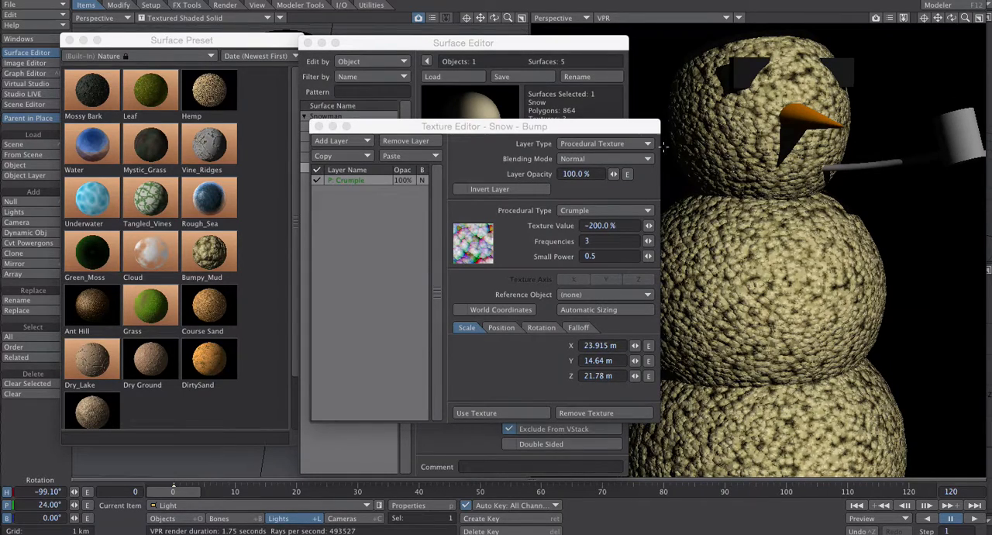
{"action": "left_click_drag", "start_coordinate": [617, 127], "coordinate": [531, 141]}
{"action": "mouse_move", "coordinate": [550, 393]}
{"action": "left_mouse_down"}
{"action": "mouse_move", "coordinate": [562, 394]}
{"action": "mouse_move", "coordinate": [550, 376]}
{"action": "mouse_move", "coordinate": [560, 375]}
{"action": "mouse_move", "coordinate": [549, 375]}
{"action": "left_mouse_up"}
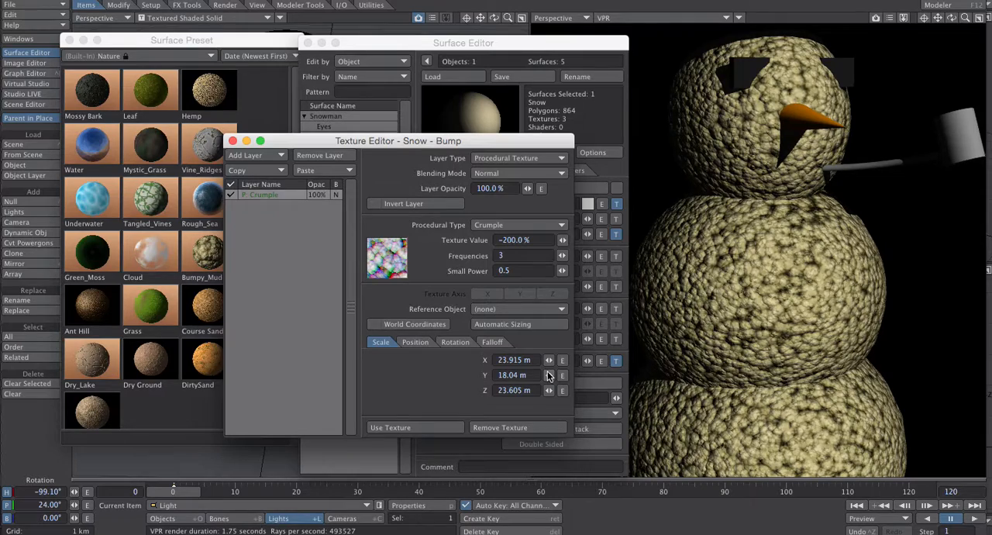
{"action": "left_click_drag", "start_coordinate": [549, 360], "coordinate": [504, 367]}
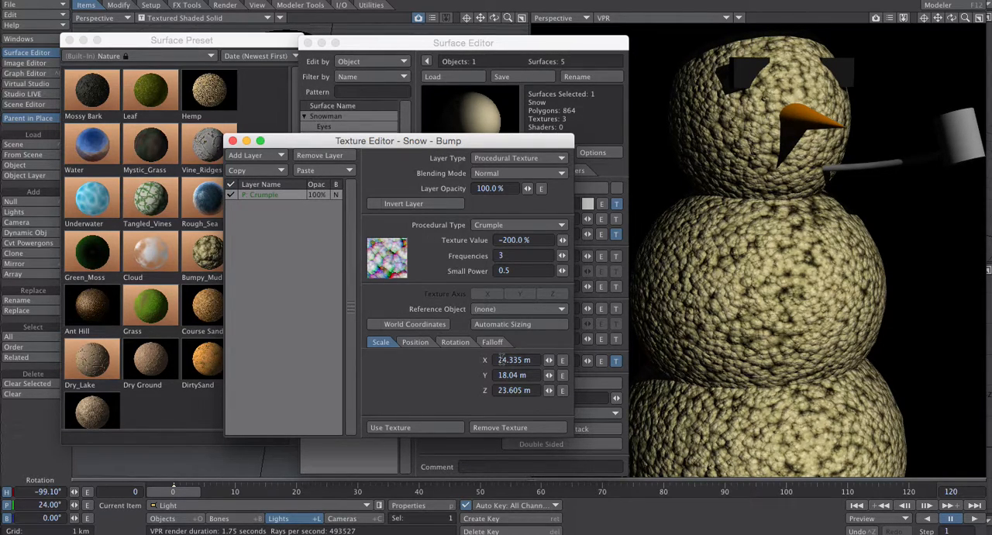
{"action": "left_click_drag", "start_coordinate": [548, 390], "coordinate": [552, 389]}
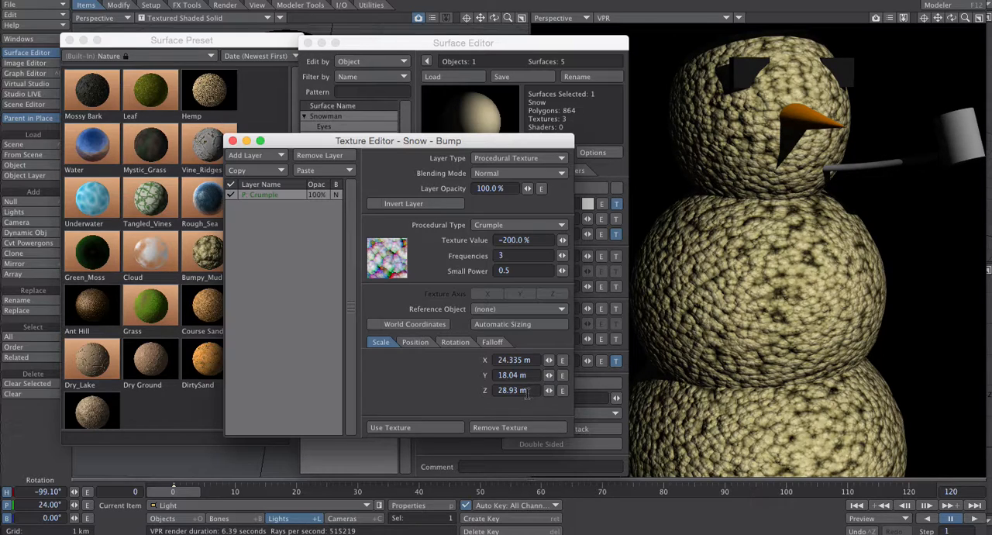
- Set the Crumple bump texture's scale to 30 m in X, Y and Z, and close the texture editor
{"action": "left_click", "coordinate": [531, 392]}
{"action": "type", "text": "30"}
{"action": "key", "text": "Return"}
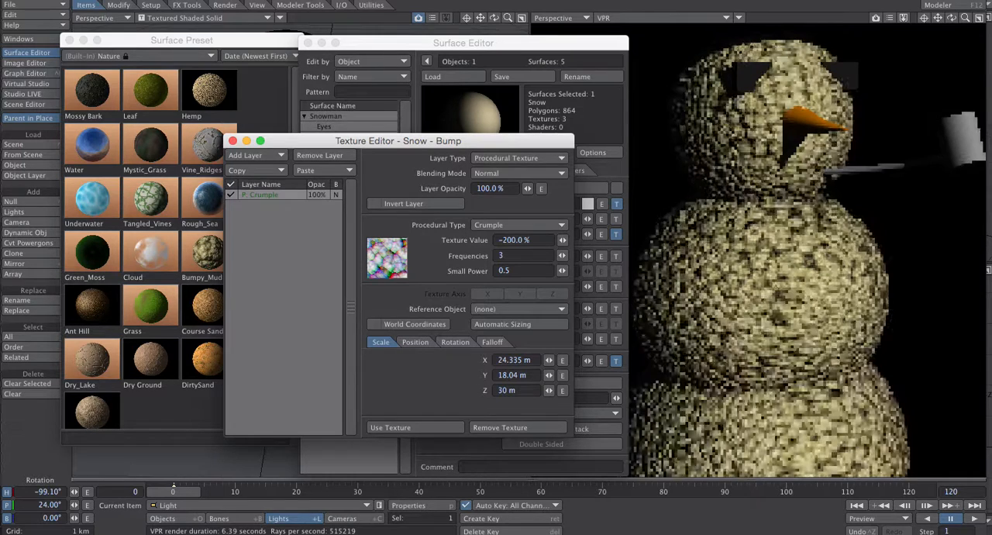
{"action": "left_click", "coordinate": [496, 375]}
{"action": "type", "text": "30"}
{"action": "key", "text": "Tab"}
{"action": "key", "text": "Tab"}
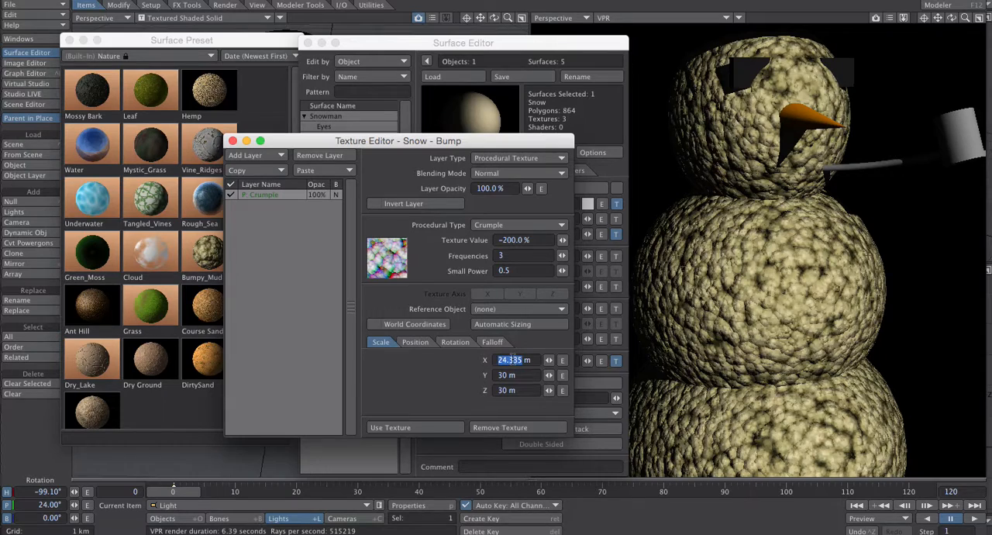
{"action": "type", "text": "30"}
{"action": "key", "text": "Tab"}
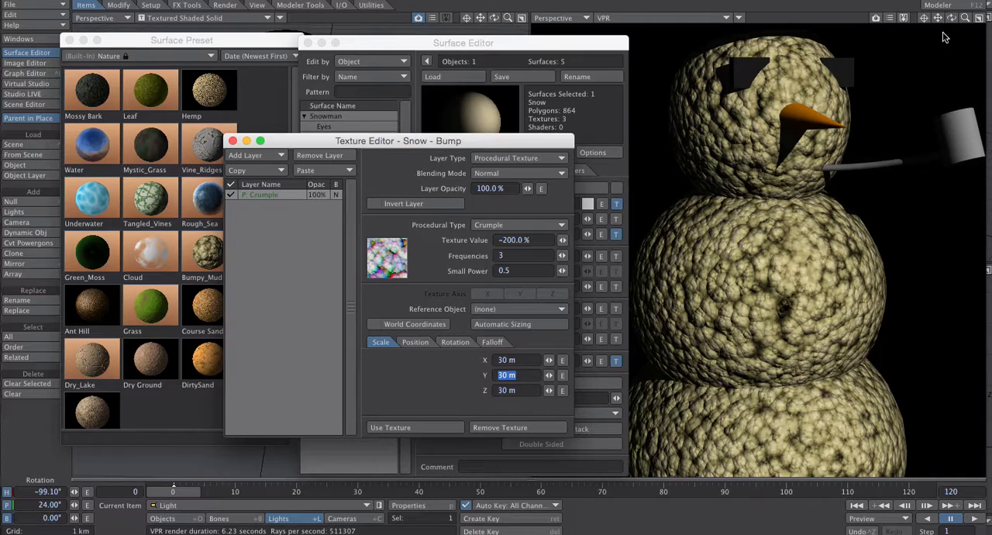
{"action": "left_click_drag", "start_coordinate": [955, 20], "coordinate": [961, 21]}
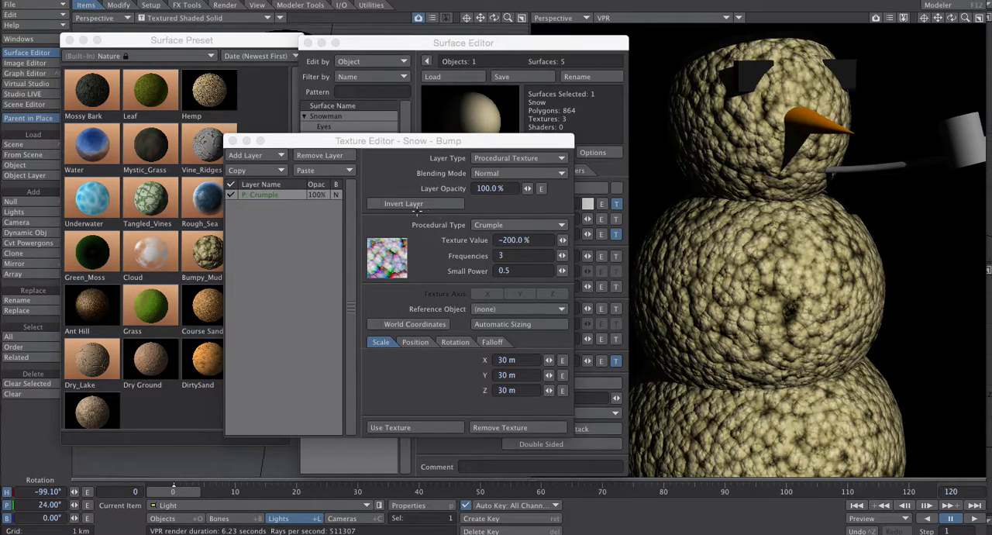
{"action": "left_click_drag", "start_coordinate": [273, 142], "coordinate": [208, 139]}
{"action": "left_click", "coordinate": [167, 137]}
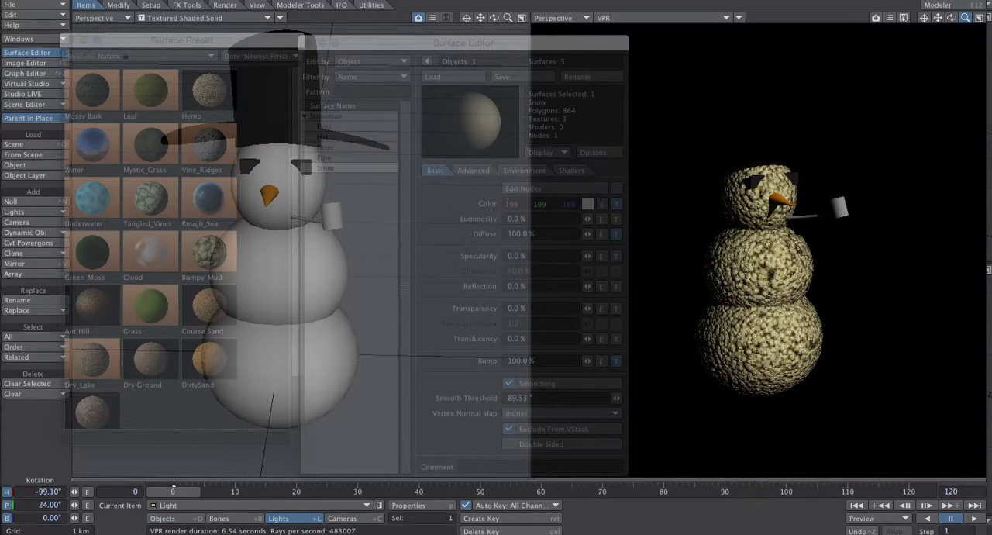
- Load the Vine_Ridges preset onto the snowman's Snow surface, confirming that its settings replace the current ones
{"action": "left_click_drag", "start_coordinate": [965, 17], "coordinate": [969, 18]}
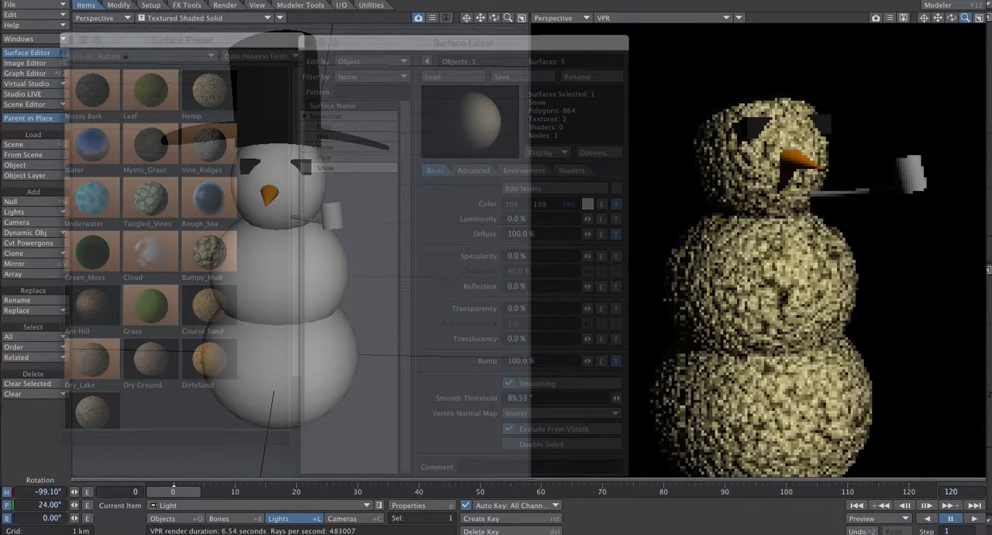
{"action": "left_click_drag", "start_coordinate": [969, 18], "coordinate": [970, 19]}
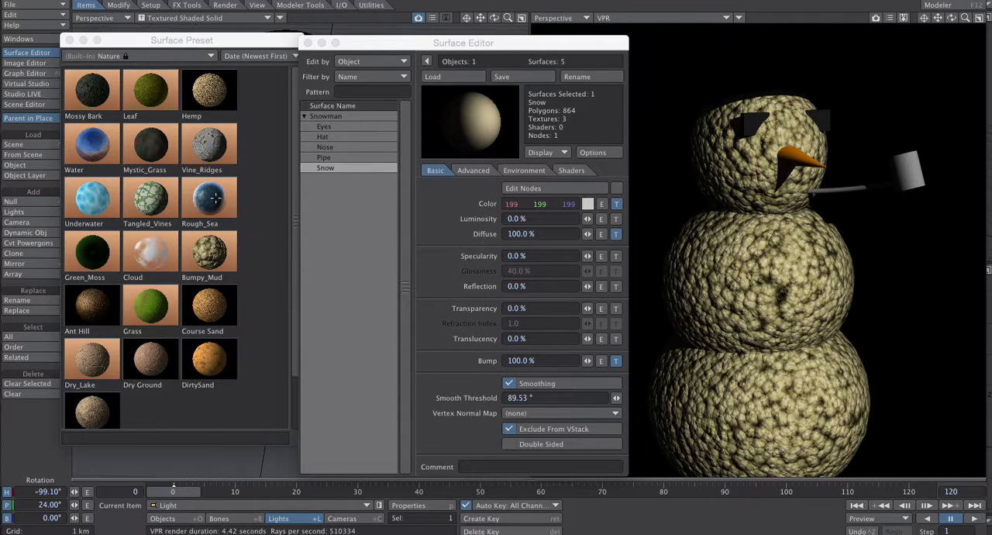
{"action": "double_click", "coordinate": [209, 147]}
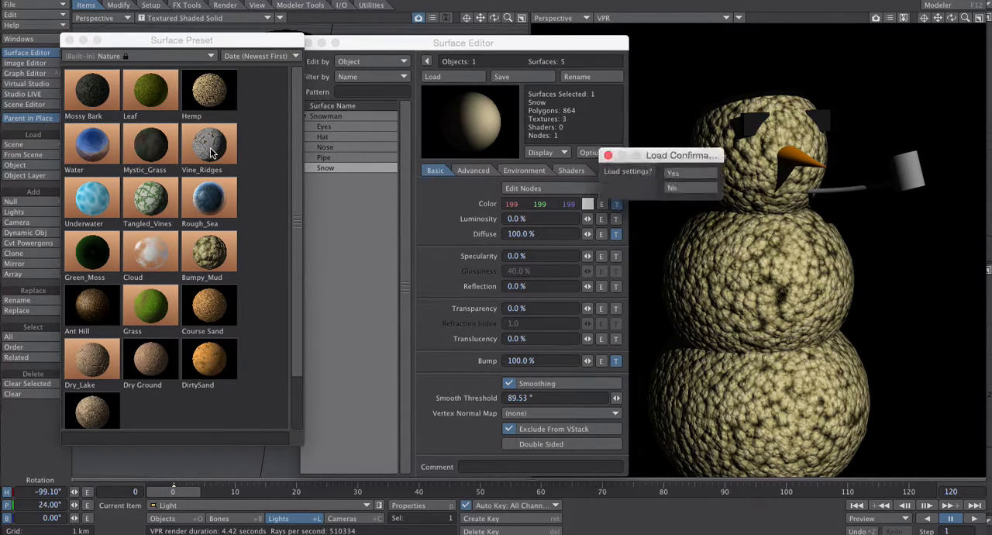
{"action": "left_click", "coordinate": [646, 183]}
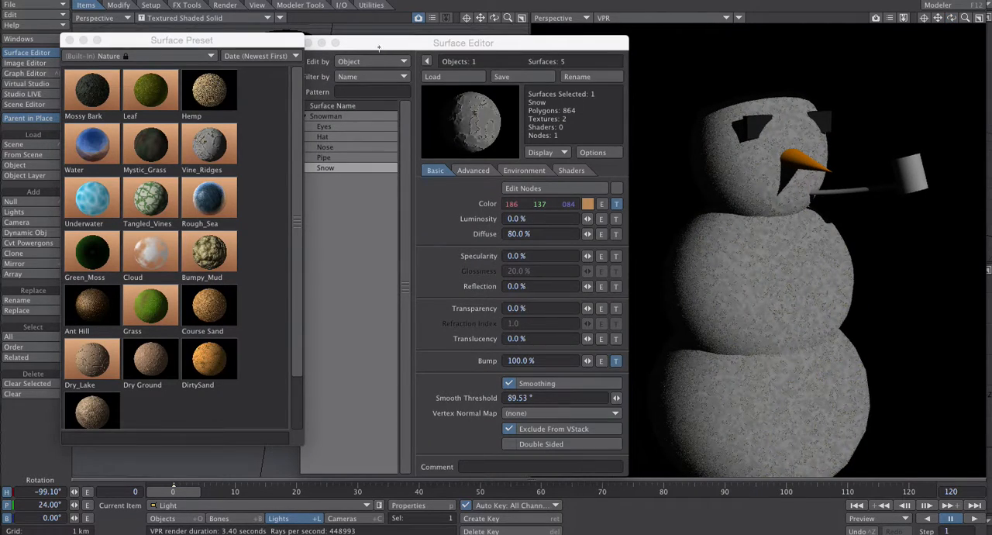
{"action": "left_click_drag", "start_coordinate": [376, 47], "coordinate": [398, 39]}
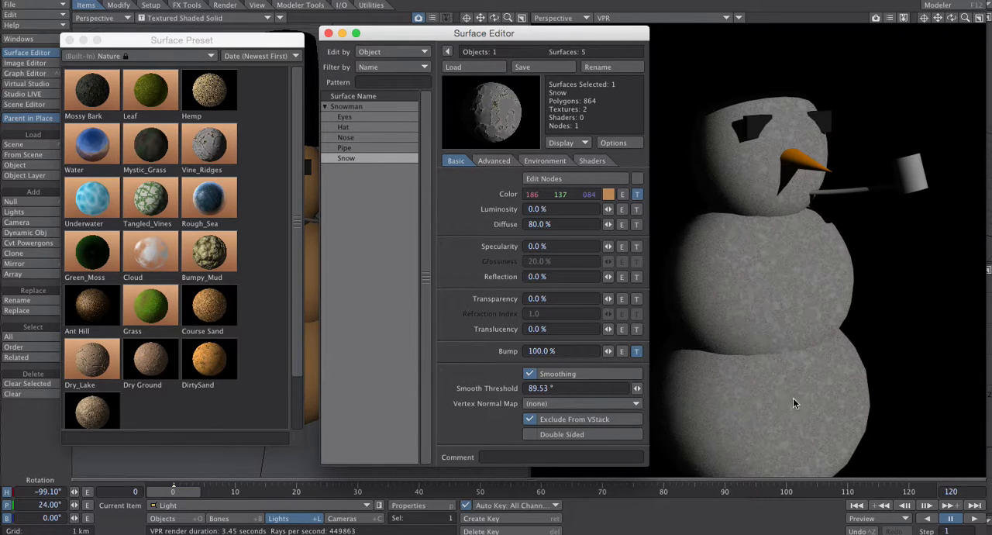
- Examine the Snow surface's color gradient texture and its available layer types, leaving them as they are, and close the texture editor
{"action": "left_click_drag", "start_coordinate": [967, 20], "coordinate": [934, 21]}
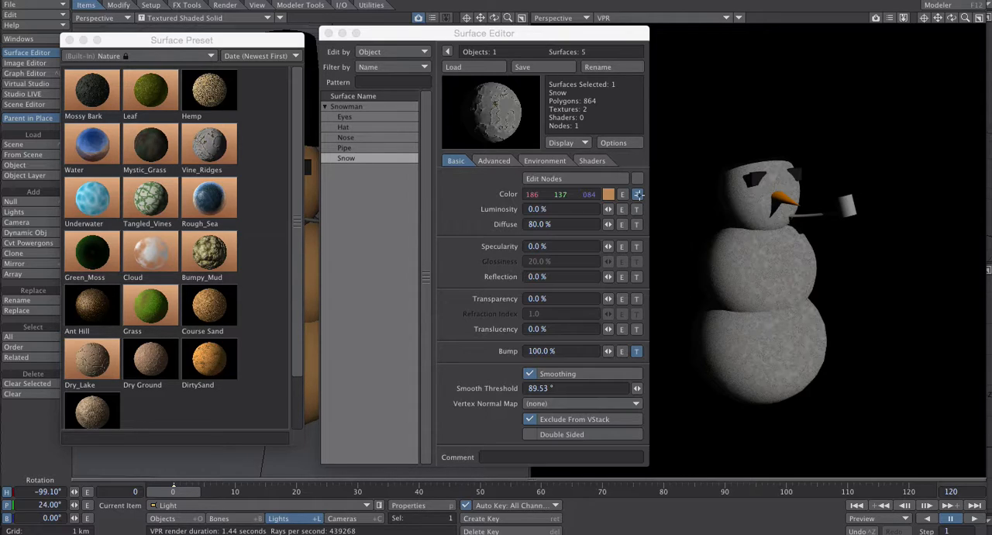
{"action": "left_click", "coordinate": [638, 194]}
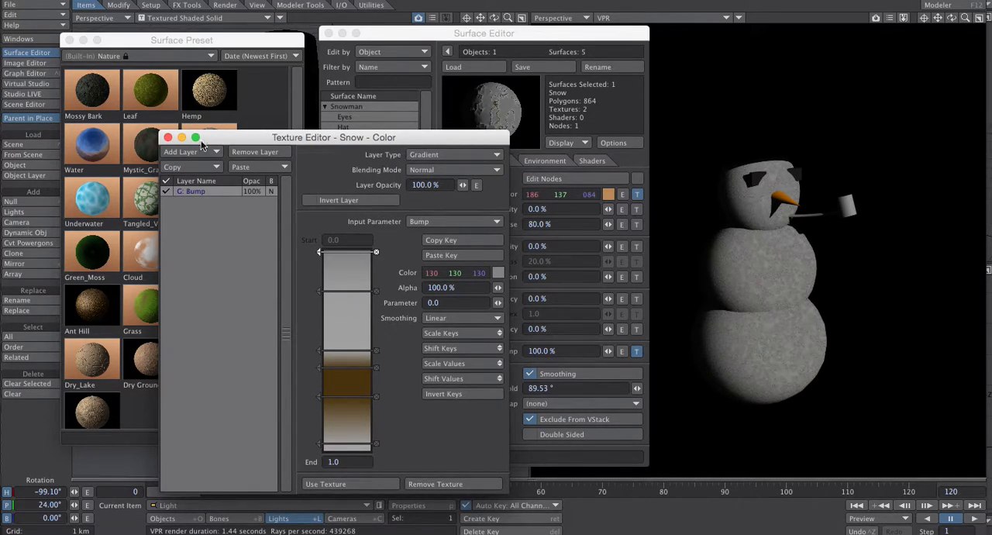
{"action": "left_click", "coordinate": [423, 156]}
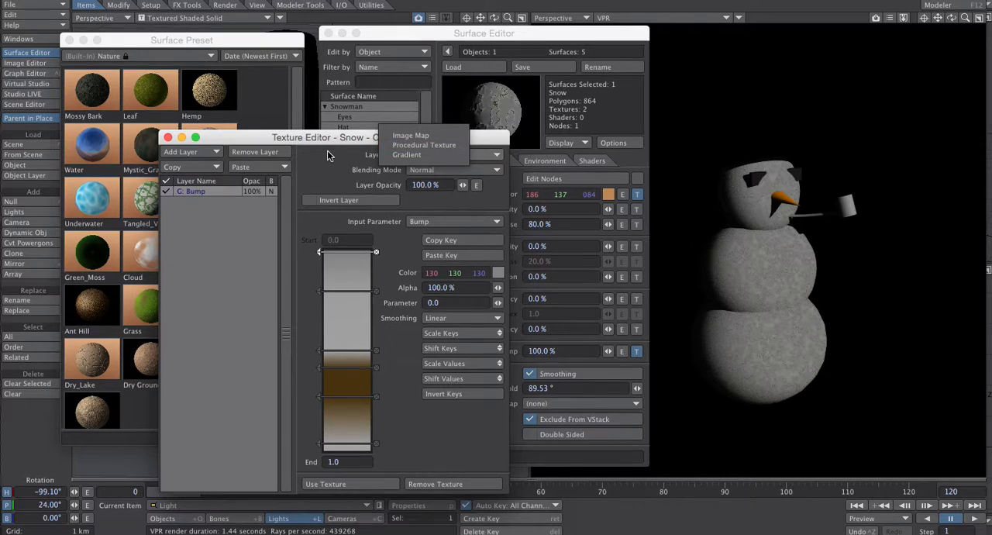
{"action": "left_click", "coordinate": [168, 138]}
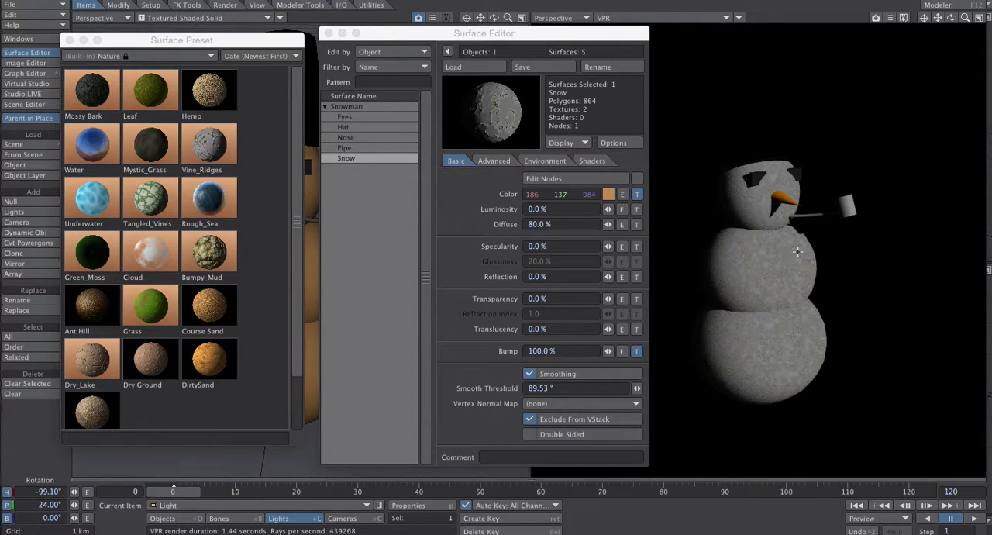
- Close the surface preset library and move the Surface Editor clear of the snowman in the viewport
{"action": "mouse_move", "coordinate": [965, 17]}
{"action": "left_mouse_down"}
{"action": "mouse_move", "coordinate": [930, 17]}
{"action": "mouse_move", "coordinate": [966, 17]}
{"action": "left_mouse_up"}
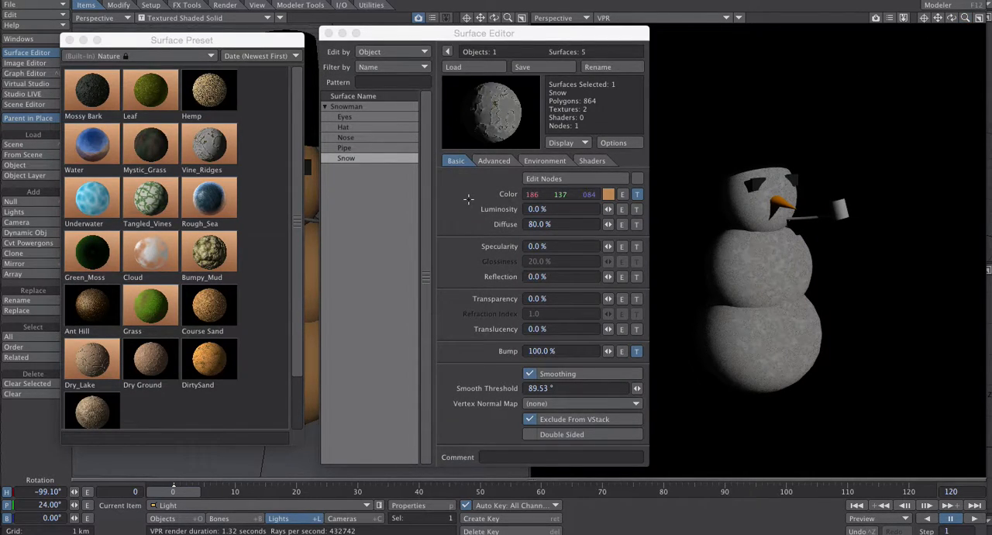
{"action": "left_click_drag", "start_coordinate": [161, 40], "coordinate": [178, 42]}
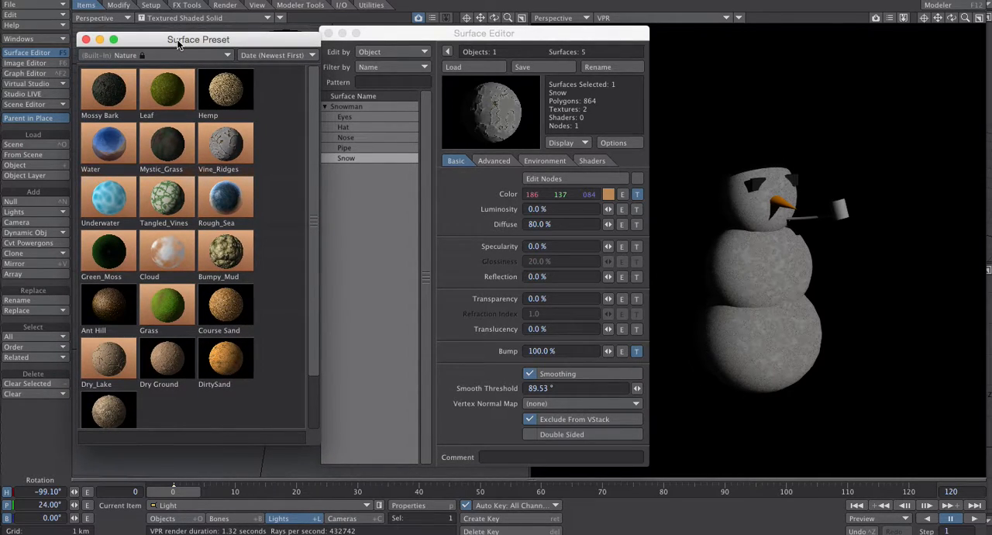
{"action": "left_click", "coordinate": [86, 38]}
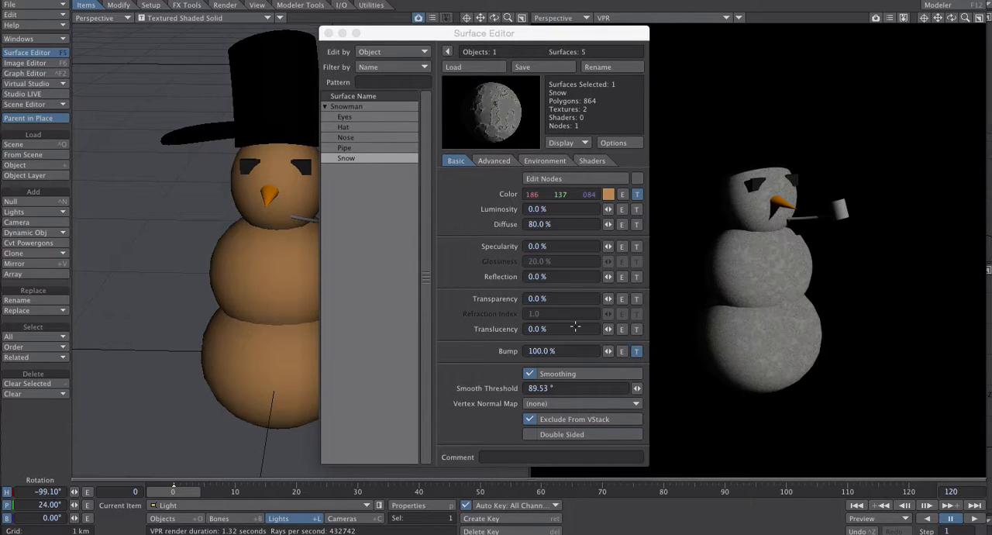
{"action": "mouse_move", "coordinate": [389, 34]}
{"action": "left_mouse_down"}
{"action": "mouse_move", "coordinate": [494, 26]}
{"action": "mouse_move", "coordinate": [347, 28]}
{"action": "mouse_move", "coordinate": [358, 17]}
{"action": "mouse_move", "coordinate": [389, 25]}
{"action": "left_mouse_up"}
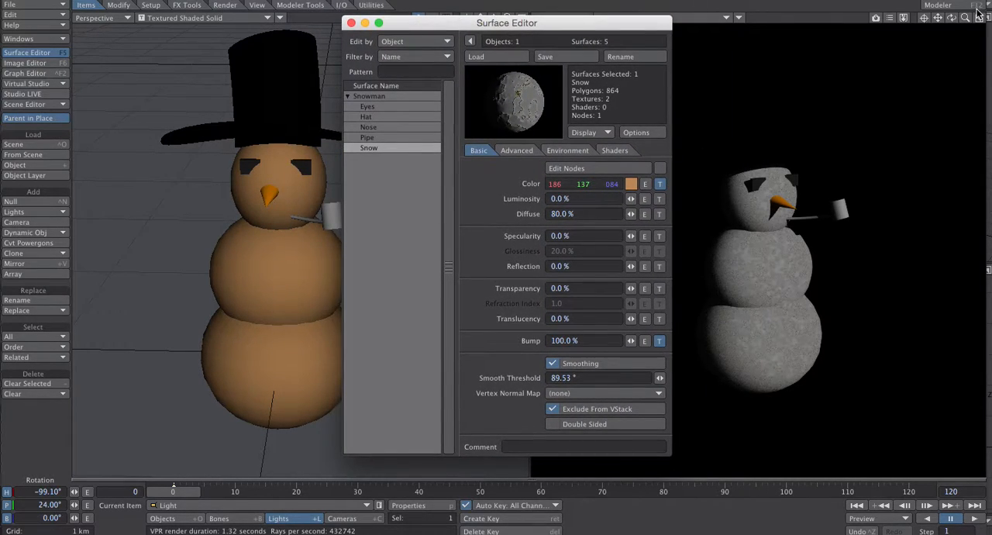
{"action": "left_click_drag", "start_coordinate": [965, 17], "coordinate": [939, 36]}
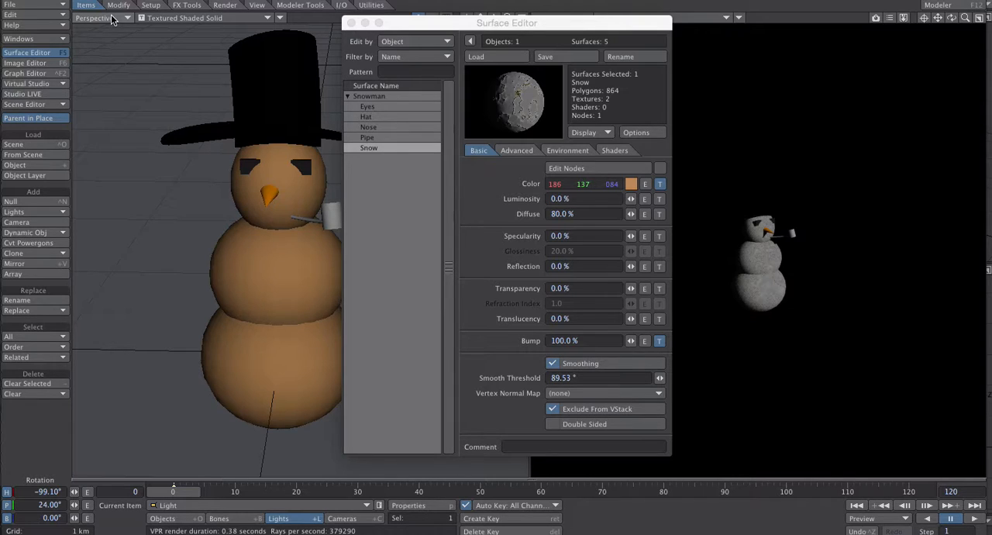
- Switch to Modeler, select an empty layer for new geometry and show the snowman's parts as background reference
{"action": "key", "text": "F12"}
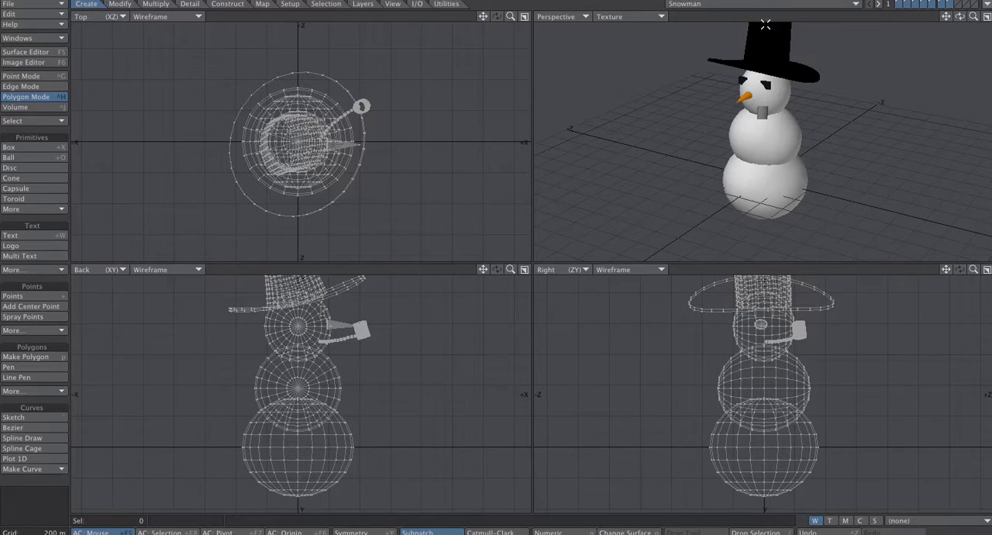
{"action": "left_click", "coordinate": [958, 5]}
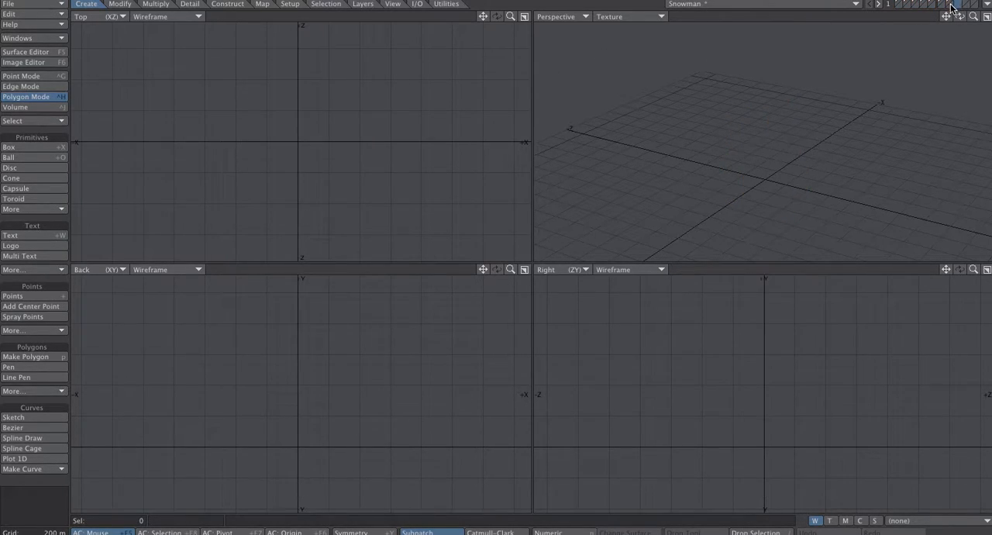
{"action": "left_click", "coordinate": [950, 8]}
{"action": "left_click", "coordinate": [940, 6], "text": "shift"}
{"action": "left_click", "coordinate": [931, 7], "text": "shift"}
{"action": "left_click", "coordinate": [923, 6], "text": "shift"}
{"action": "left_click", "coordinate": [911, 5], "text": "shift"}
{"action": "left_click", "coordinate": [905, 7], "text": "shift"}
{"action": "left_click", "coordinate": [902, 8], "text": "shift"}
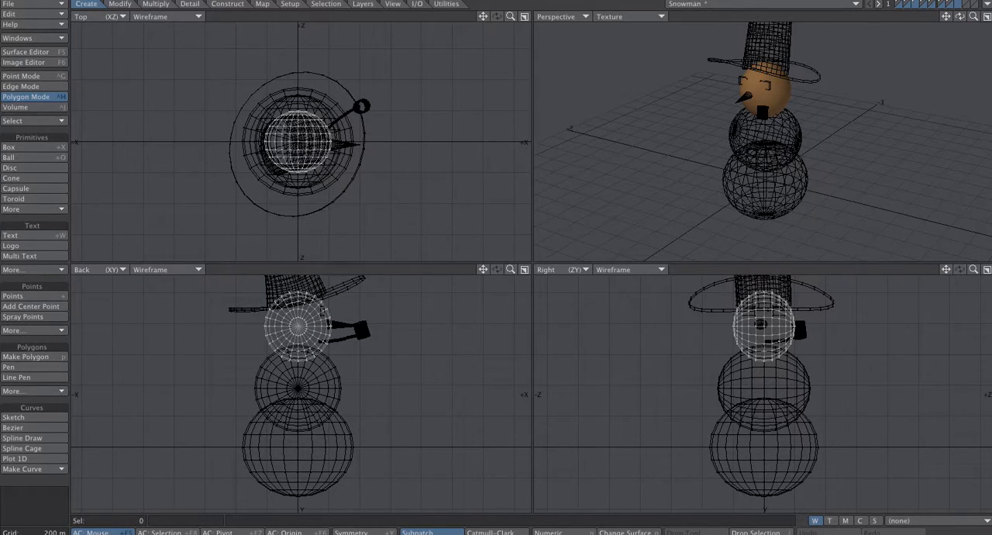
- Draw a flat upright box in the back view, extending well beyond the snowman on all sides
{"action": "left_click_drag", "start_coordinate": [973, 18], "coordinate": [922, 17]}
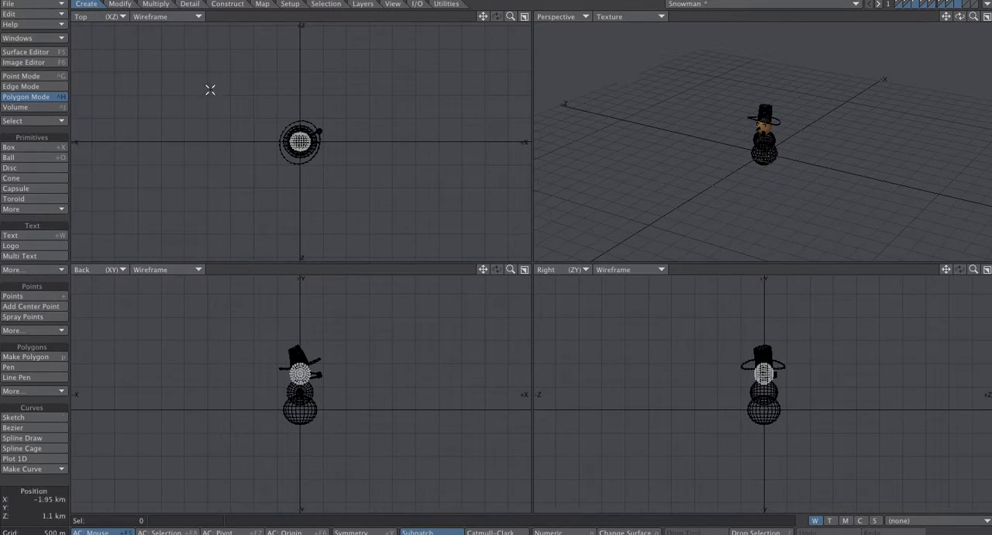
{"action": "left_click", "coordinate": [29, 146]}
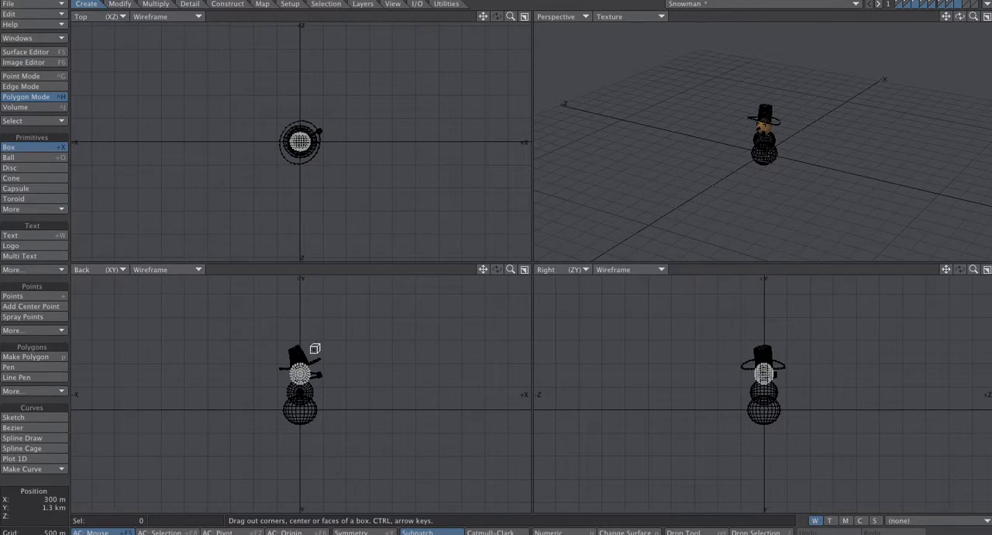
{"action": "left_click_drag", "start_coordinate": [175, 313], "coordinate": [440, 464]}
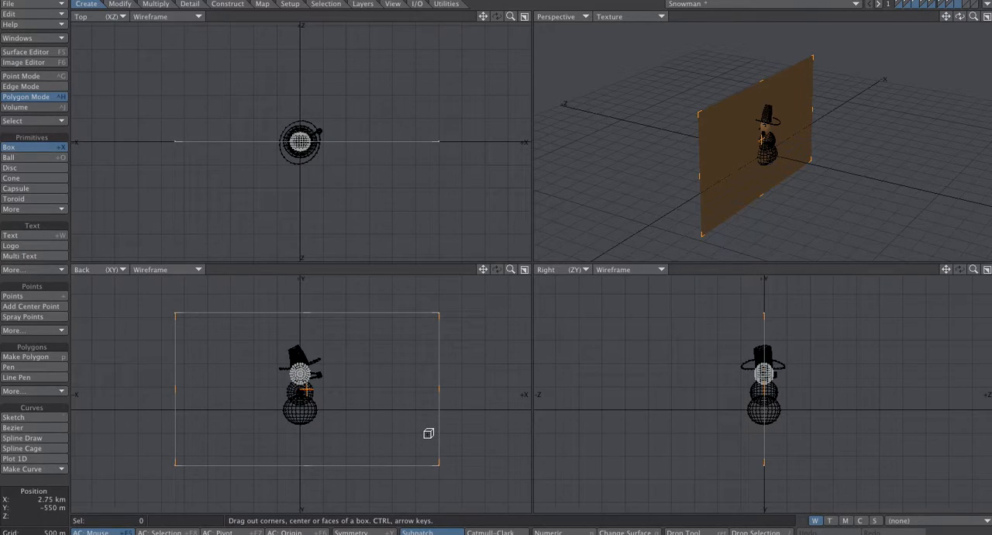
{"action": "key", "text": "t"}
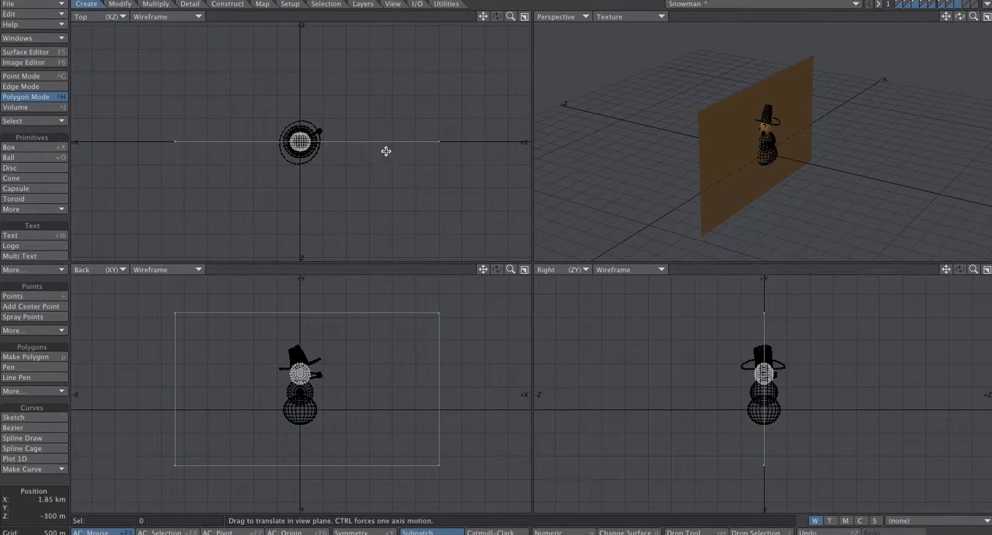
{"action": "mouse_move", "coordinate": [380, 144]}
{"action": "left_mouse_down"}
{"action": "mouse_move", "coordinate": [383, 189]}
{"action": "mouse_move", "coordinate": [399, 213]}
{"action": "mouse_move", "coordinate": [381, 141]}
{"action": "left_mouse_up"}
{"action": "key", "text": "u"}
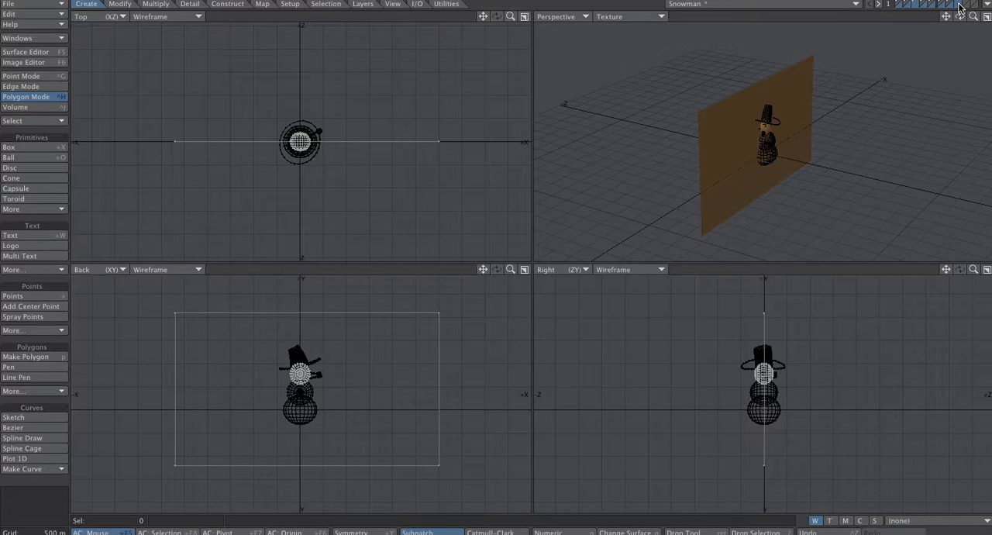
- Remove the misplaced box, keep an empty layer for new geometry and show only the snowman's part layers as background reference
{"action": "left_click_drag", "start_coordinate": [960, 19], "coordinate": [921, 21]}
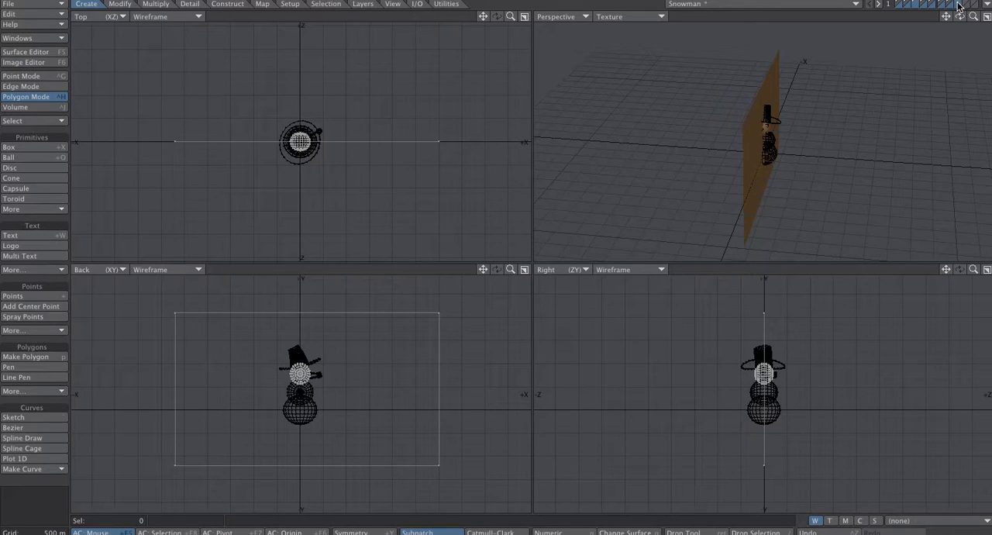
{"action": "left_click", "coordinate": [918, 5]}
{"action": "left_click", "coordinate": [908, 7]}
{"action": "left_click", "coordinate": [905, 4]}
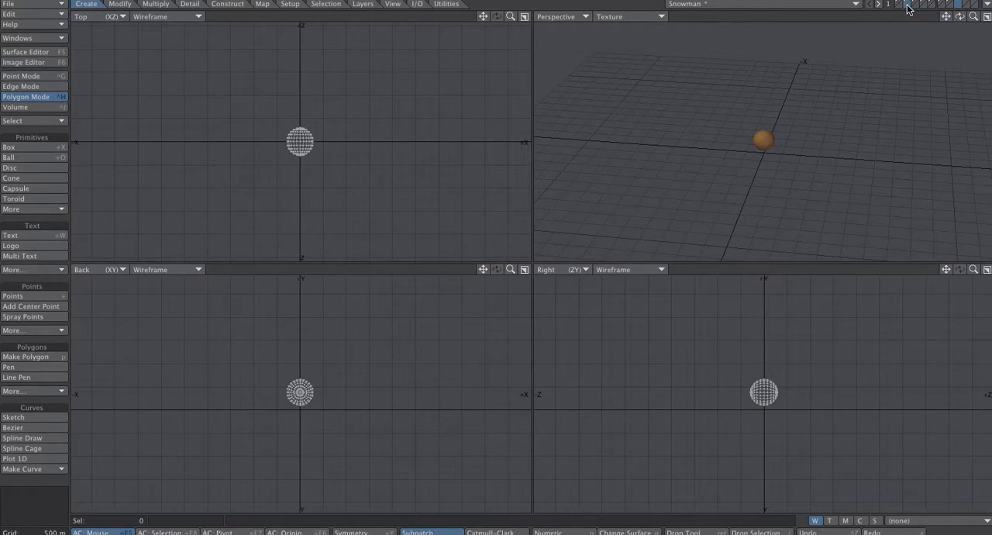
{"action": "left_click", "coordinate": [900, 6]}
{"action": "left_click", "coordinate": [909, 7]}
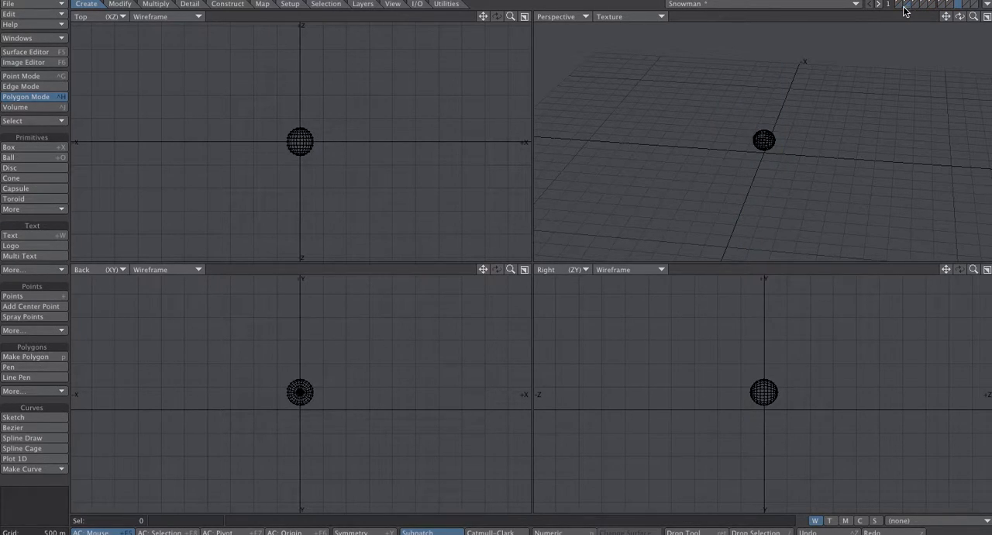
{"action": "left_click", "coordinate": [900, 7], "text": "shift"}
{"action": "left_click", "coordinate": [916, 7], "text": "shift"}
{"action": "left_click", "coordinate": [924, 7], "text": "shift"}
{"action": "left_click", "coordinate": [934, 6], "text": "shift"}
{"action": "left_click", "coordinate": [942, 7], "text": "shift"}
{"action": "left_click", "coordinate": [950, 7], "text": "shift"}
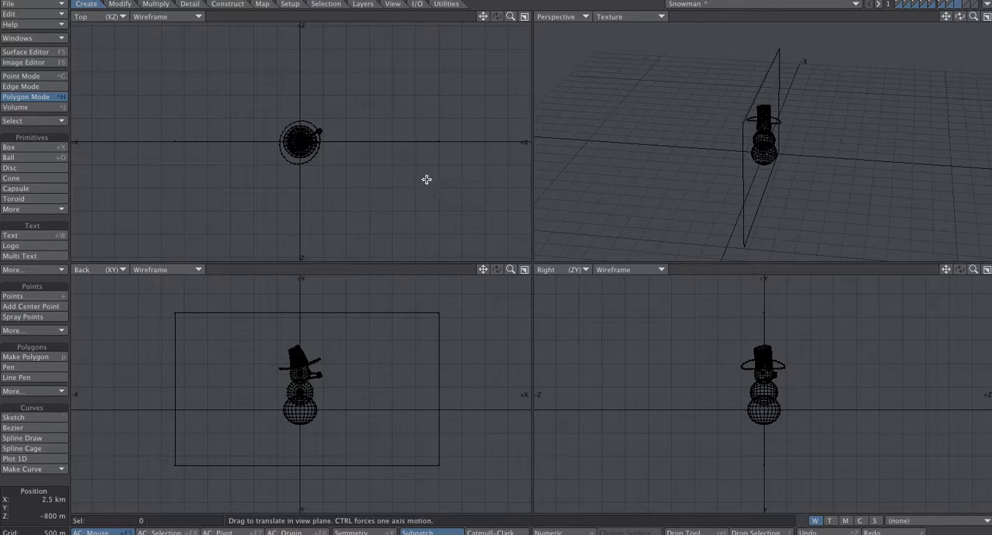
{"action": "left_click", "coordinate": [912, 13]}
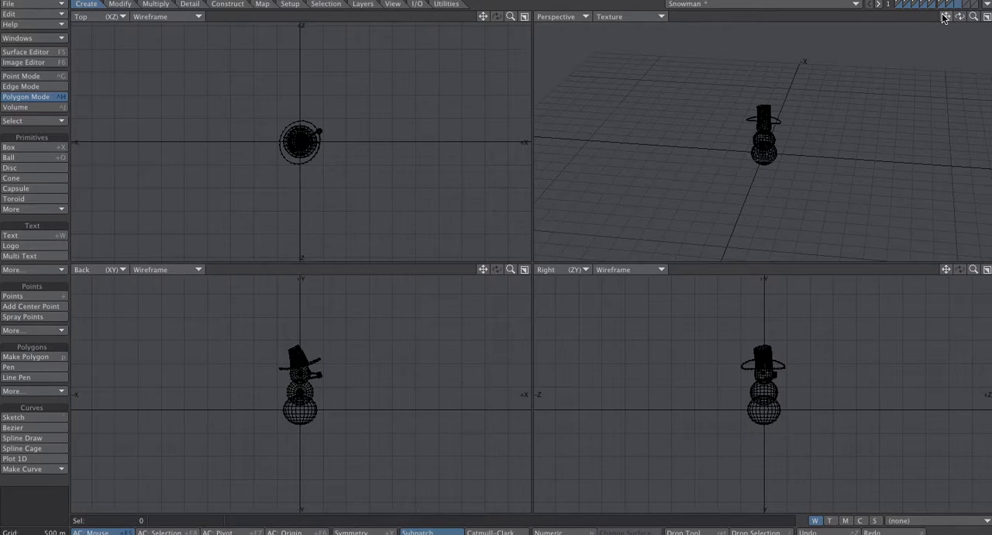
- Draw a flat upright box larger than the snowman in the back view and move it about -950 m along Z
{"action": "left_click", "coordinate": [35, 146]}
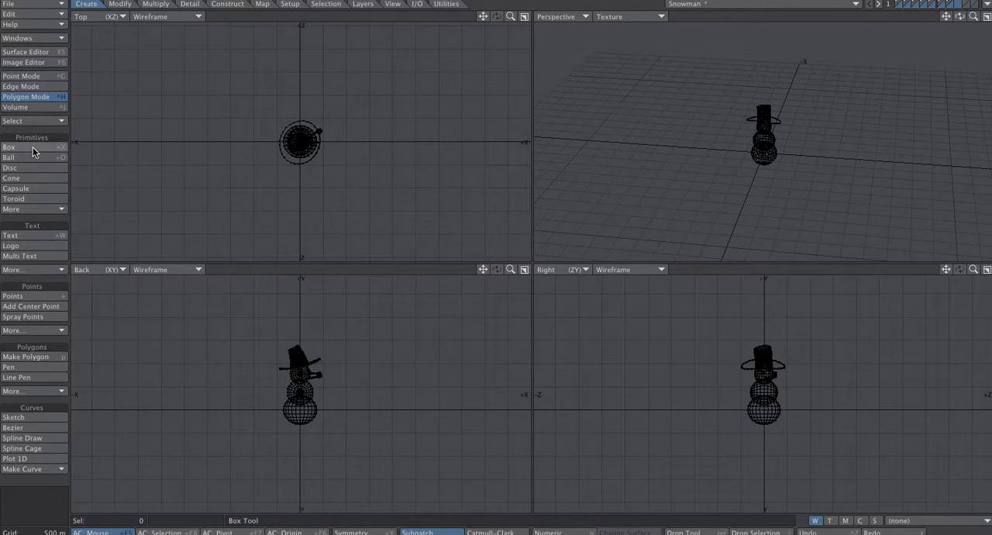
{"action": "left_click_drag", "start_coordinate": [170, 299], "coordinate": [454, 466]}
{"action": "key", "text": "space"}
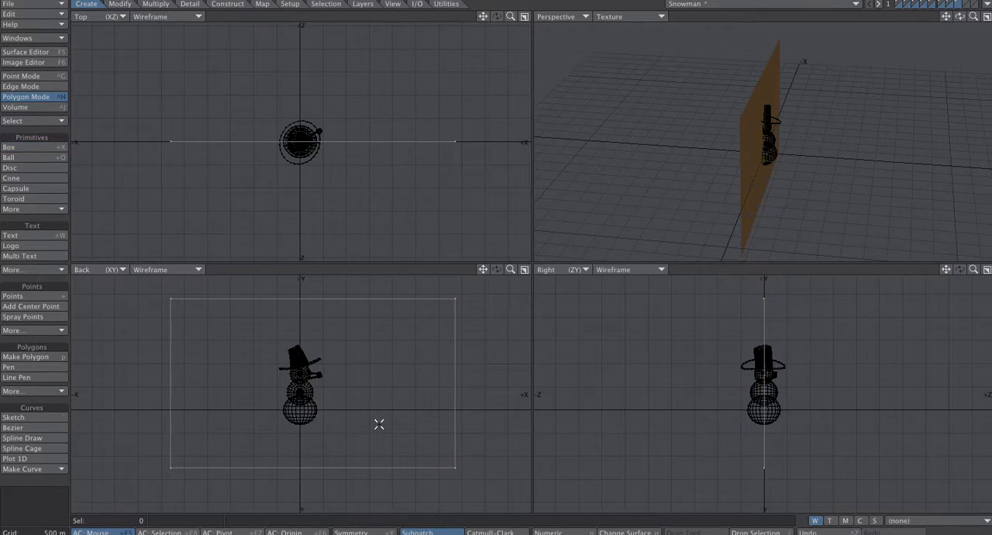
{"action": "key", "text": "t"}
{"action": "left_click_drag", "start_coordinate": [361, 141], "coordinate": [361, 186]}
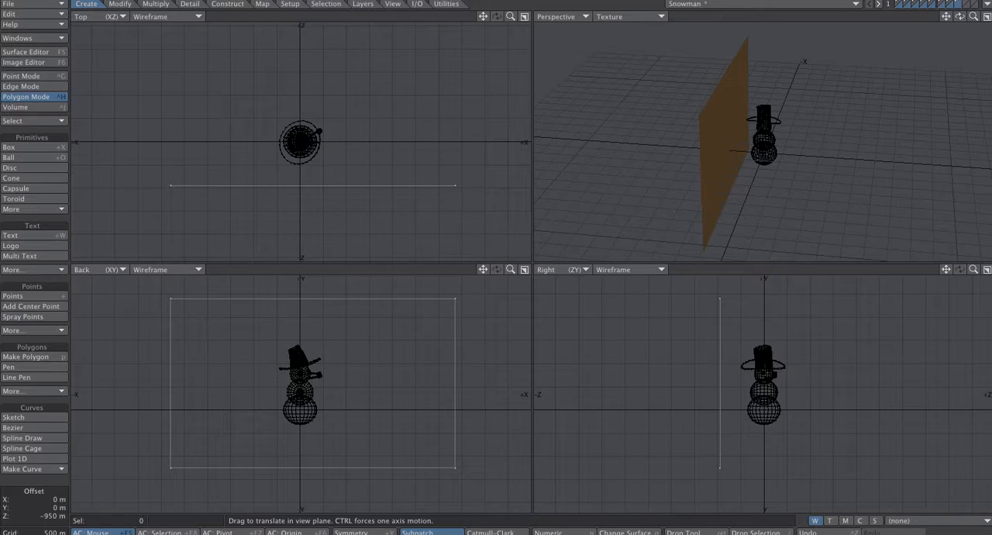
{"action": "key", "text": "space"}
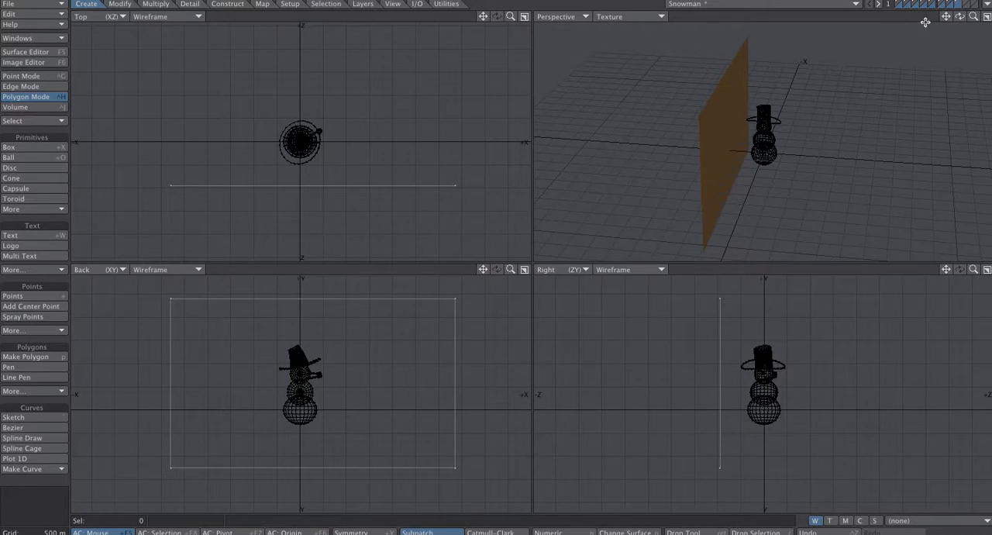
- Rotate the plane about a quarter turn in the top view and move it about 650 m in X and 450 m in Z
{"action": "mouse_move", "coordinate": [959, 17]}
{"action": "left_mouse_down"}
{"action": "mouse_move", "coordinate": [845, 17]}
{"action": "mouse_move", "coordinate": [954, 29]}
{"action": "left_mouse_up"}
{"action": "key", "text": "y"}
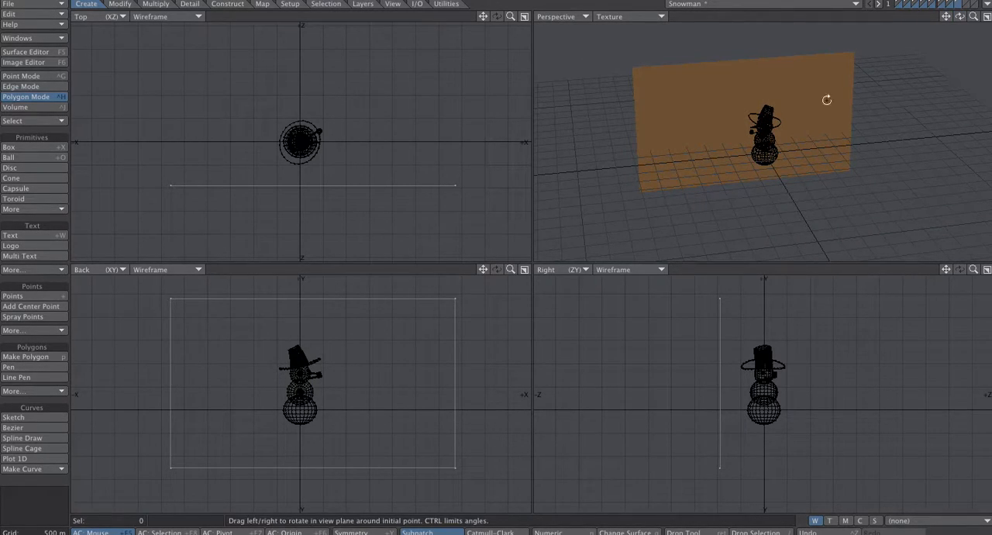
{"action": "left_click_drag", "start_coordinate": [319, 185], "coordinate": [389, 184]}
{"action": "key", "text": "t"}
{"action": "left_click_drag", "start_coordinate": [327, 194], "coordinate": [359, 173]}
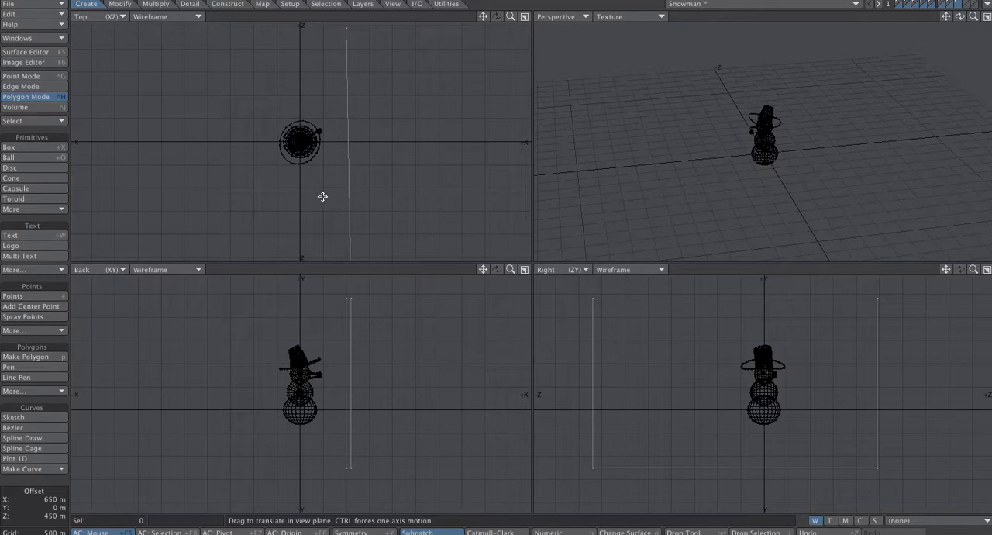
- Assign a new surface named sheet to the plane
{"action": "mouse_move", "coordinate": [974, 18]}
{"action": "left_mouse_down"}
{"action": "mouse_move", "coordinate": [882, 18]}
{"action": "mouse_move", "coordinate": [982, 18]}
{"action": "mouse_move", "coordinate": [959, 18]}
{"action": "left_mouse_up"}
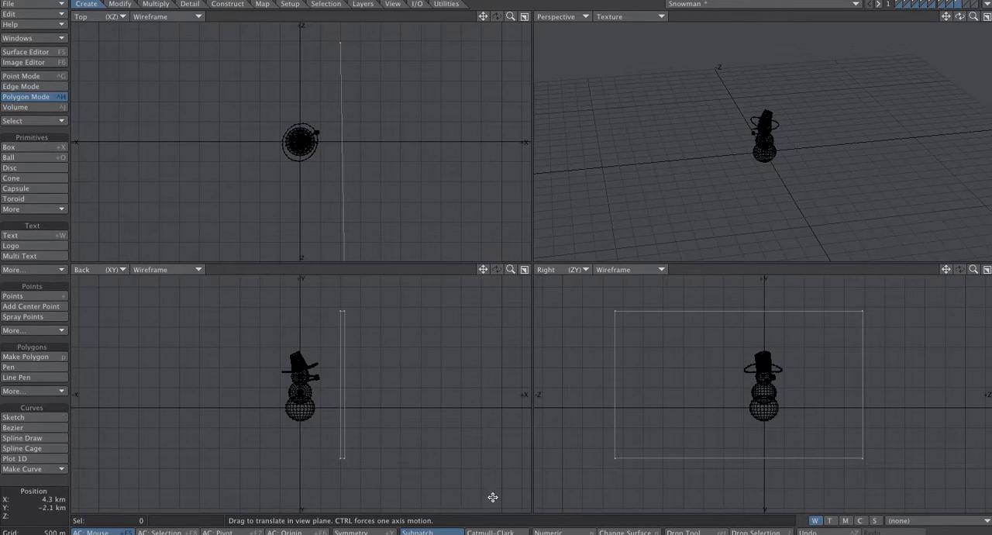
{"action": "left_click", "coordinate": [642, 531]}
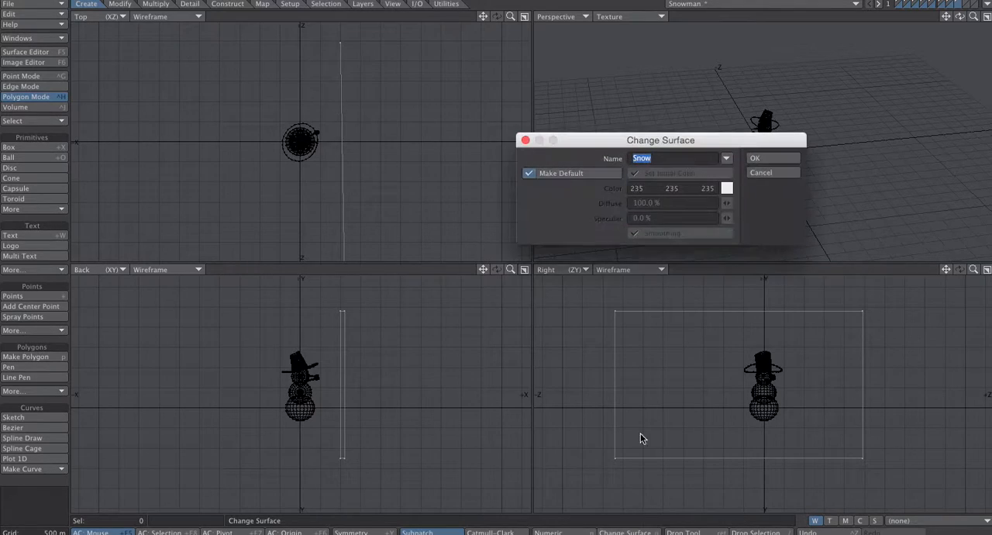
{"action": "type", "text": "sheet"}
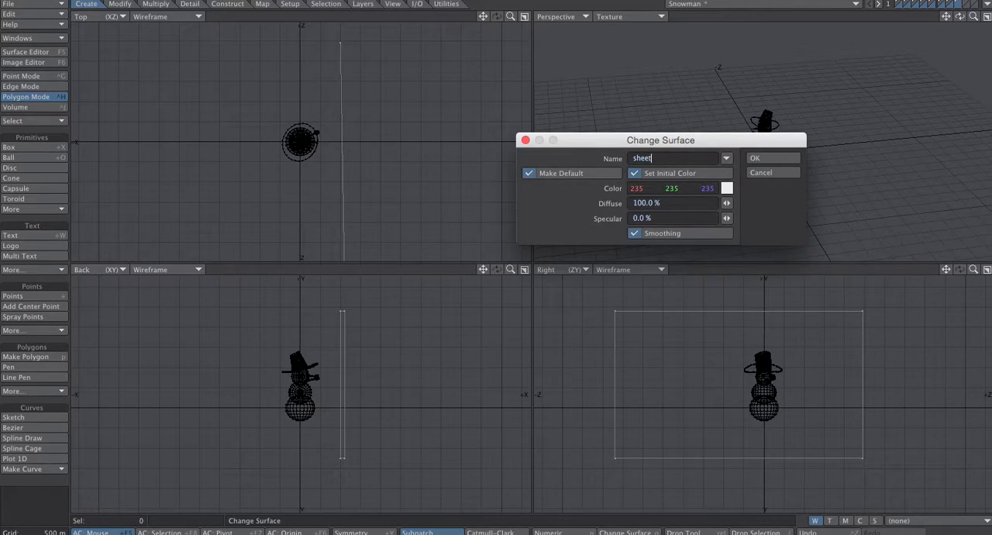
{"action": "key", "text": "Return"}
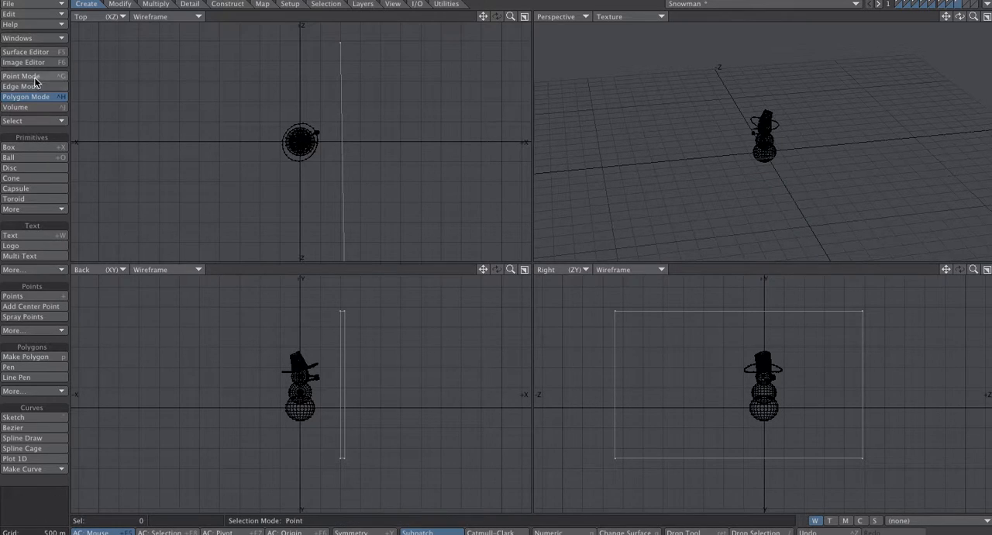
- Make the sheet surface double sided and close the Surface Editor
{"action": "left_click", "coordinate": [37, 52]}
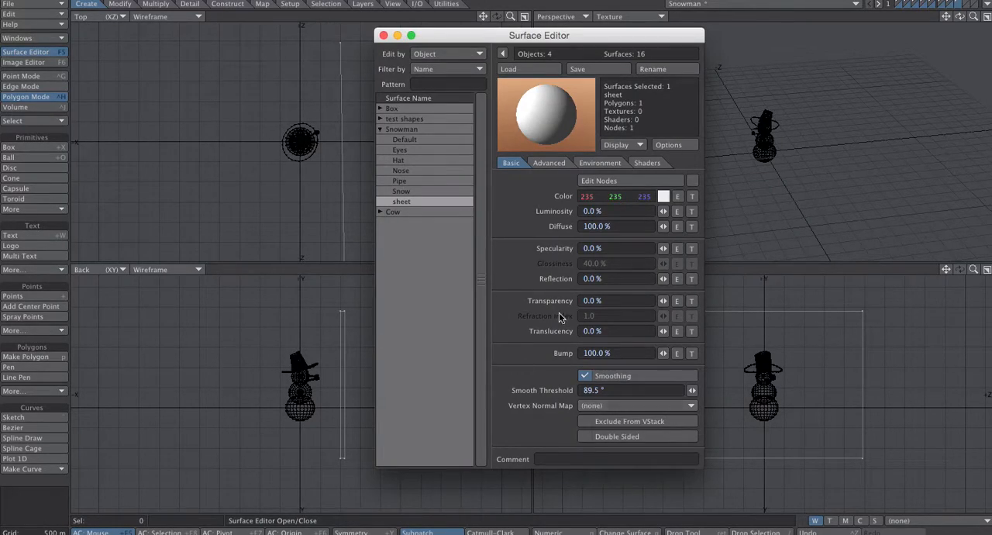
{"action": "left_click", "coordinate": [585, 437]}
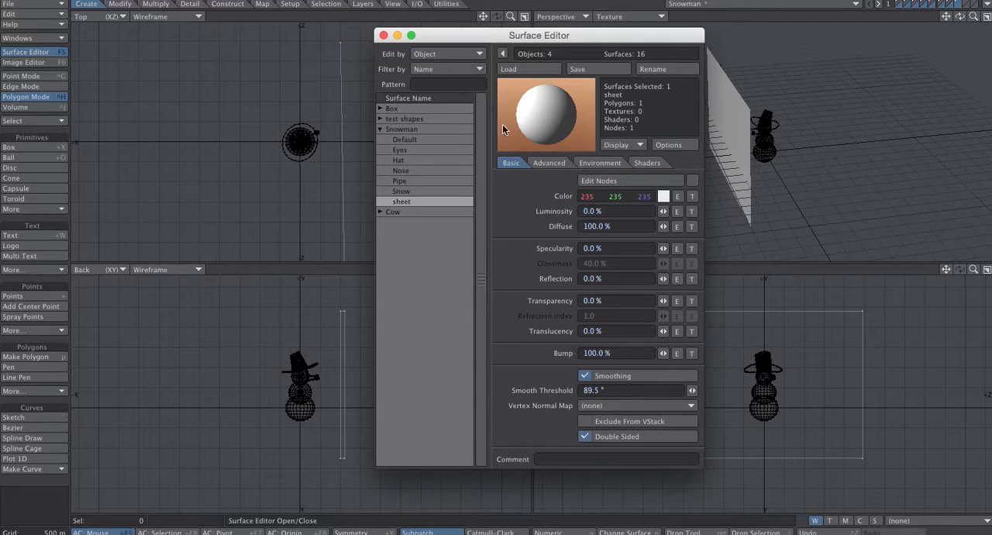
{"action": "left_click", "coordinate": [382, 36]}
{"action": "mouse_move", "coordinate": [960, 16]}
{"action": "left_mouse_down"}
{"action": "mouse_move", "coordinate": [914, 23]}
{"action": "mouse_move", "coordinate": [891, 54]}
{"action": "mouse_move", "coordinate": [922, 73]}
{"action": "mouse_move", "coordinate": [955, 28]}
{"action": "left_mouse_up"}
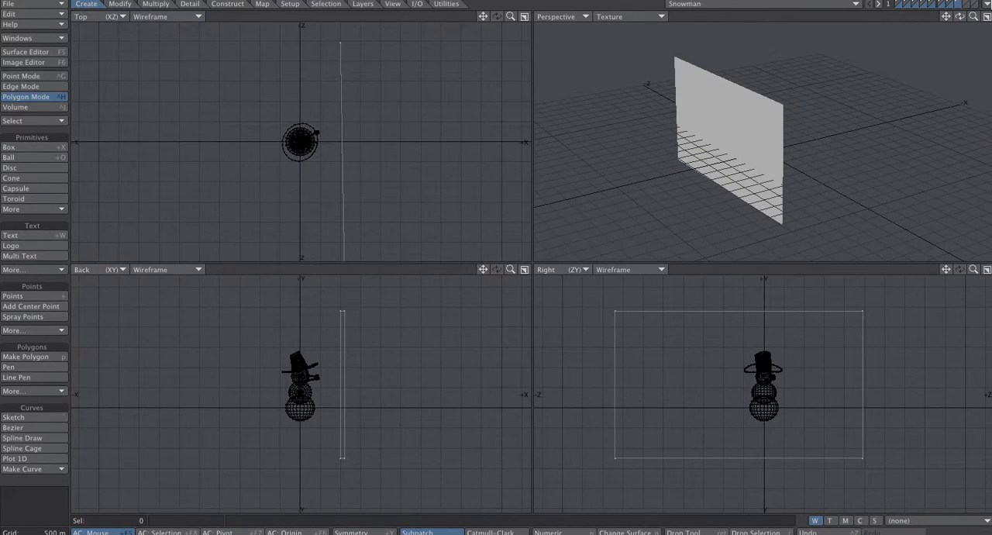
- Switch to Layout, set the sheet surface's Translucency to 100% and close the Surface Editor
{"action": "left_click", "coordinate": [986, 5]}
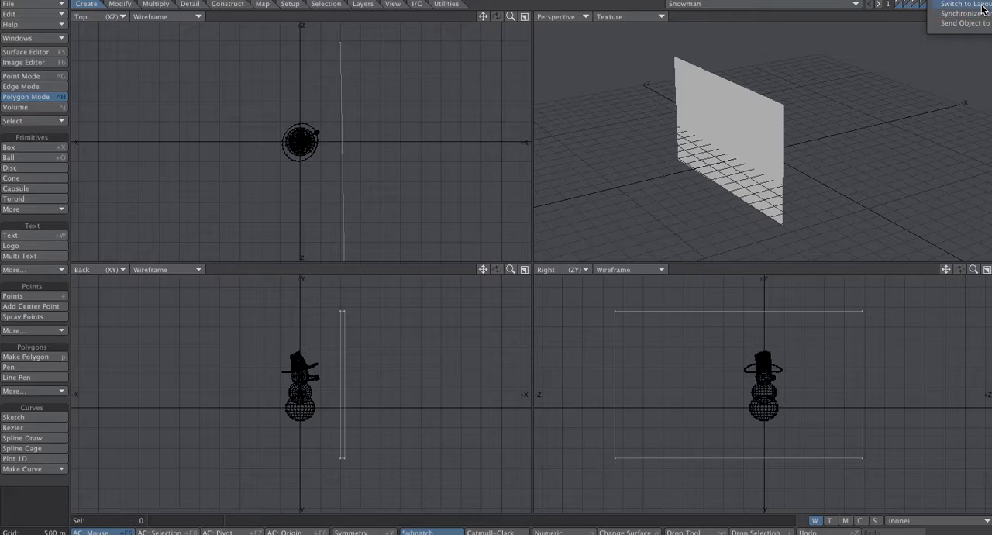
{"action": "left_click", "coordinate": [982, 5]}
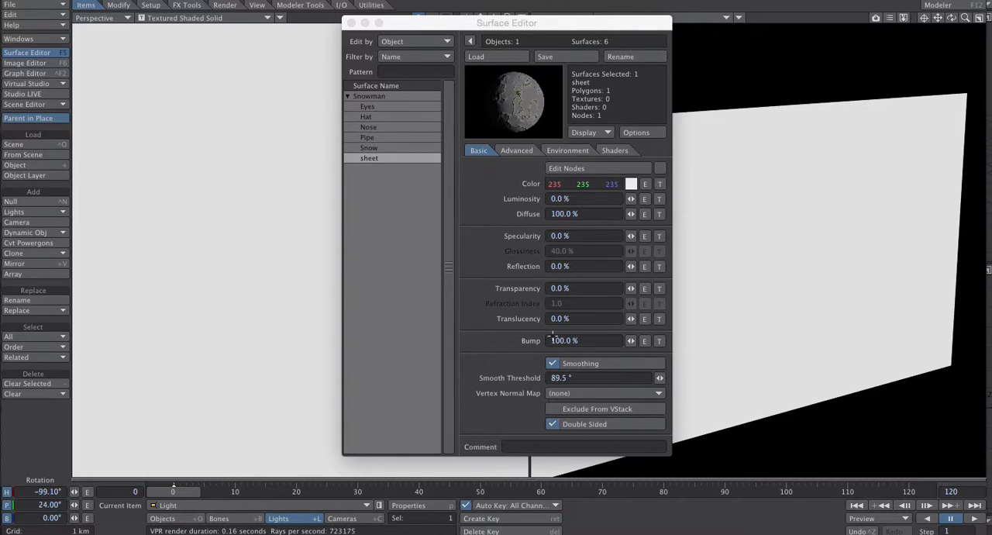
{"action": "left_click_drag", "start_coordinate": [633, 319], "coordinate": [717, 318]}
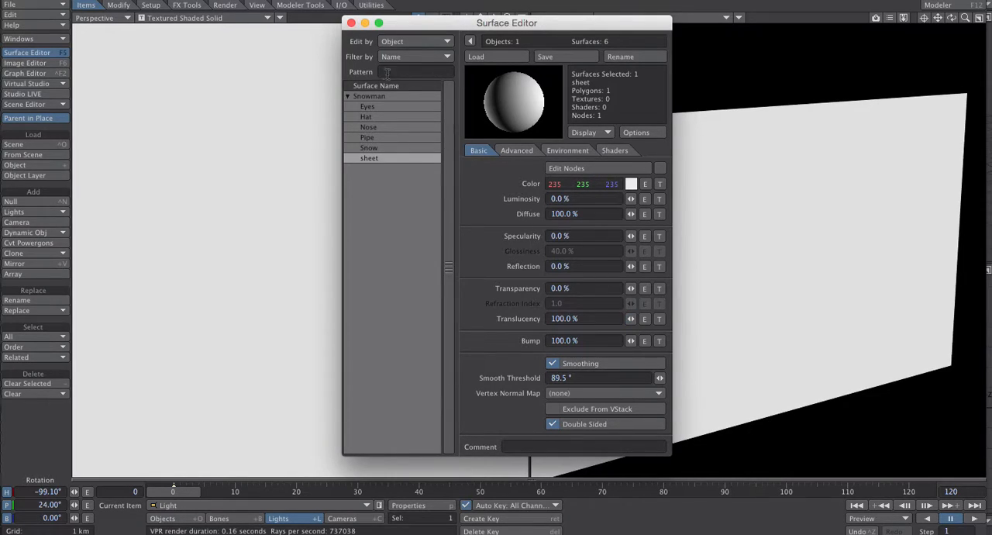
{"action": "left_click", "coordinate": [351, 23]}
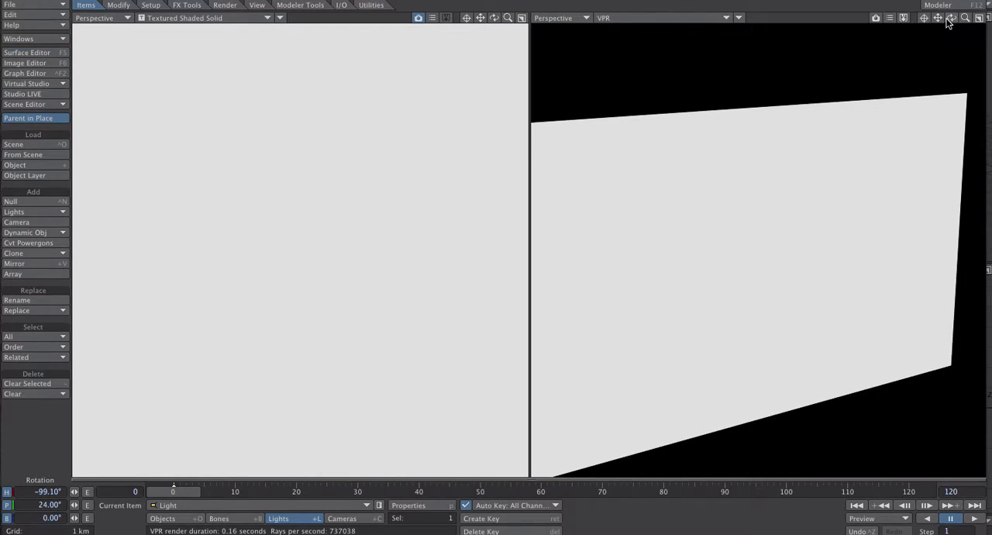
- Rotate the light's heading to about -272.90° so it shines past the snowman onto the sheet
{"action": "mouse_move", "coordinate": [950, 17]}
{"action": "left_mouse_down"}
{"action": "mouse_move", "coordinate": [989, 17]}
{"action": "mouse_move", "coordinate": [950, 19]}
{"action": "mouse_move", "coordinate": [966, 23]}
{"action": "left_mouse_up"}
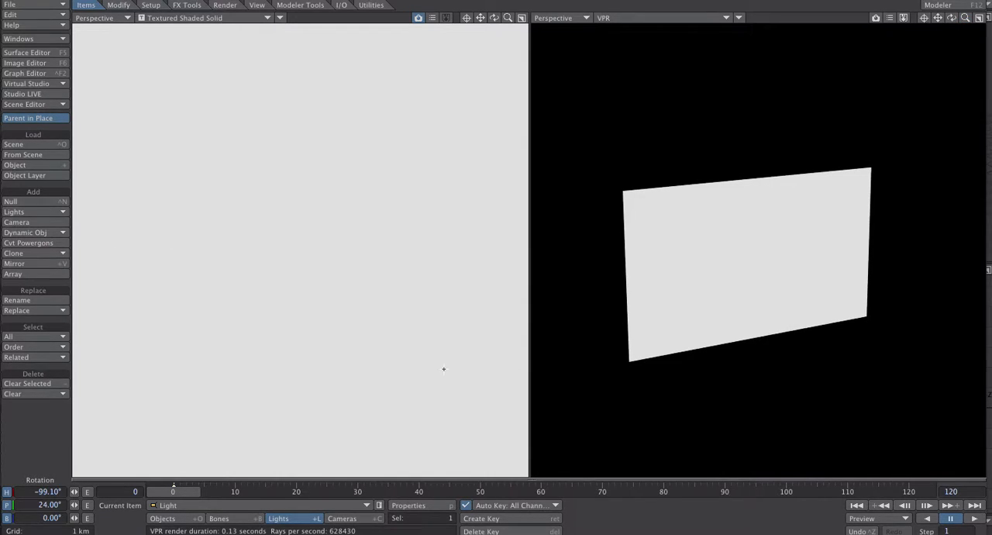
{"action": "left_click_drag", "start_coordinate": [507, 17], "coordinate": [593, 26]}
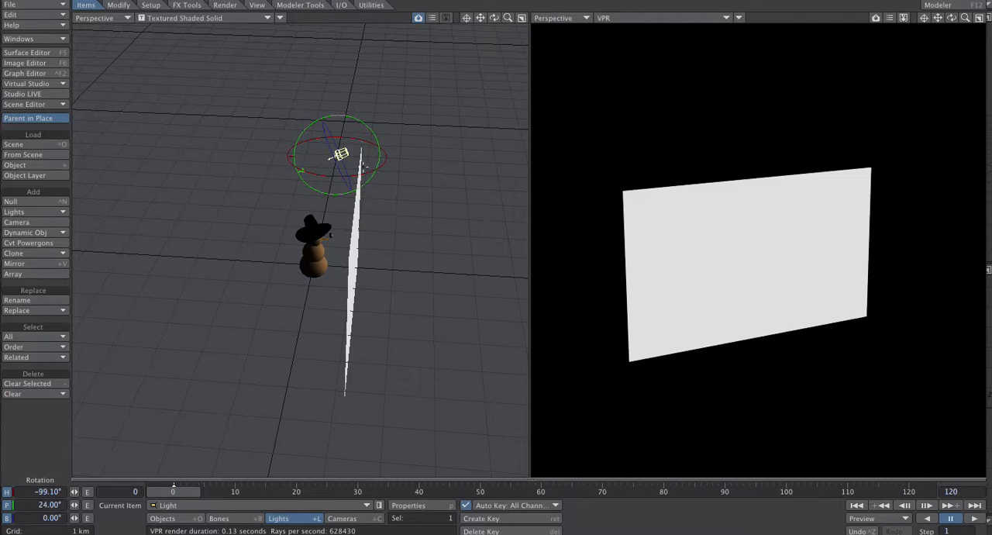
{"action": "left_click_drag", "start_coordinate": [348, 175], "coordinate": [401, 178]}
{"action": "left_click_drag", "start_coordinate": [336, 153], "coordinate": [332, 154]}
{"action": "left_click_drag", "start_coordinate": [331, 236], "coordinate": [326, 234]}
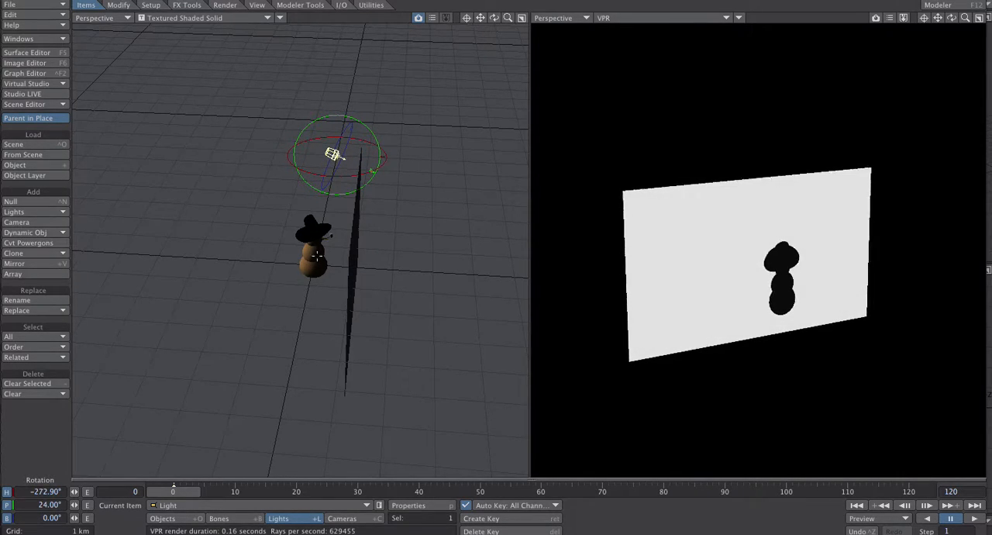
- Set the sheet surface's color to orange-yellow (236, 183, 34) and its Translucency to 0%
{"action": "left_click_drag", "start_coordinate": [493, 17], "coordinate": [517, 35]}
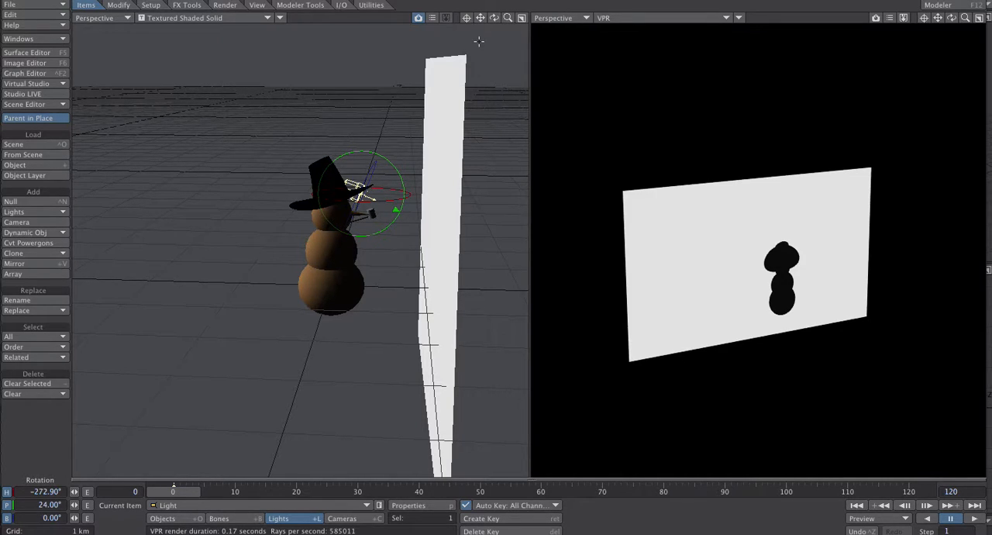
{"action": "left_click_drag", "start_coordinate": [495, 18], "coordinate": [465, 18]}
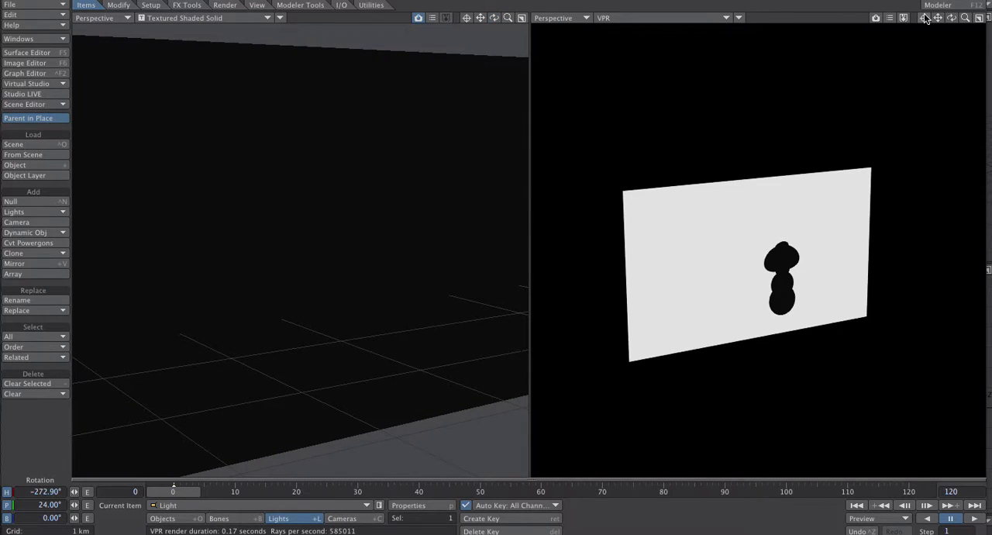
{"action": "left_click_drag", "start_coordinate": [951, 18], "coordinate": [926, 18]}
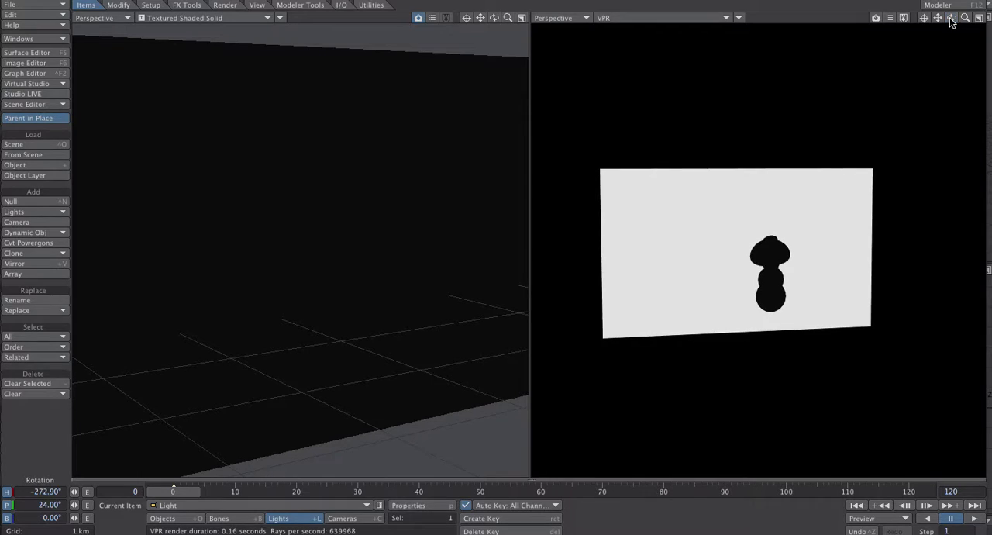
{"action": "mouse_move", "coordinate": [494, 18]}
{"action": "left_mouse_down"}
{"action": "mouse_move", "coordinate": [474, 18]}
{"action": "mouse_move", "coordinate": [488, 18]}
{"action": "left_mouse_up"}
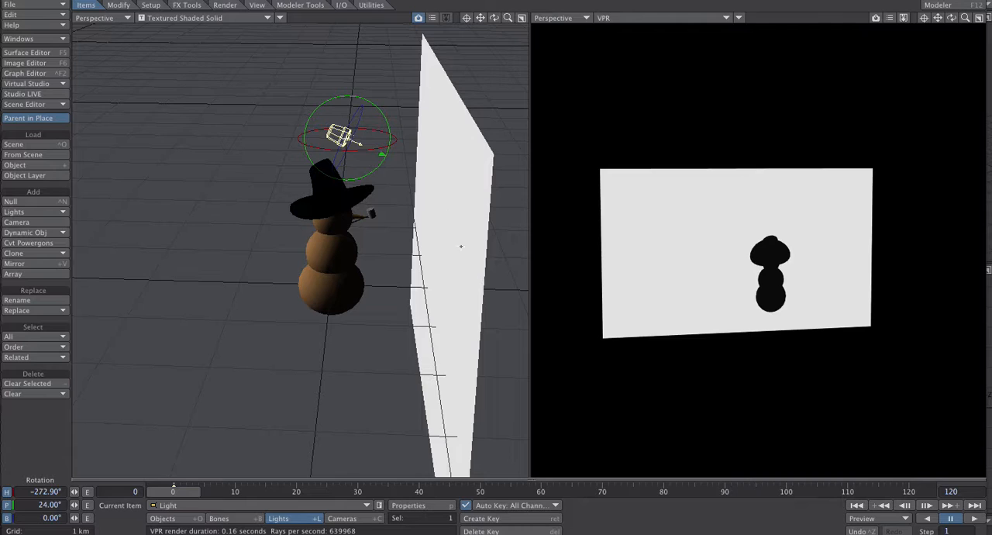
{"action": "left_click_drag", "start_coordinate": [498, 20], "coordinate": [357, 14]}
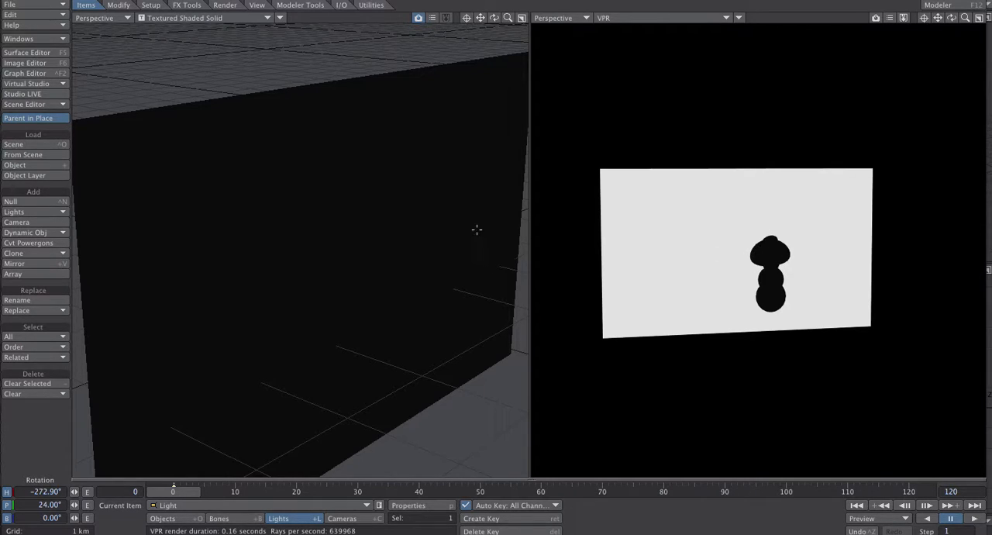
{"action": "left_click", "coordinate": [41, 54]}
{"action": "left_click_drag", "start_coordinate": [540, 26], "coordinate": [467, 23]}
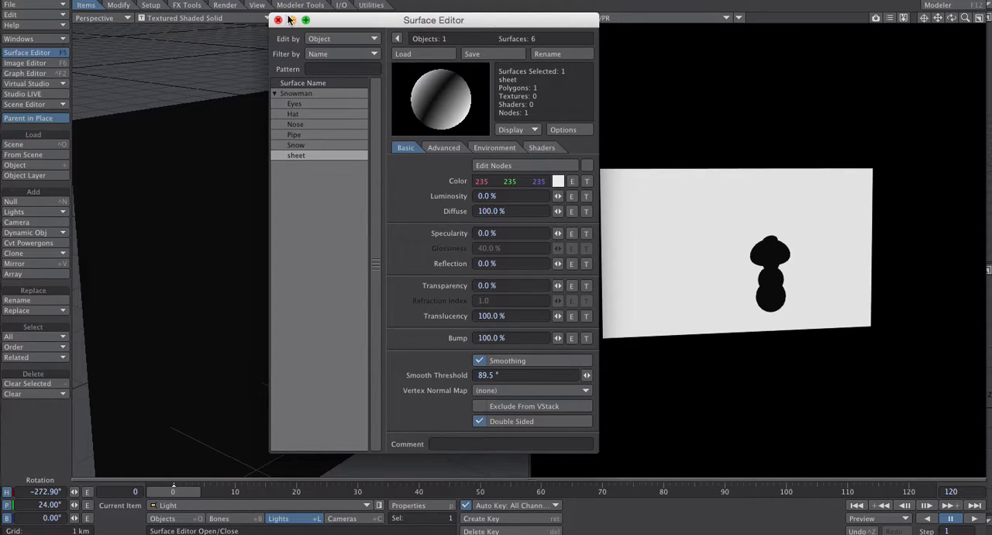
{"action": "left_click_drag", "start_coordinate": [333, 22], "coordinate": [434, 20]}
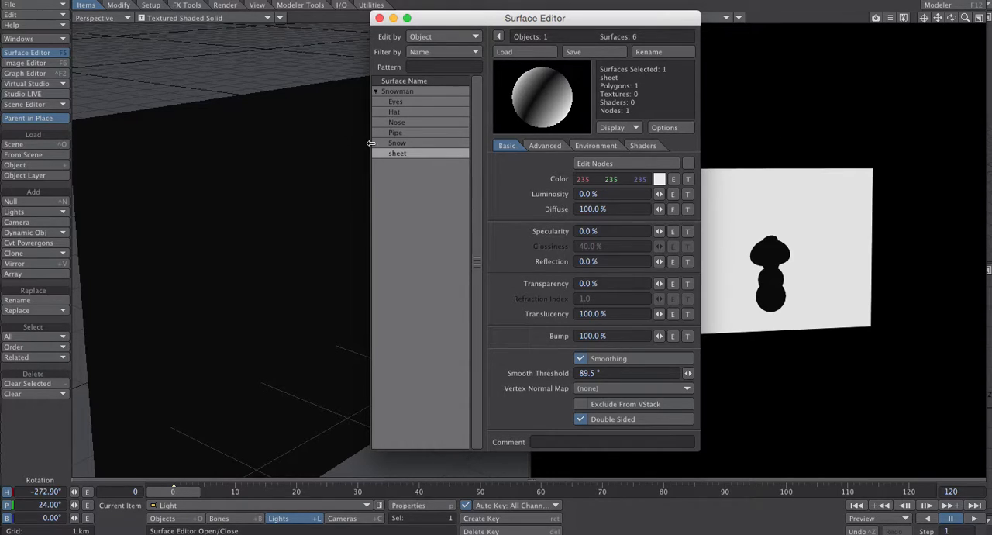
{"action": "left_click", "coordinate": [659, 180]}
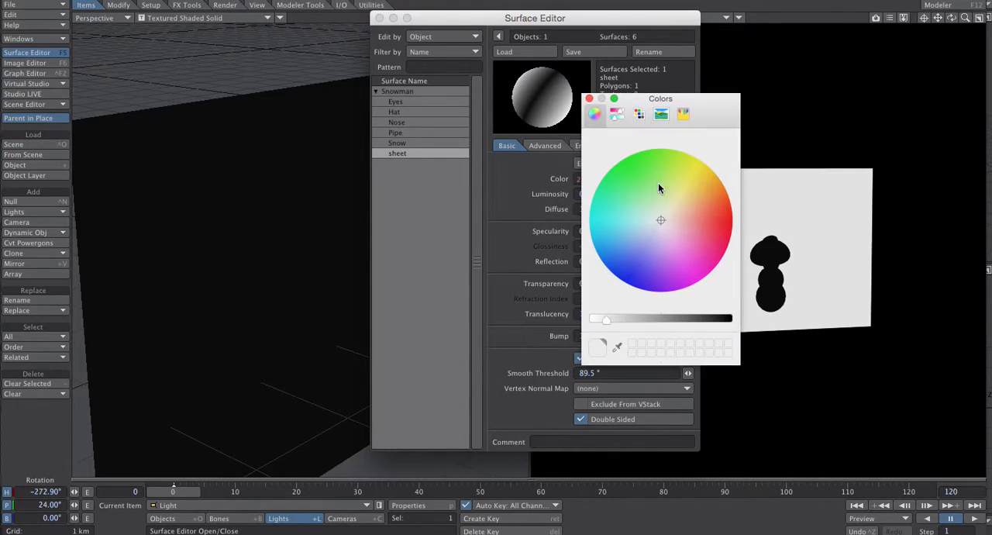
{"action": "left_click", "coordinate": [707, 179]}
{"action": "left_click", "coordinate": [589, 98]}
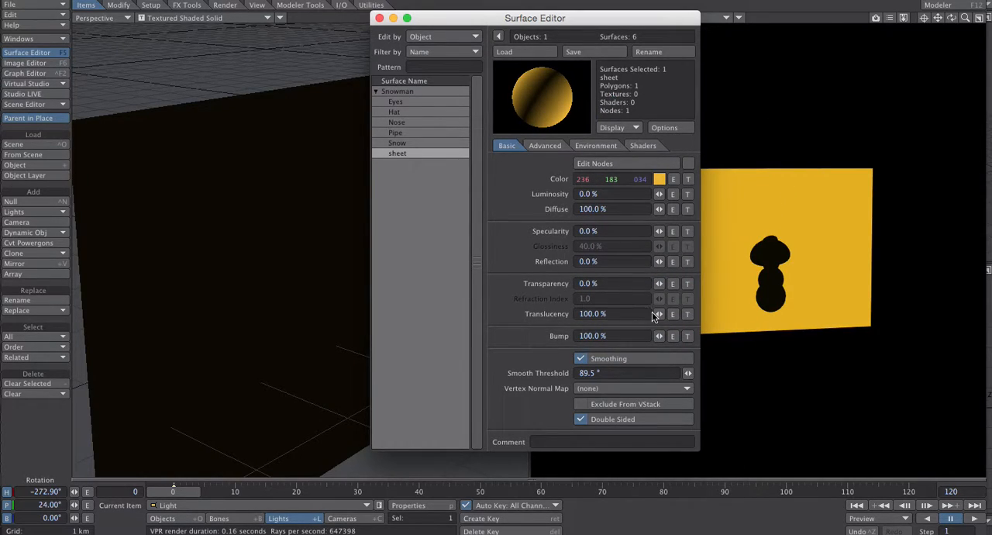
{"action": "left_click_drag", "start_coordinate": [658, 314], "coordinate": [612, 314]}
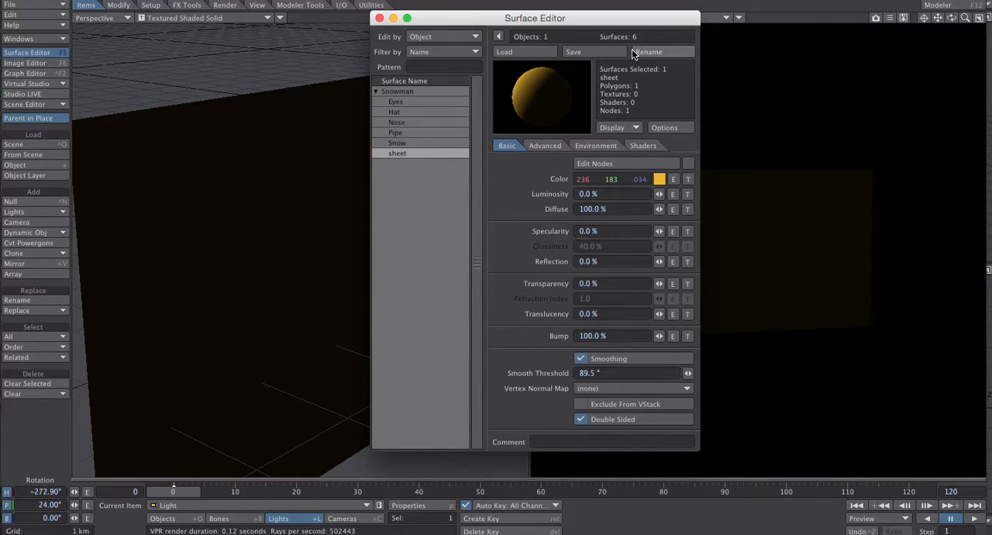
{"action": "left_click_drag", "start_coordinate": [423, 18], "coordinate": [621, 33]}
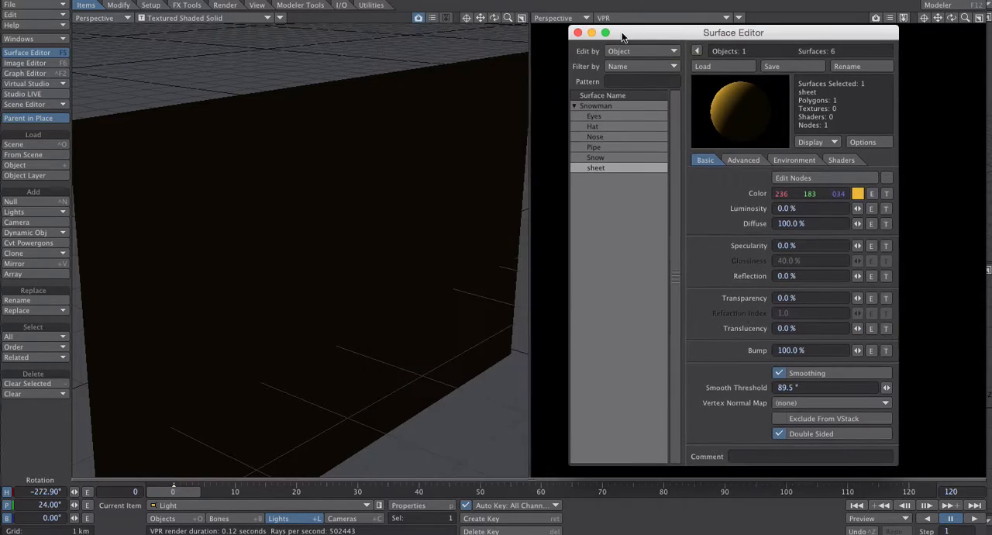
{"action": "left_click", "coordinate": [359, 156]}
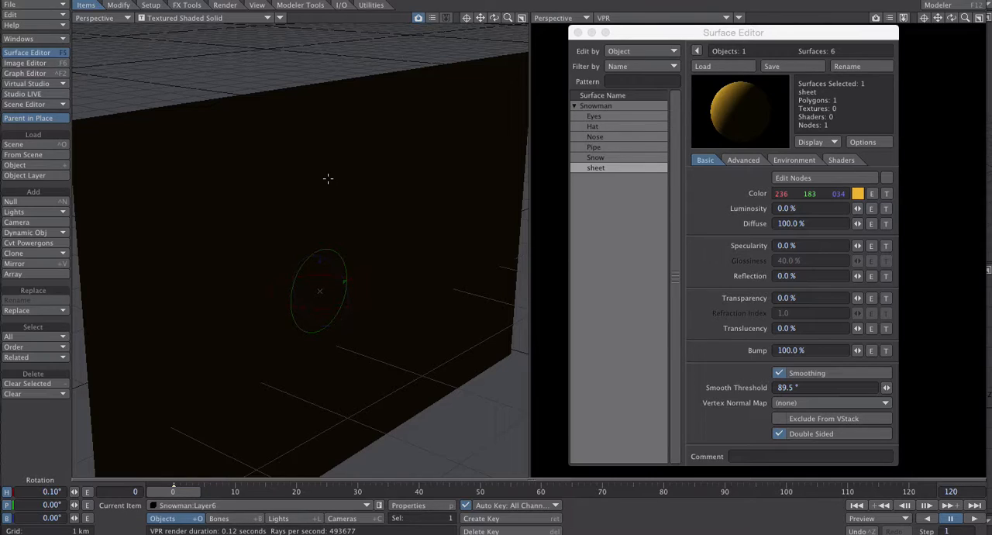
{"action": "key", "text": "t"}
{"action": "mouse_move", "coordinate": [353, 300]}
{"action": "left_mouse_down"}
{"action": "mouse_move", "coordinate": [189, 255]}
{"action": "mouse_move", "coordinate": [355, 299]}
{"action": "left_mouse_up"}
{"action": "key", "text": "ctrl+z"}
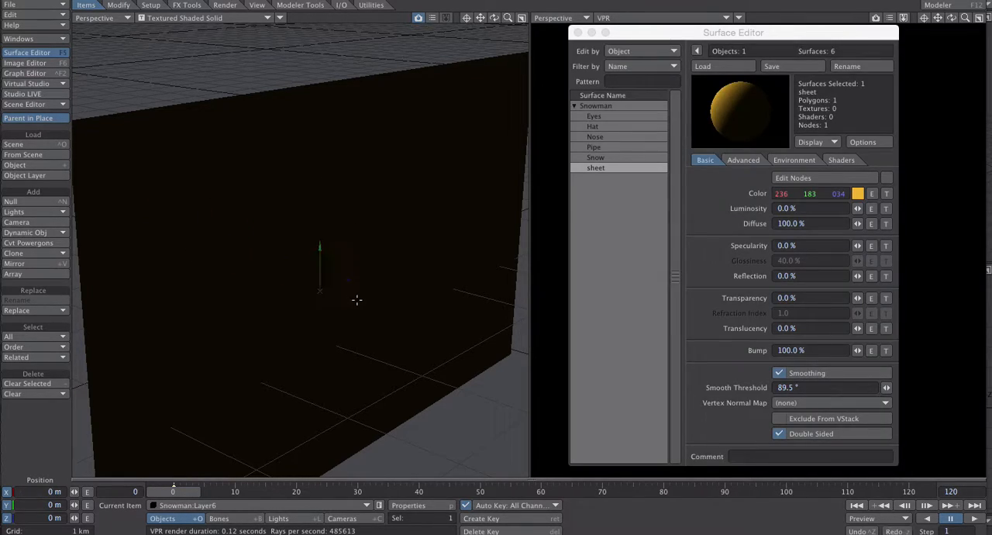
- Select the light beside the snowman and rotate its heading to about -56.30° so it shines onto the sheet
{"action": "left_click", "coordinate": [485, 103]}
{"action": "left_click_drag", "start_coordinate": [363, 306], "coordinate": [130, 303]}
{"action": "left_click_drag", "start_coordinate": [496, 18], "coordinate": [498, 155]}
{"action": "left_click", "coordinate": [424, 195]}
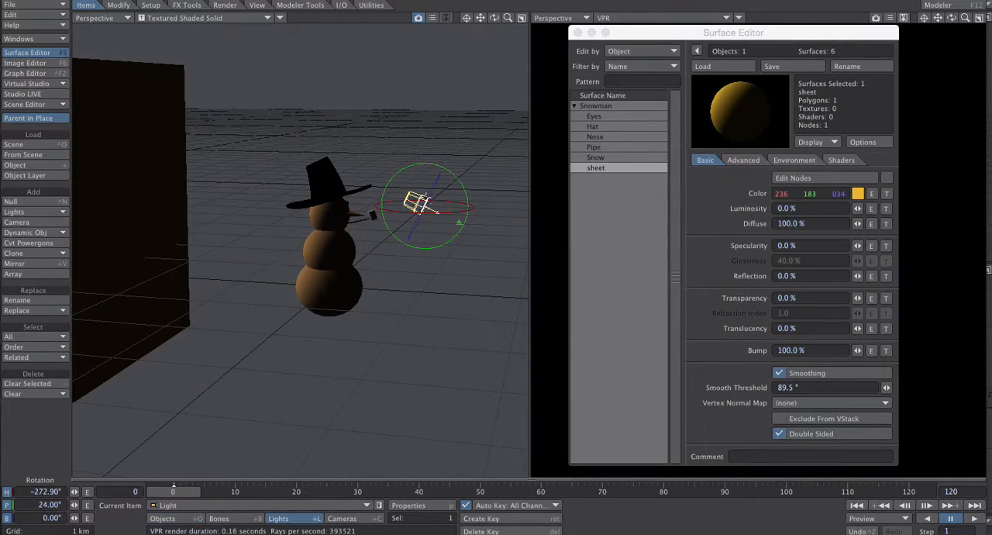
{"action": "left_click_drag", "start_coordinate": [442, 213], "coordinate": [584, 213]}
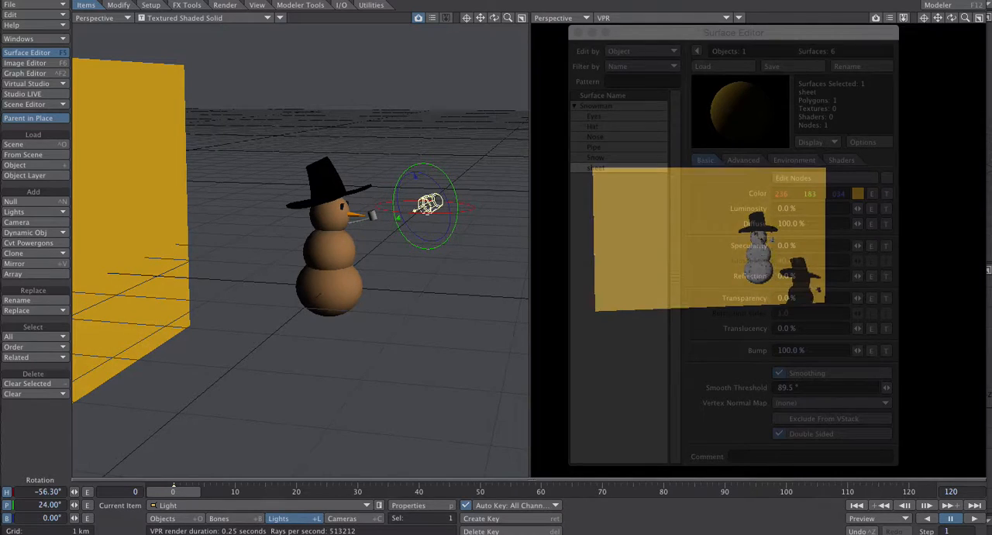
- Select the Snow surface and set its Transparency to 41%
{"action": "left_click_drag", "start_coordinate": [495, 17], "coordinate": [422, 29]}
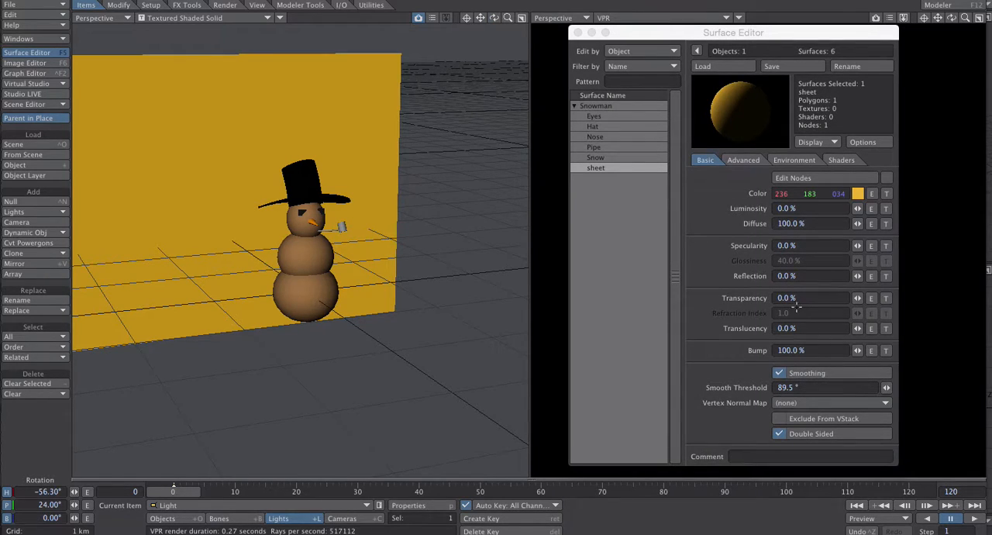
{"action": "left_click_drag", "start_coordinate": [677, 41], "coordinate": [412, 42]}
{"action": "left_click_drag", "start_coordinate": [966, 17], "coordinate": [882, 101]}
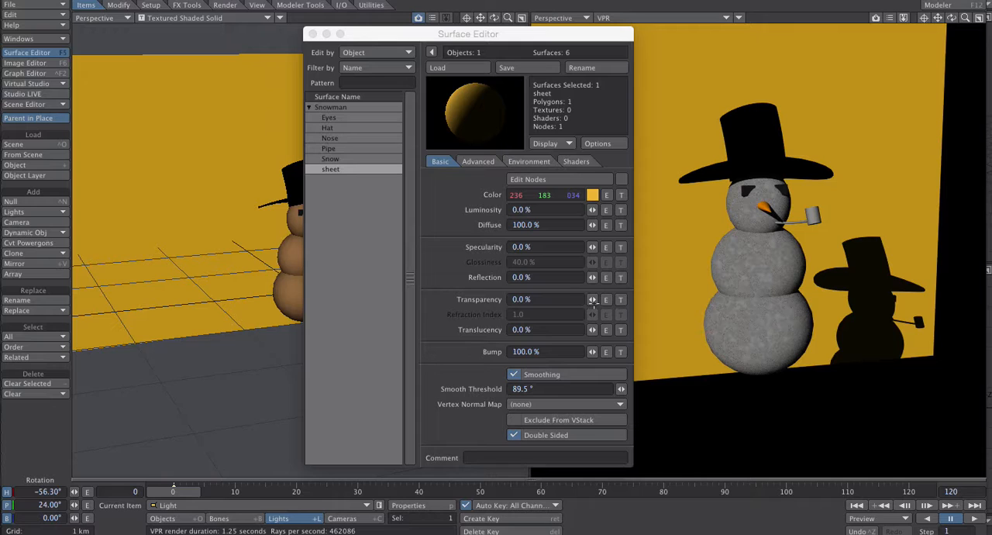
{"action": "mouse_move", "coordinate": [592, 301]}
{"action": "left_mouse_down"}
{"action": "mouse_move", "coordinate": [616, 302]}
{"action": "mouse_move", "coordinate": [594, 302]}
{"action": "left_mouse_up"}
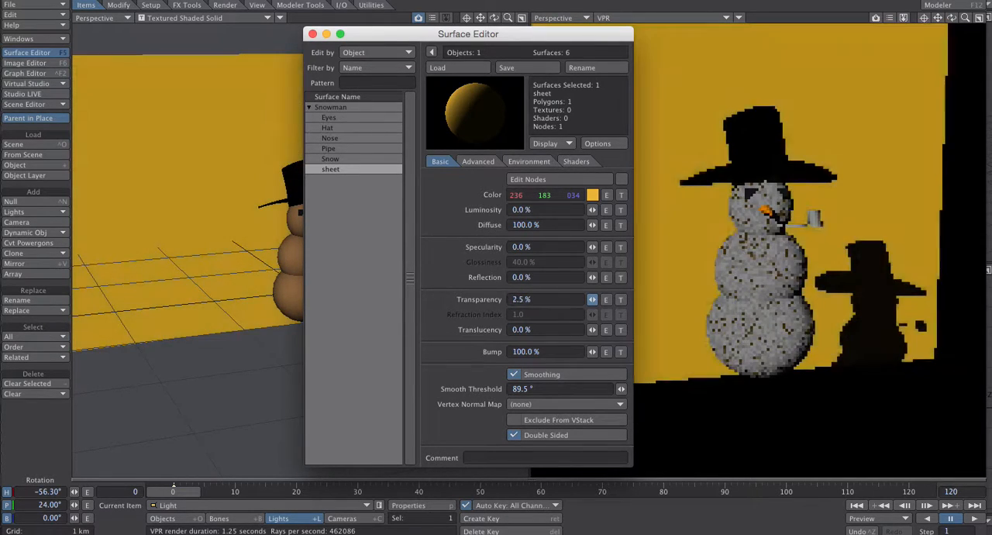
{"action": "left_click", "coordinate": [352, 157]}
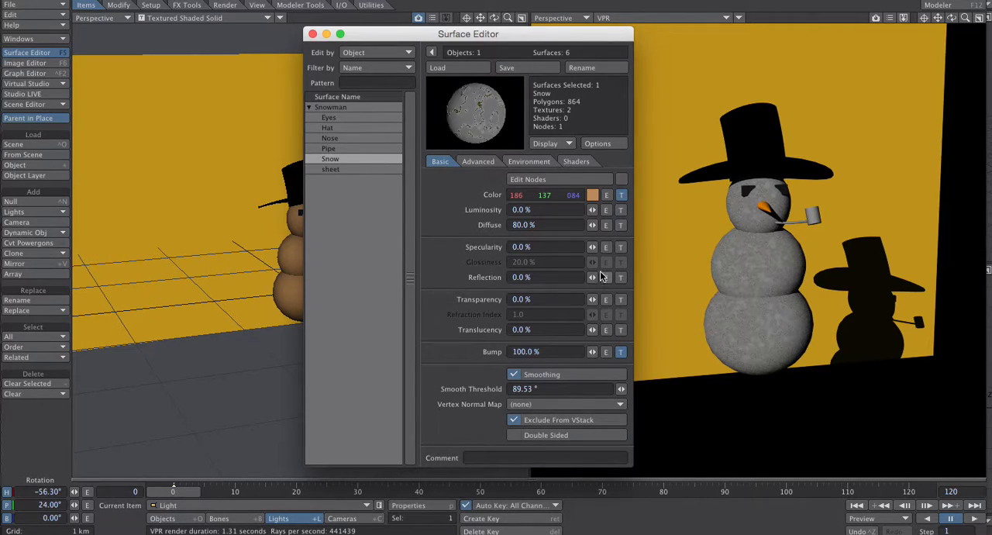
{"action": "mouse_move", "coordinate": [592, 300]}
{"action": "left_mouse_down"}
{"action": "mouse_move", "coordinate": [647, 299]}
{"action": "mouse_move", "coordinate": [575, 300]}
{"action": "mouse_move", "coordinate": [595, 300]}
{"action": "left_mouse_up"}
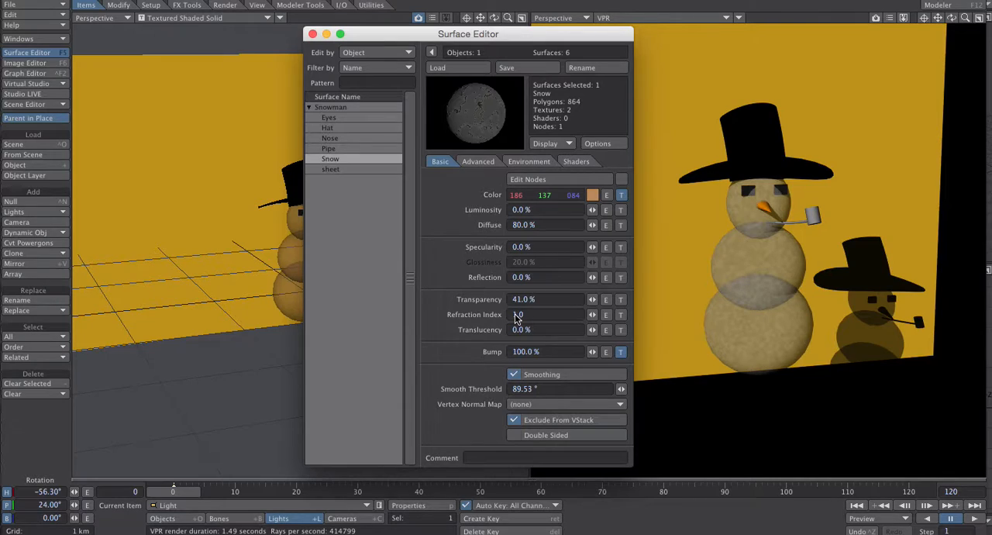
- Try a Refraction Index of 60 on the Snow surface, followed by 6
{"action": "left_click_drag", "start_coordinate": [533, 314], "coordinate": [454, 313]}
{"action": "type", "text": "60"}
{"action": "key", "text": "Tab"}
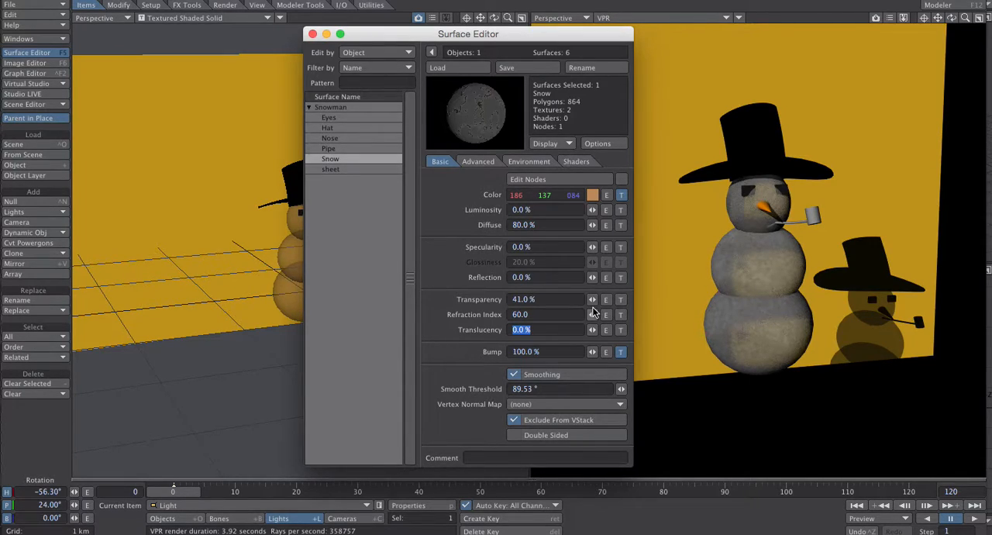
{"action": "left_click", "coordinate": [538, 312]}
{"action": "type", "text": "6"}
{"action": "key", "text": "Tab"}
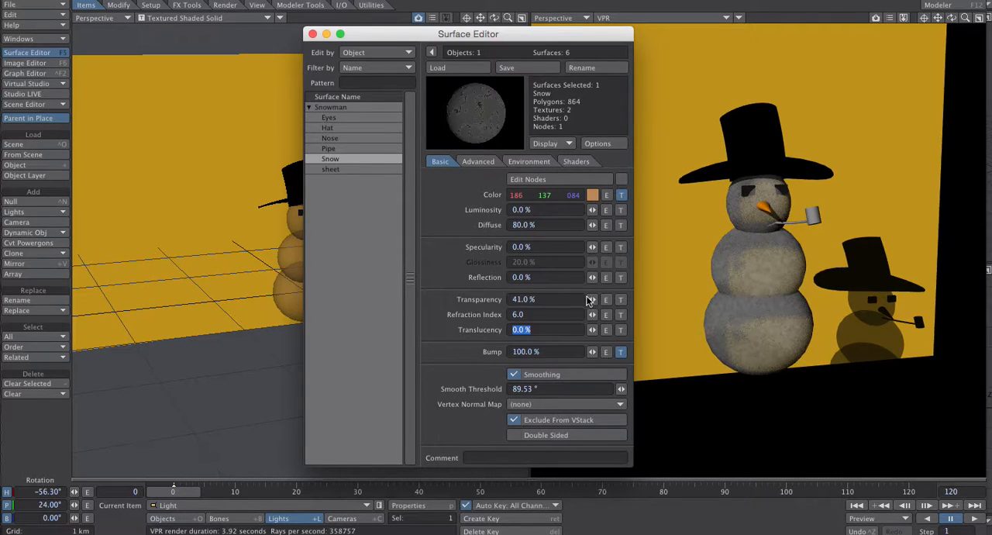
- Raise the Snow surface's Transparency to 73.5% and set its Refraction Index to 1
{"action": "left_click_drag", "start_coordinate": [595, 300], "coordinate": [618, 300]}
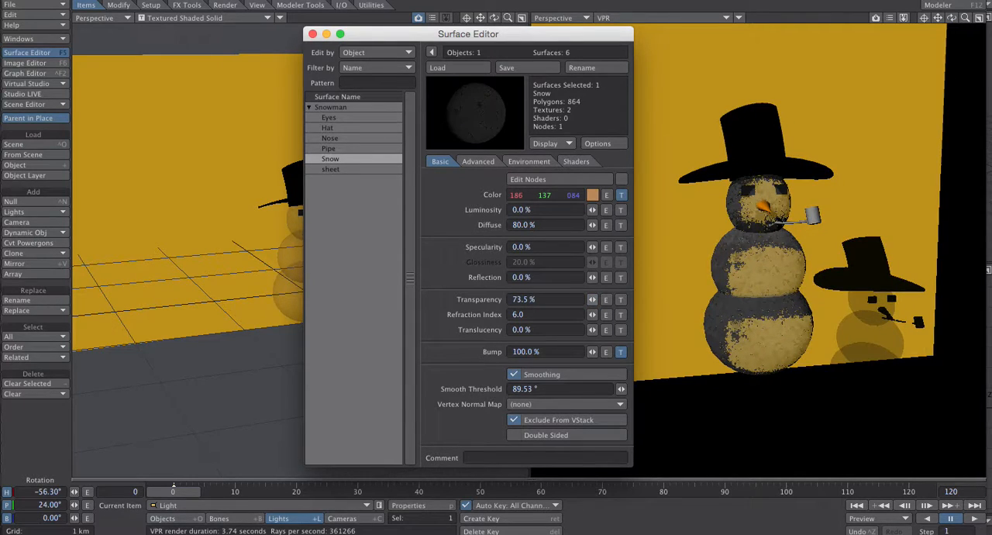
{"action": "left_click", "coordinate": [543, 314]}
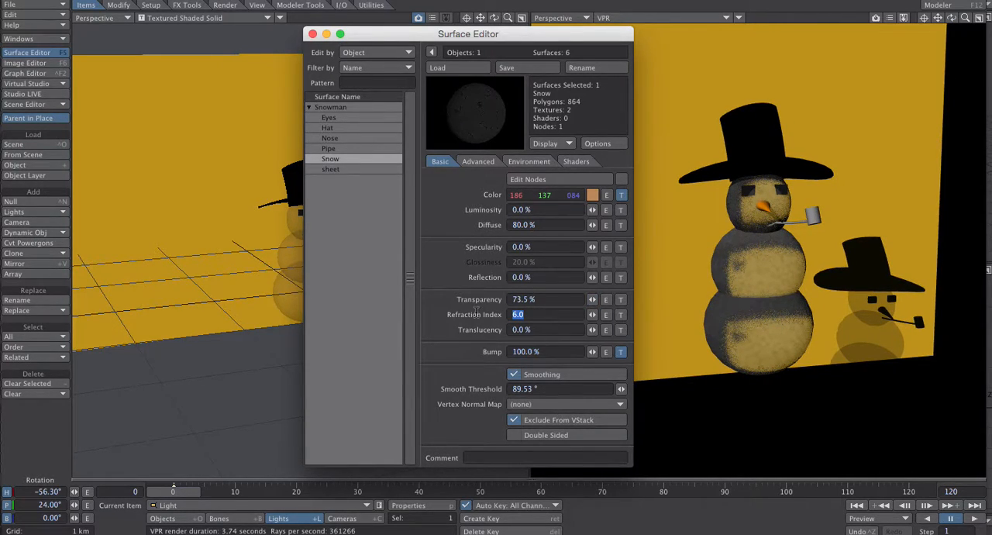
{"action": "type", "text": "1"}
{"action": "key", "text": "Tab"}
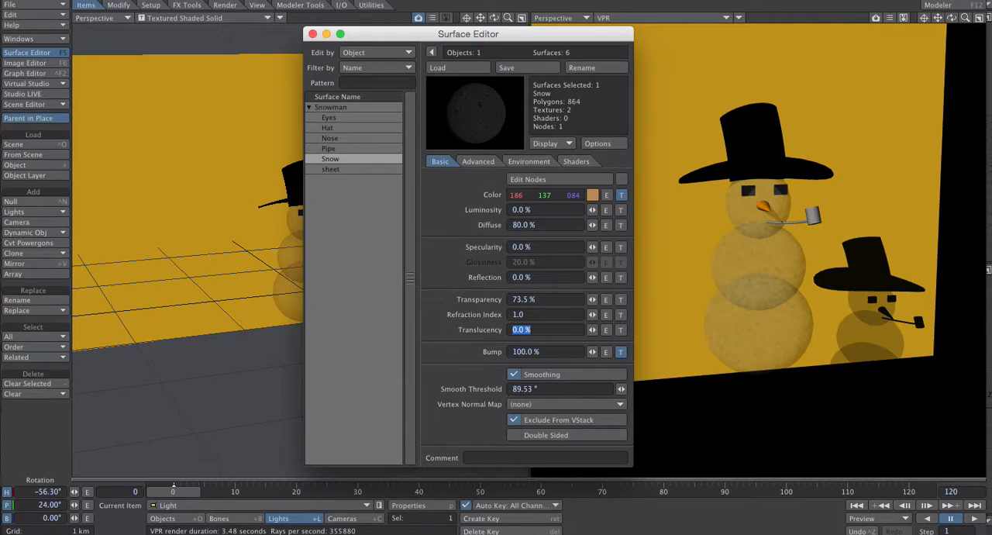
- Set the Snow surface's Refraction Index to 6 and make the surface double sided
{"action": "left_click", "coordinate": [537, 314]}
{"action": "type", "text": "6"}
{"action": "key", "text": "Tab"}
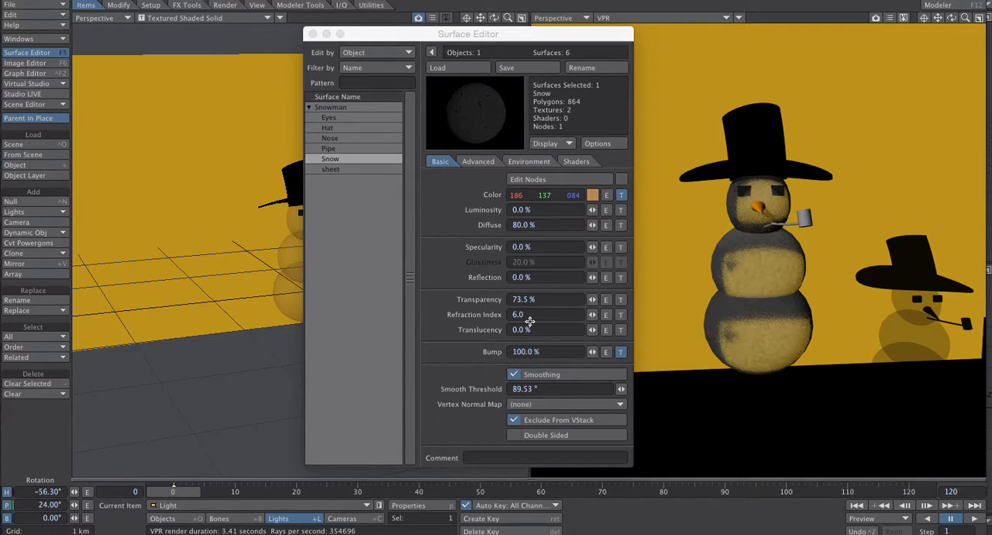
{"action": "left_click", "coordinate": [514, 435]}
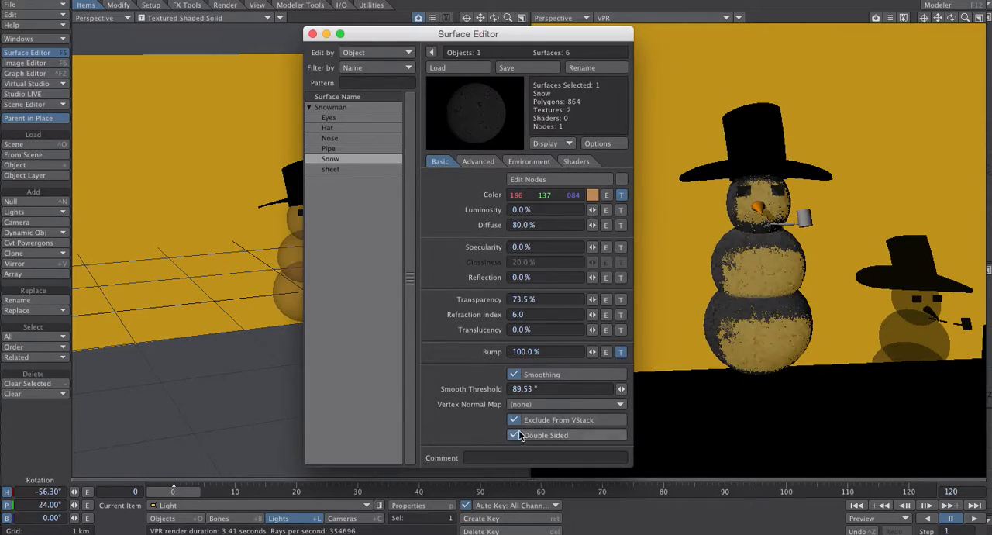
- Set the Snow surface's Refraction Index to 4
{"action": "left_click_drag", "start_coordinate": [952, 18], "coordinate": [953, 21]}
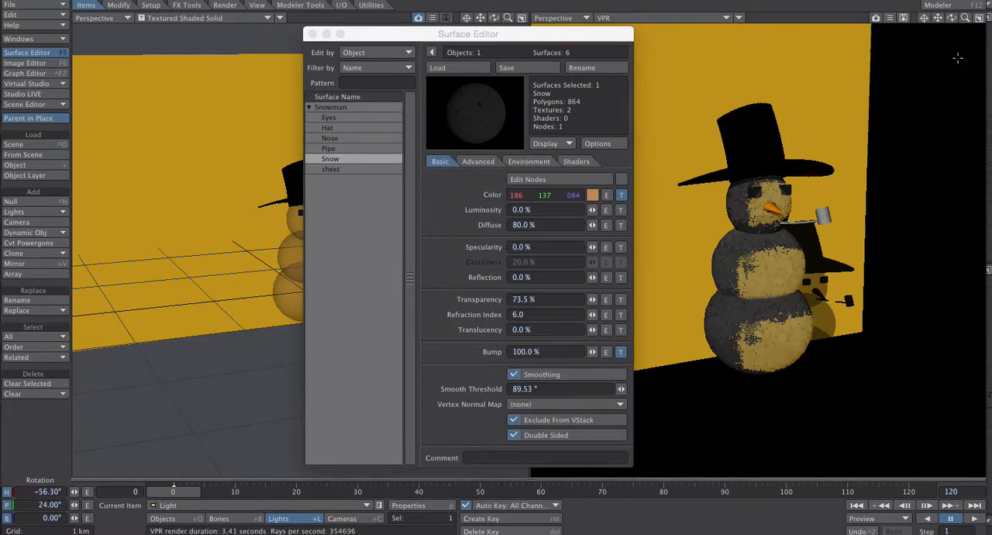
{"action": "left_click", "coordinate": [542, 314]}
{"action": "type", "text": "4"}
{"action": "key", "text": "Tab"}
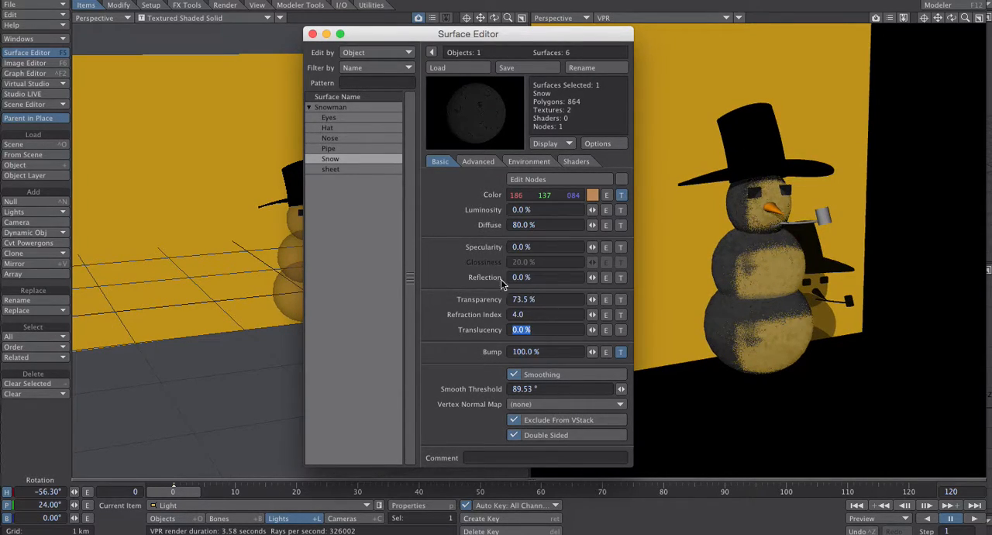
- Set the Snow surface's Transparency to 0% and its Reflection to 80%
{"action": "left_click", "coordinate": [541, 301]}
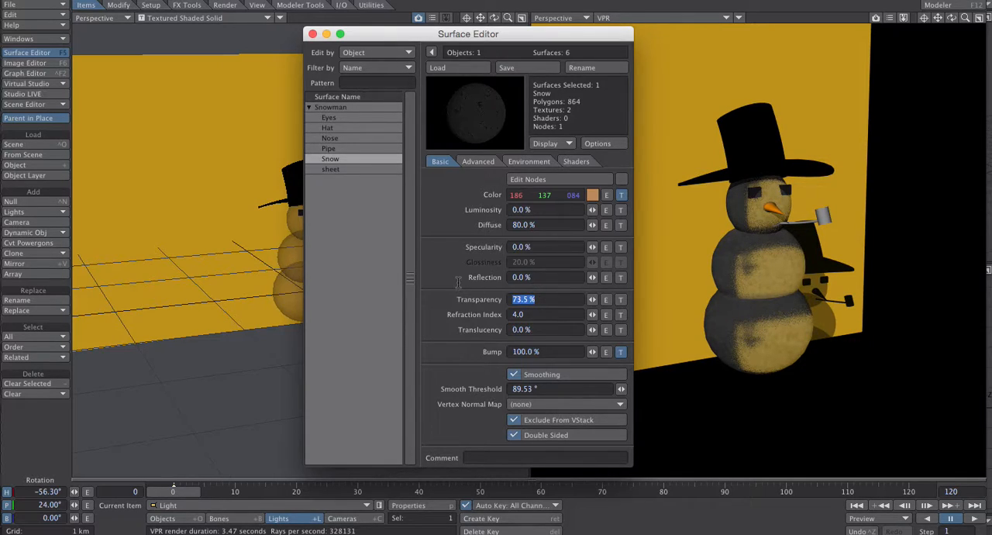
{"action": "type", "text": "0"}
{"action": "key", "text": "Tab"}
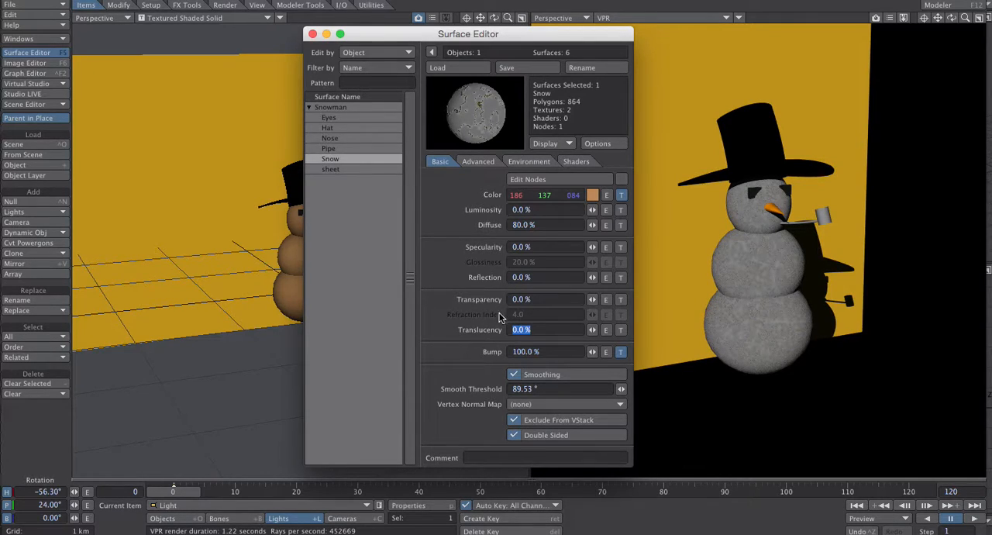
{"action": "left_click", "coordinate": [545, 277]}
{"action": "type", "text": "80"}
{"action": "key", "text": "Tab"}
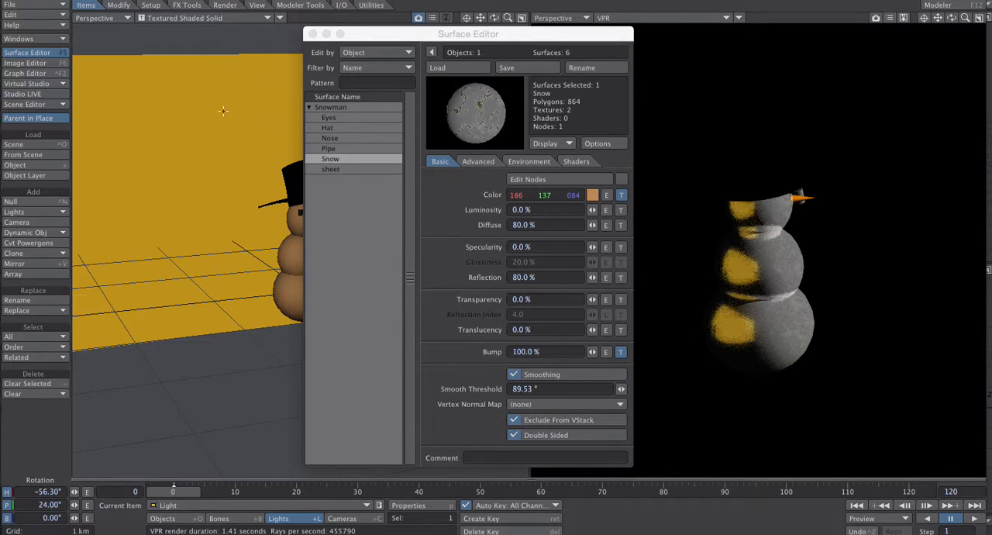
- Move the sheet object to about -4.9423 km in X and raise the Snow surface's Reflection to 84.5%
{"action": "key", "text": "shift+o"}
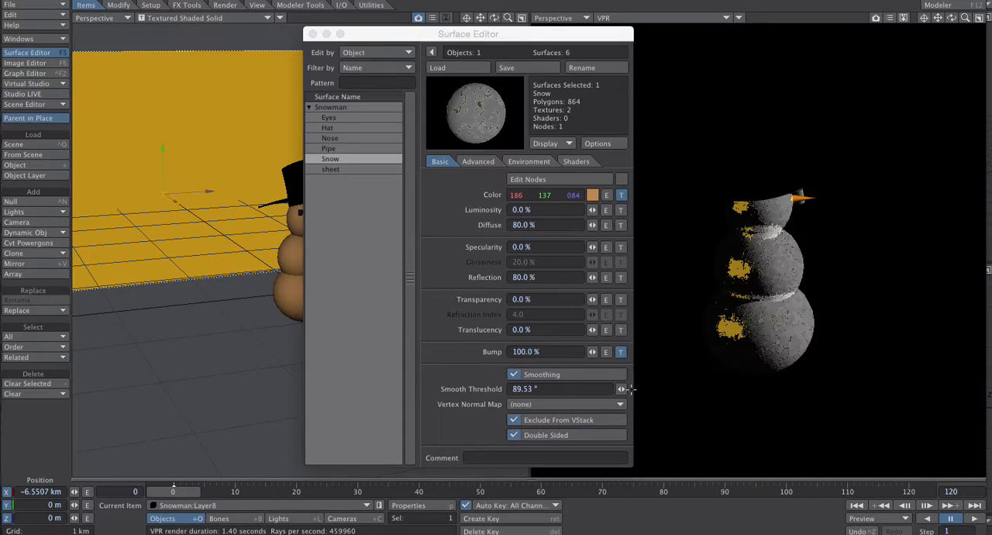
{"action": "mouse_move", "coordinate": [592, 277]}
{"action": "left_mouse_down"}
{"action": "mouse_move", "coordinate": [612, 276]}
{"action": "mouse_move", "coordinate": [580, 277]}
{"action": "left_mouse_up"}
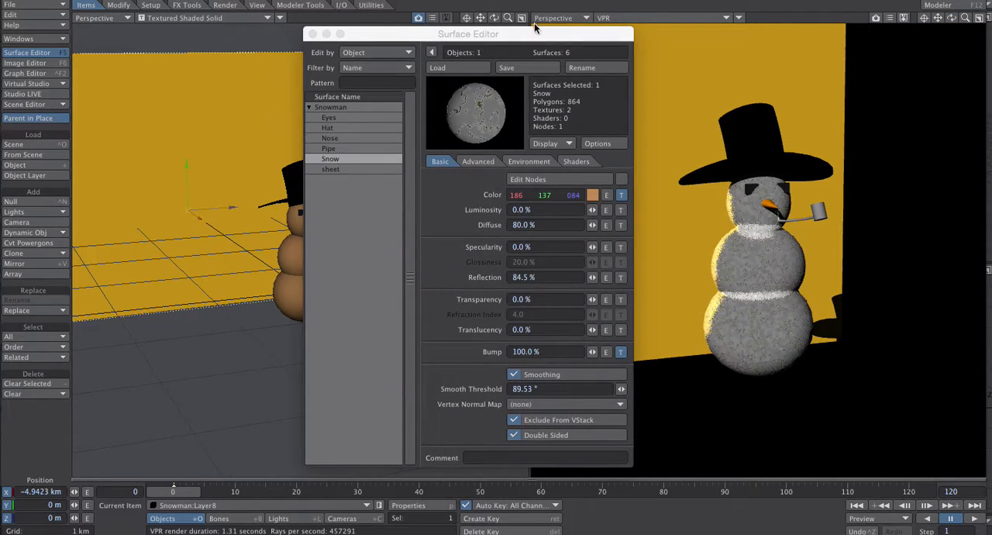
{"action": "left_click_drag", "start_coordinate": [534, 28], "coordinate": [581, 24]}
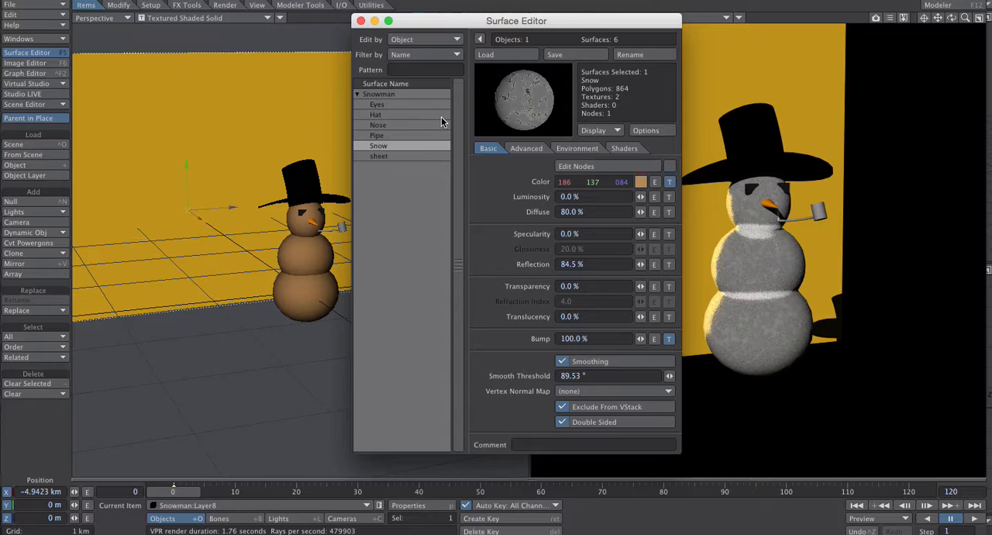
{"action": "mouse_move", "coordinate": [447, 24]}
{"action": "left_mouse_down"}
{"action": "mouse_move", "coordinate": [471, 11]}
{"action": "mouse_move", "coordinate": [437, 28]}
{"action": "mouse_move", "coordinate": [452, 34]}
{"action": "left_mouse_up"}
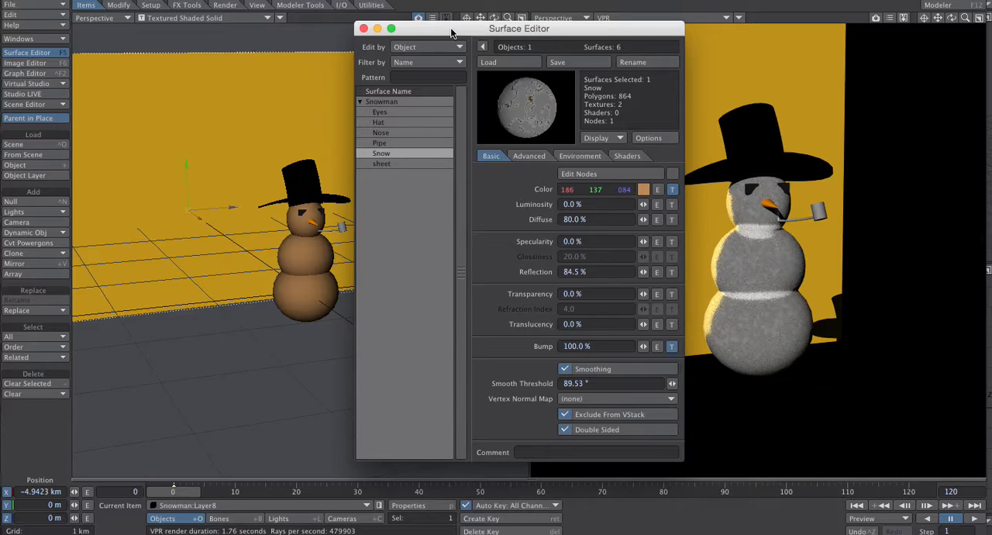
- Examine the Snow surface's Advanced and Environment settings, keeping Reflection Options on Ray Tracing + Backdrop
{"action": "left_click", "coordinate": [527, 156]}
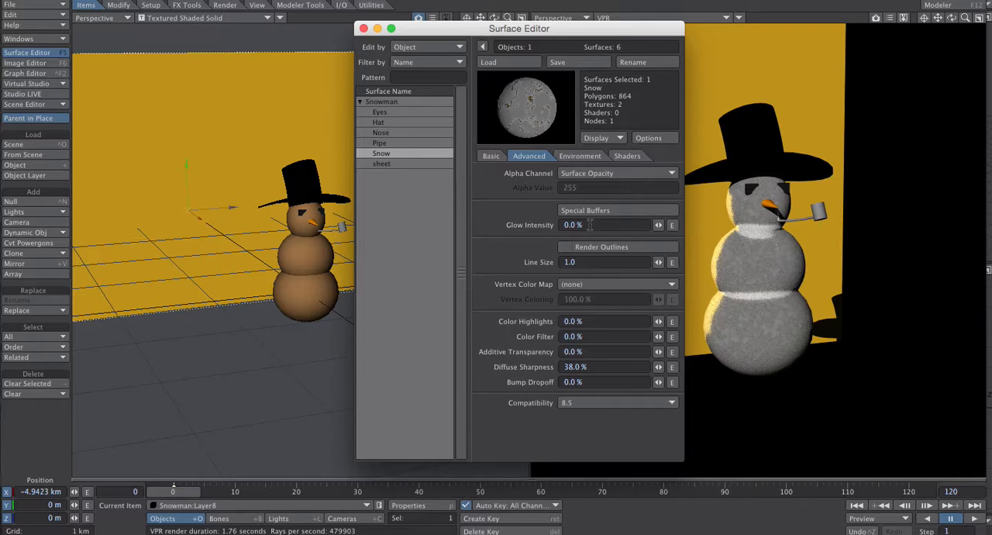
{"action": "left_click", "coordinate": [588, 157]}
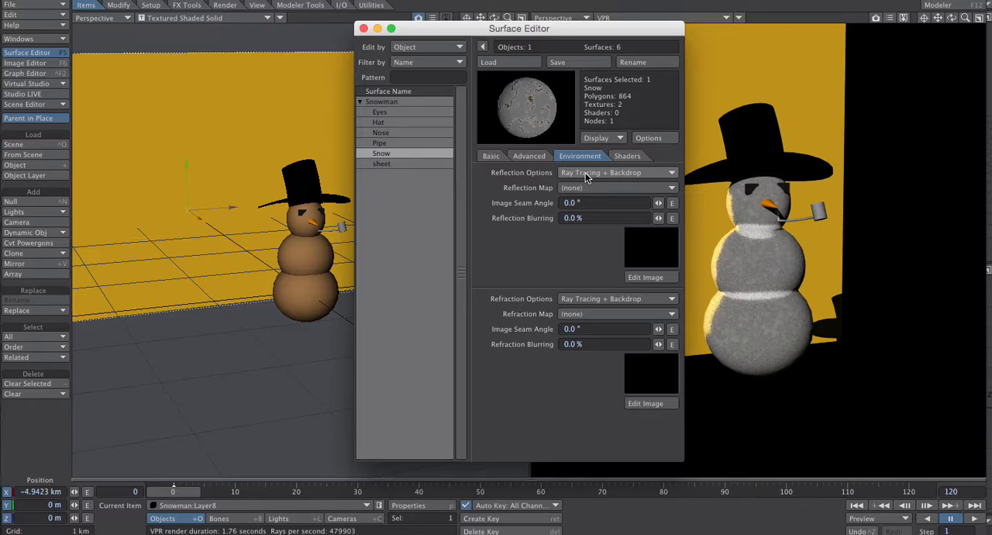
{"action": "left_click", "coordinate": [587, 176]}
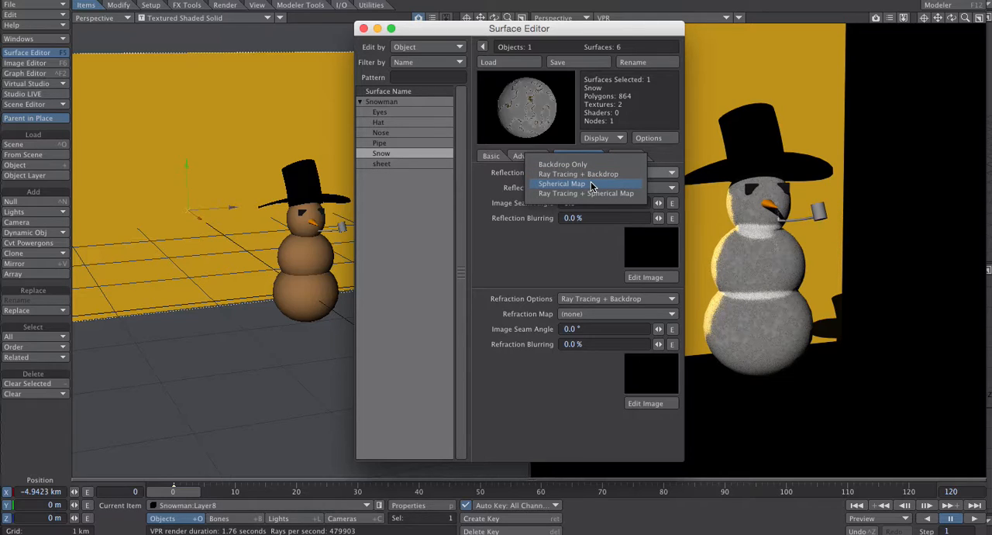
{"action": "left_click", "coordinate": [589, 175]}
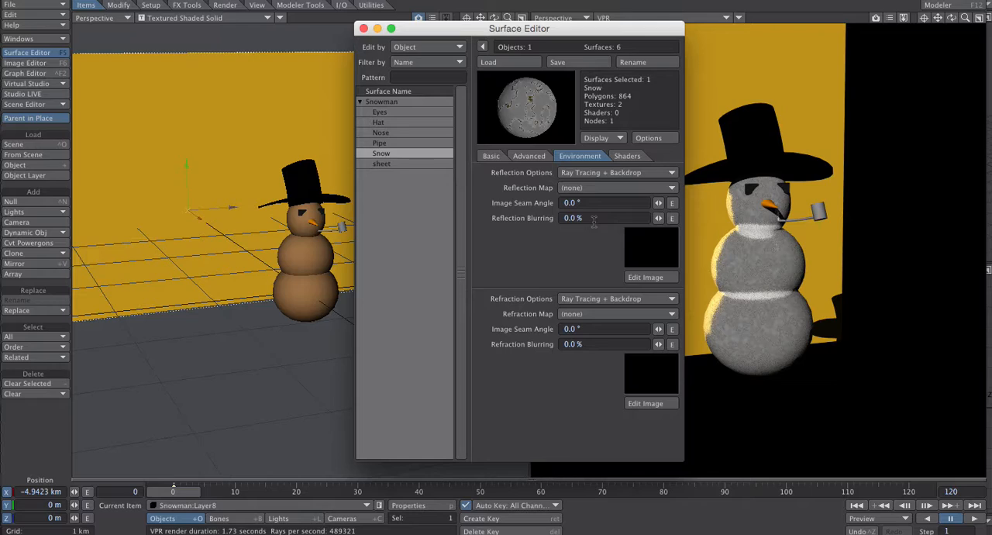
- Try Spherical Map with a loaded reflection image on the Snow surface, and restore Reflection Options to Ray Tracing + Backdrop
{"action": "left_click", "coordinate": [584, 173]}
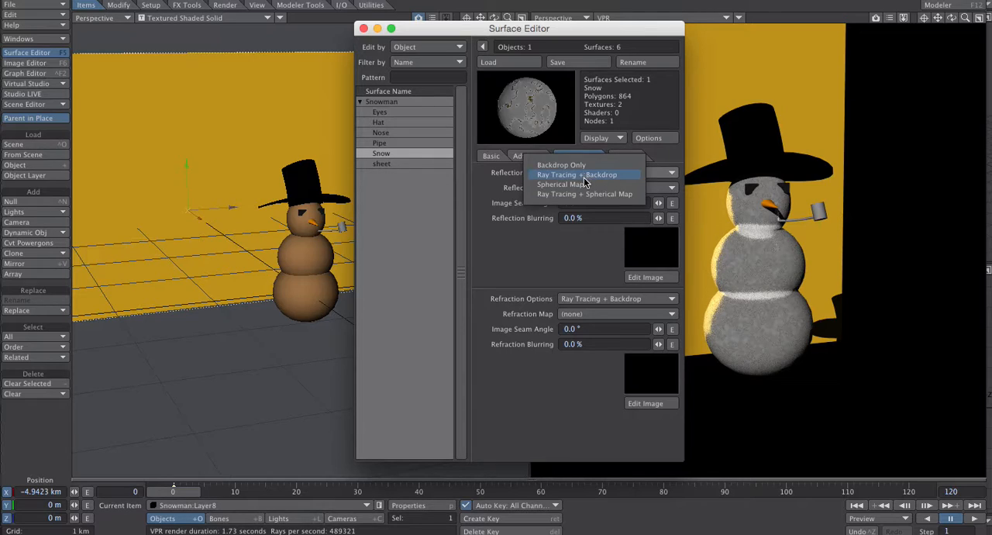
{"action": "left_click", "coordinate": [586, 187]}
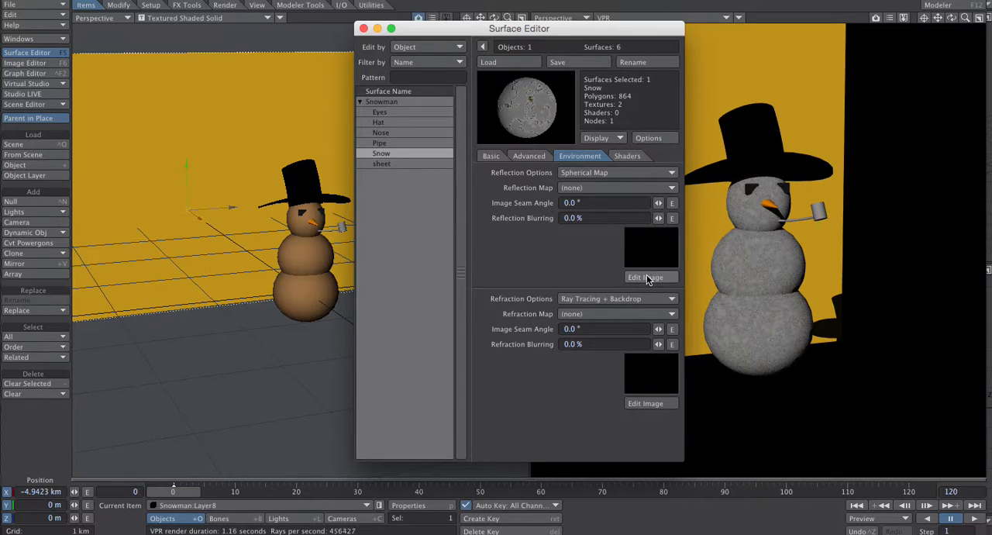
{"action": "left_click", "coordinate": [588, 187]}
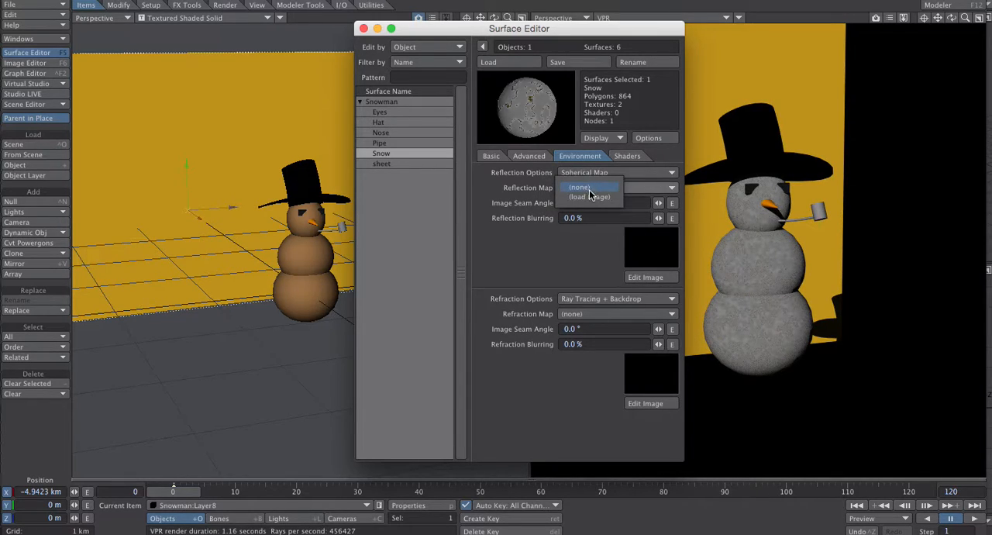
{"action": "left_click", "coordinate": [589, 195]}
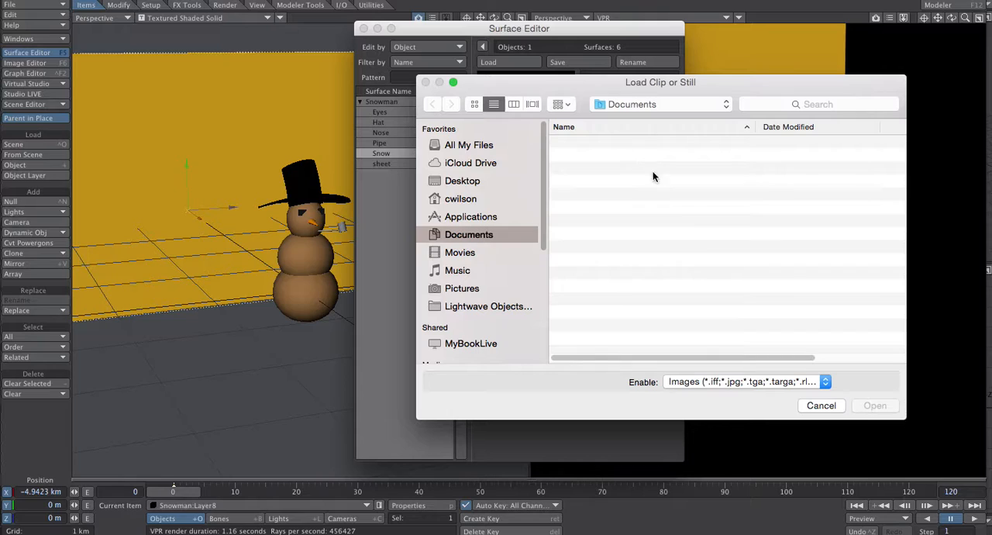
{"action": "left_click", "coordinate": [806, 406]}
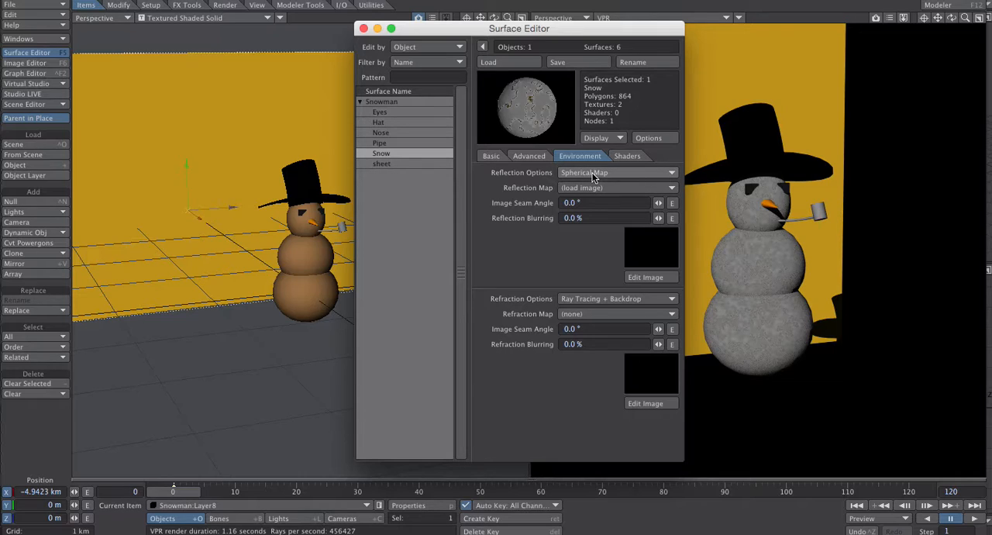
{"action": "left_click", "coordinate": [593, 175]}
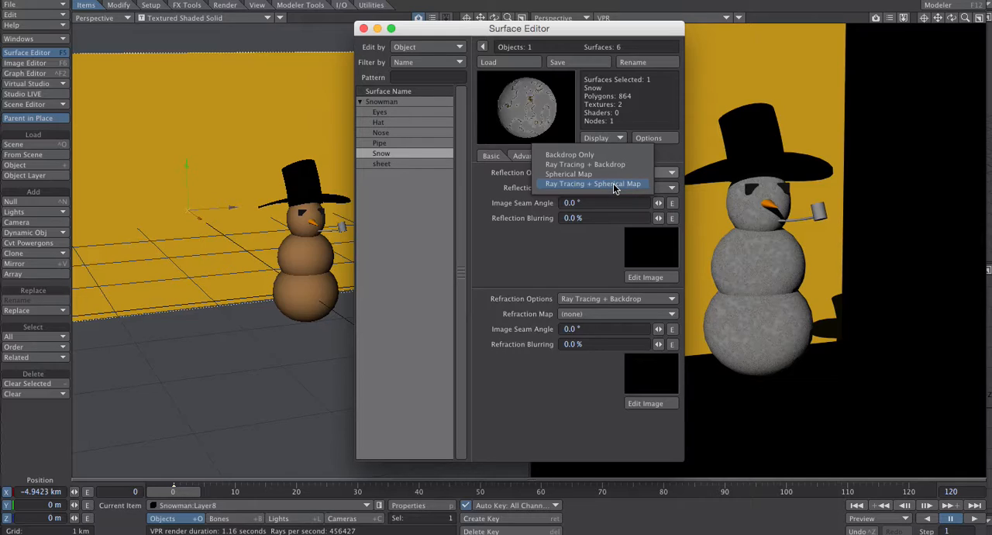
{"action": "left_click", "coordinate": [571, 165]}
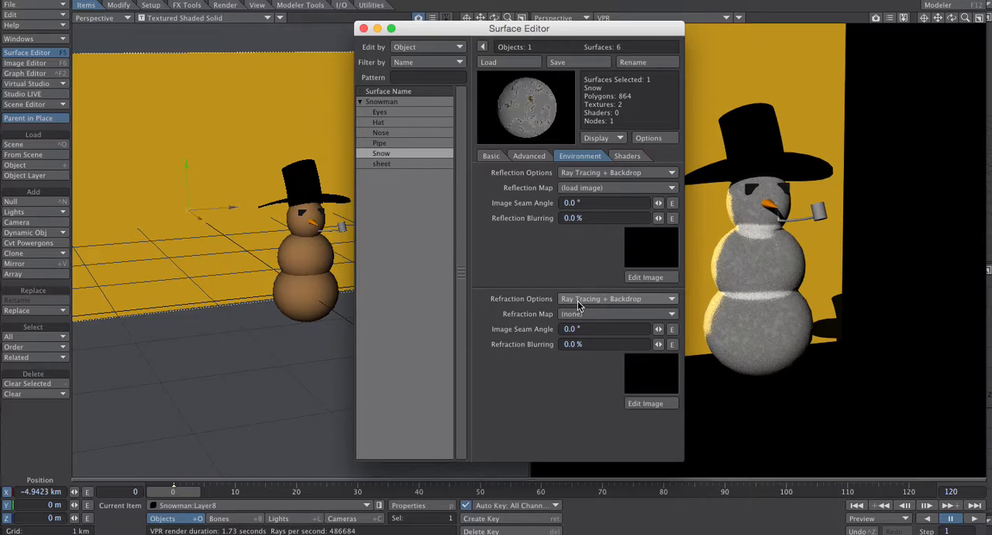
- Review the Snow surface's Basic and Advanced settings and the choices available for its Refraction Options
{"action": "left_click", "coordinate": [493, 157]}
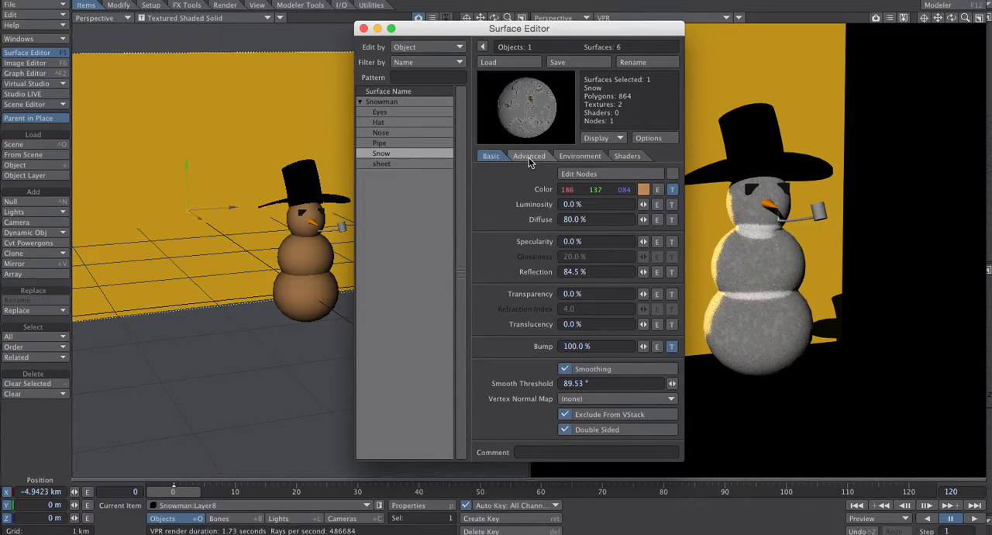
{"action": "left_click", "coordinate": [528, 157]}
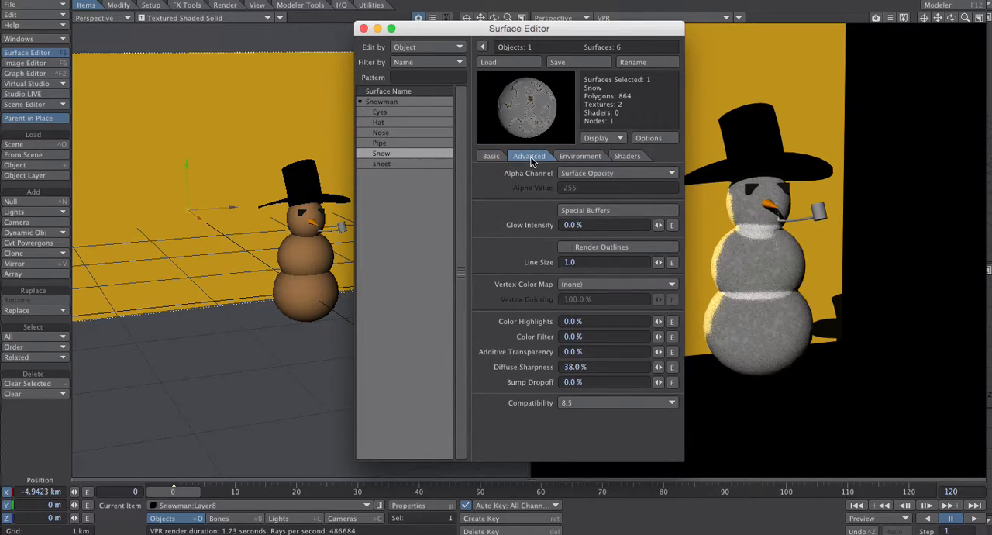
{"action": "left_click", "coordinate": [580, 157]}
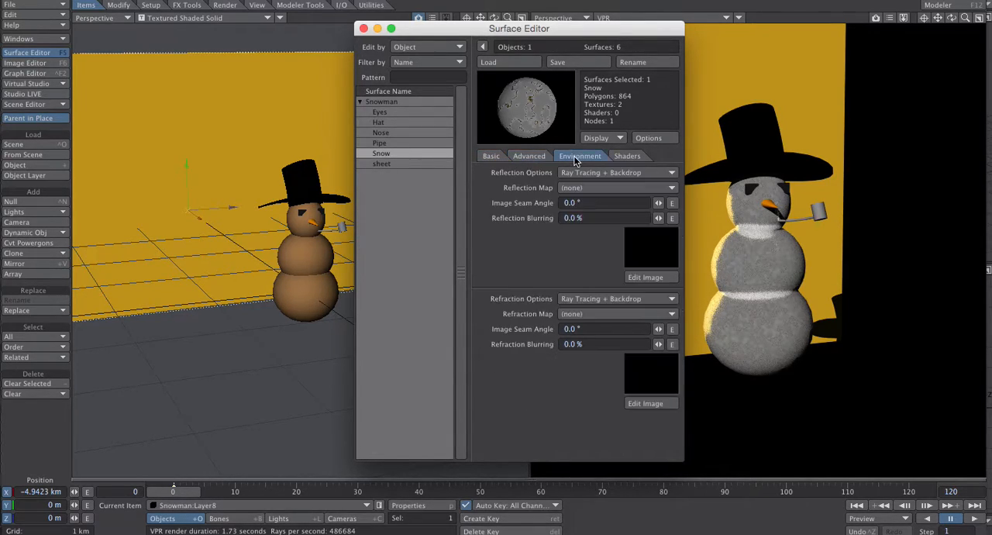
{"action": "left_click", "coordinate": [573, 302]}
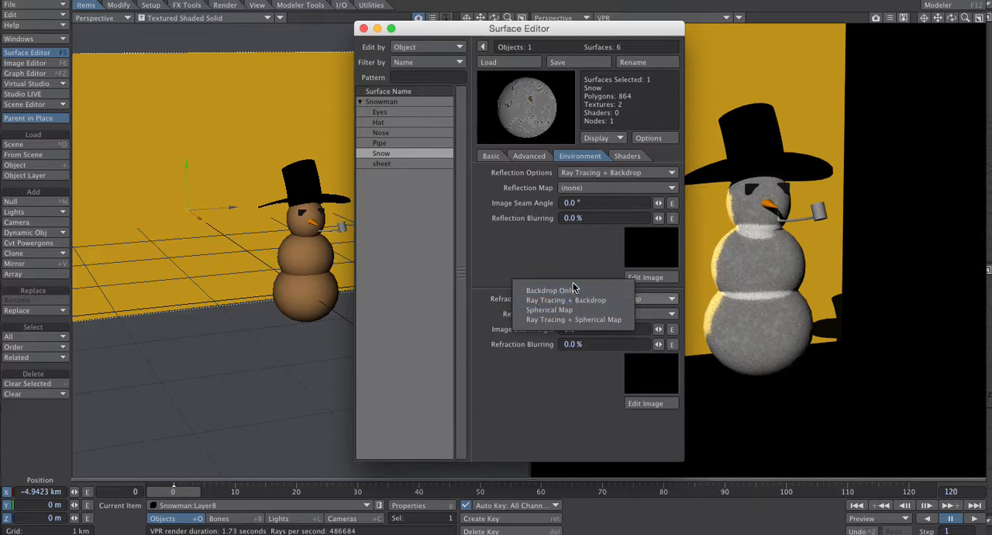
{"action": "left_click", "coordinate": [561, 260]}
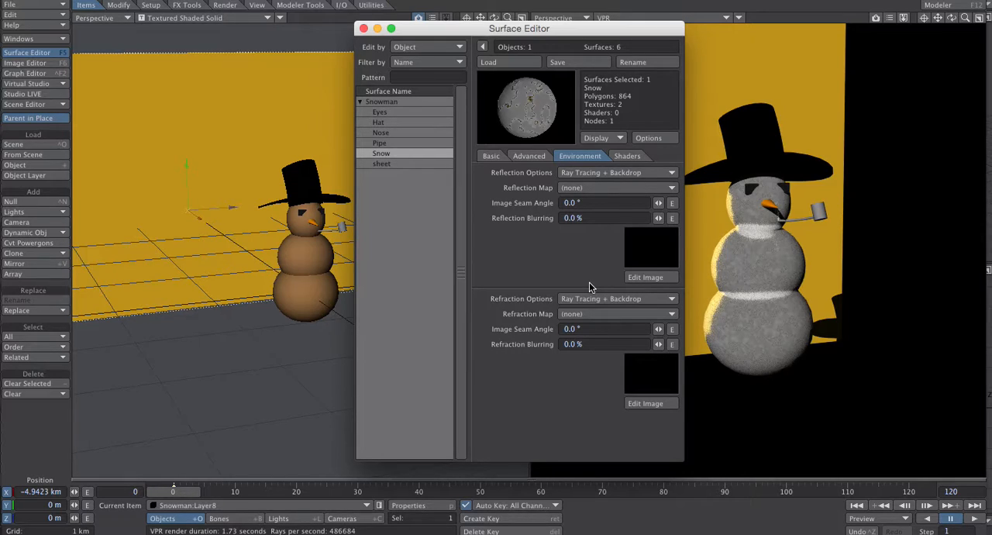
- Look through the shaders available for the Snow surface and review its Advanced, Environment and Basic settings
{"action": "left_click", "coordinate": [623, 157]}
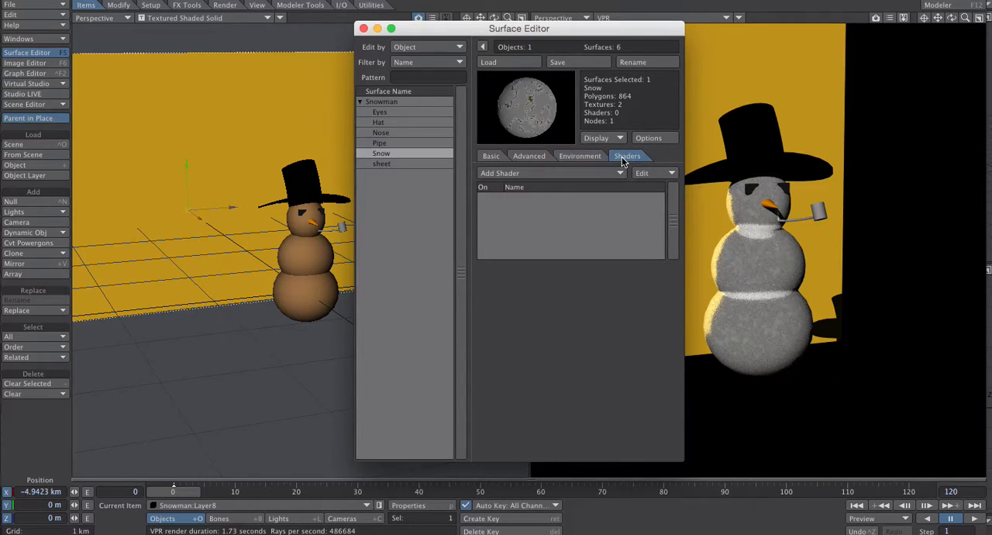
{"action": "left_click", "coordinate": [540, 174]}
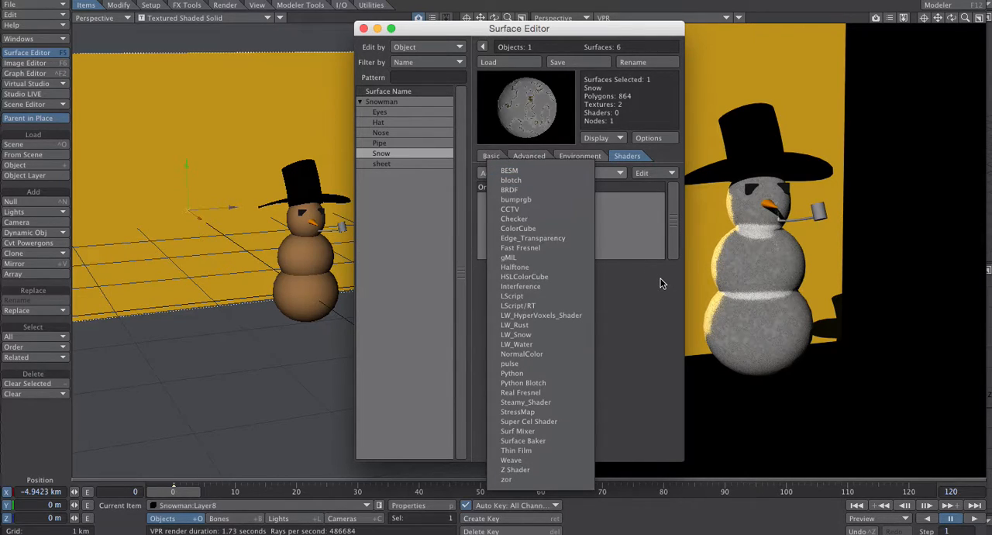
{"action": "left_click", "coordinate": [612, 300]}
{"action": "left_click", "coordinate": [540, 161]}
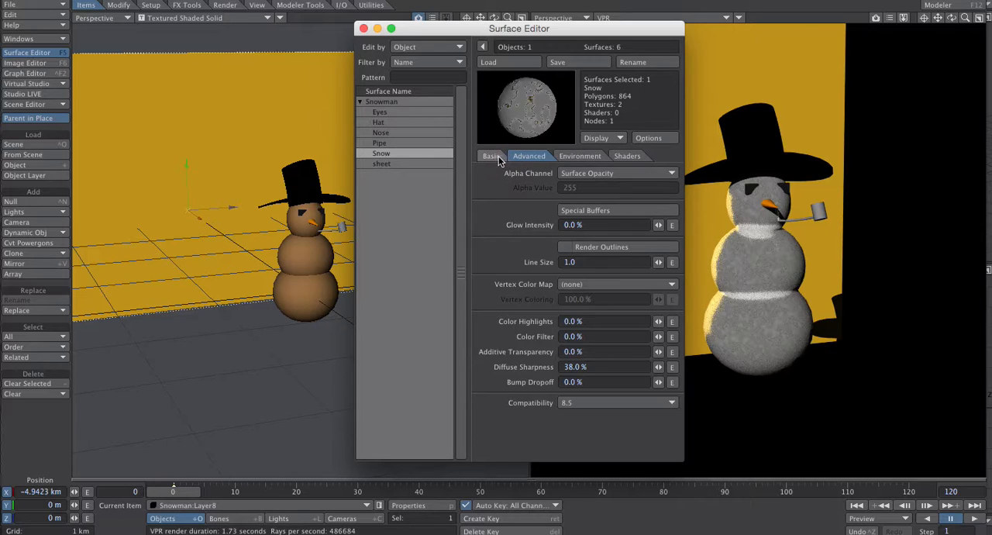
{"action": "left_click", "coordinate": [579, 158]}
{"action": "left_click", "coordinate": [627, 156]}
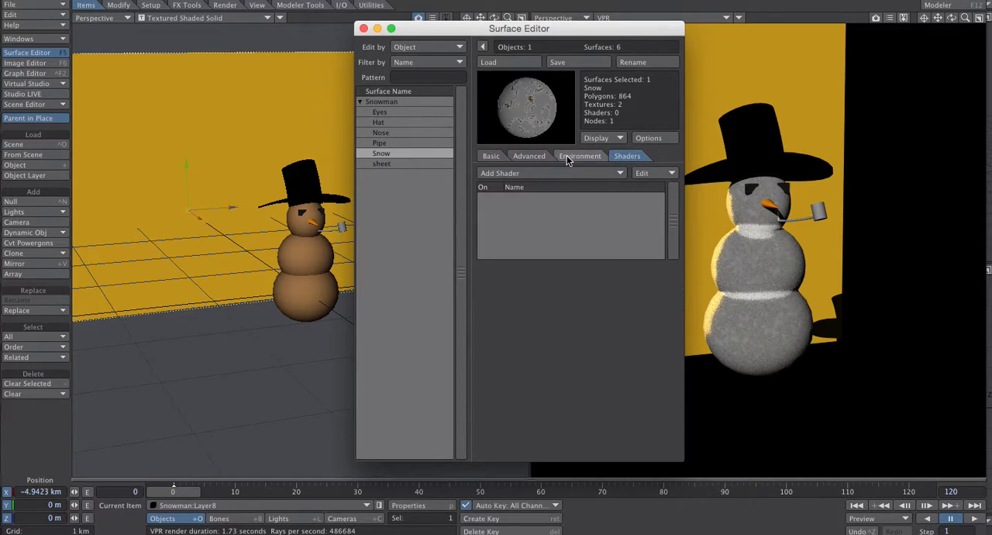
{"action": "left_click", "coordinate": [528, 156]}
{"action": "left_click", "coordinate": [580, 158]}
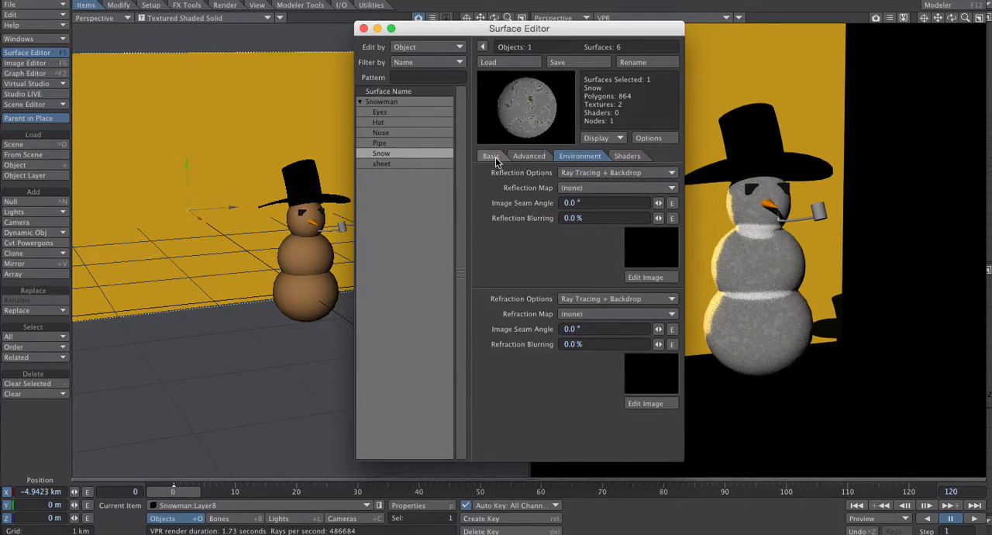
{"action": "left_click", "coordinate": [493, 157]}
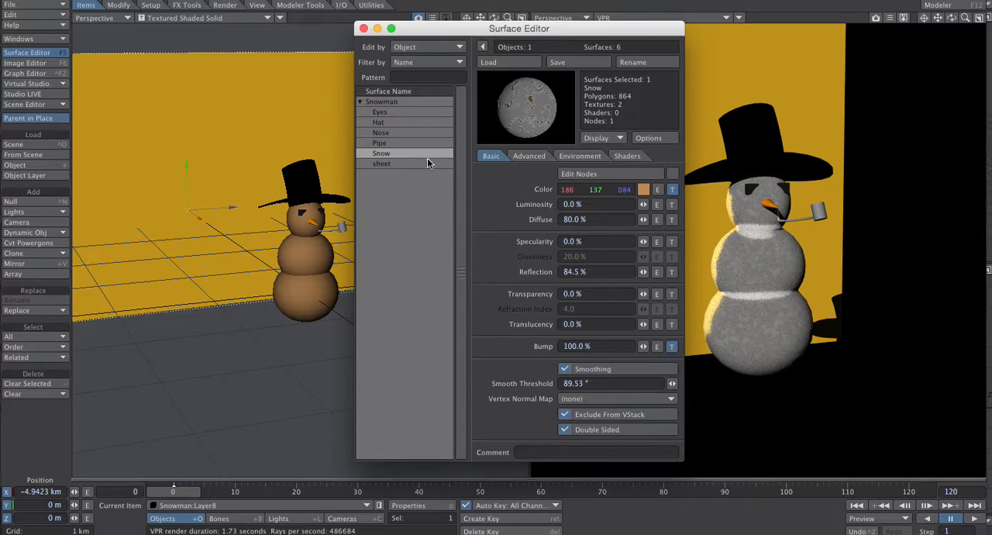
- Close the Surface Editor and clear the snowman scene without saving it
{"action": "mouse_move", "coordinate": [407, 32]}
{"action": "left_mouse_down"}
{"action": "mouse_move", "coordinate": [380, 27]}
{"action": "mouse_move", "coordinate": [406, 34]}
{"action": "left_mouse_up"}
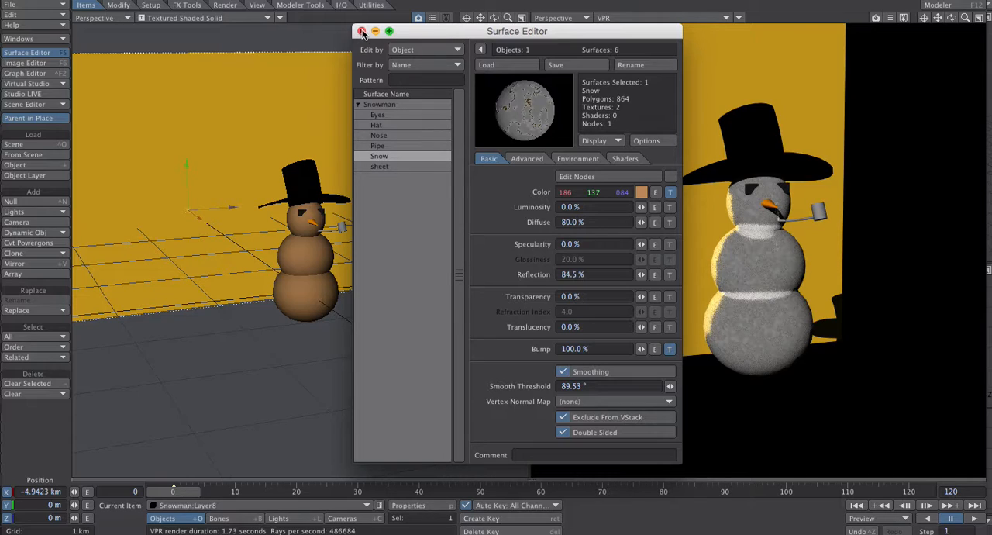
{"action": "left_click", "coordinate": [361, 32]}
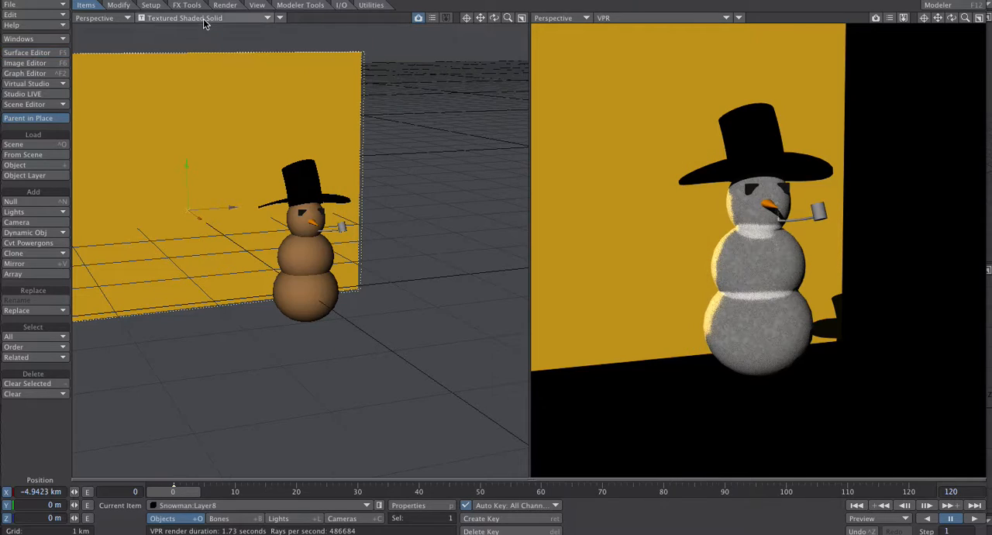
{"action": "left_click", "coordinate": [48, 5]}
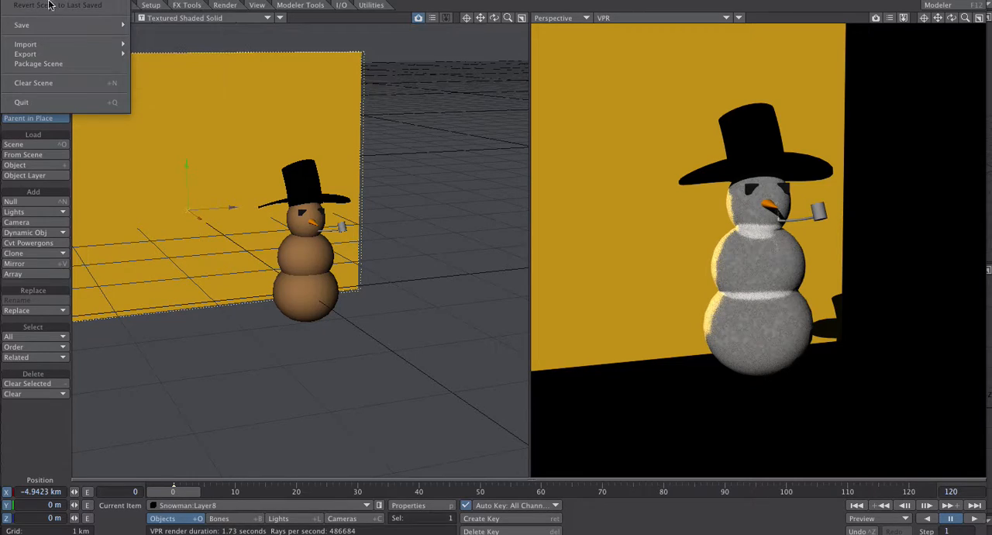
{"action": "left_click", "coordinate": [59, 83]}
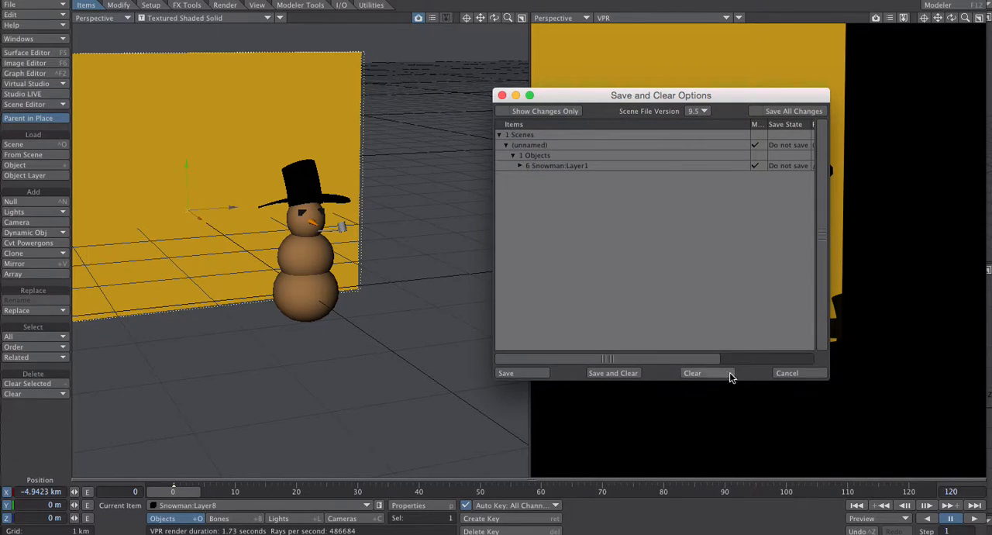
{"action": "left_click", "coordinate": [703, 370]}
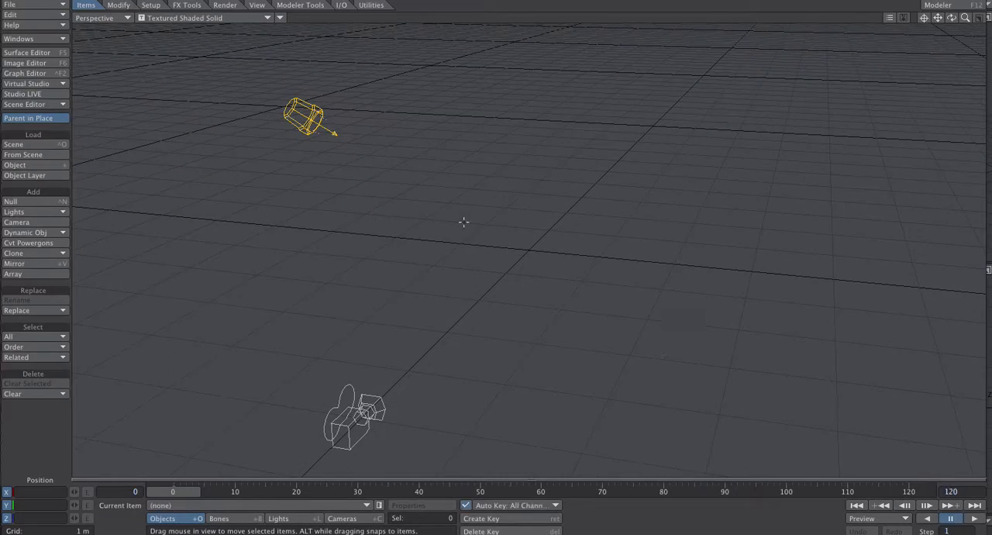
- Load the object PopCan.lwo from the Food folder of Objects Classic Content into the empty scene
{"action": "left_click", "coordinate": [48, 6]}
{"action": "mouse_move", "coordinate": [48, 2]}
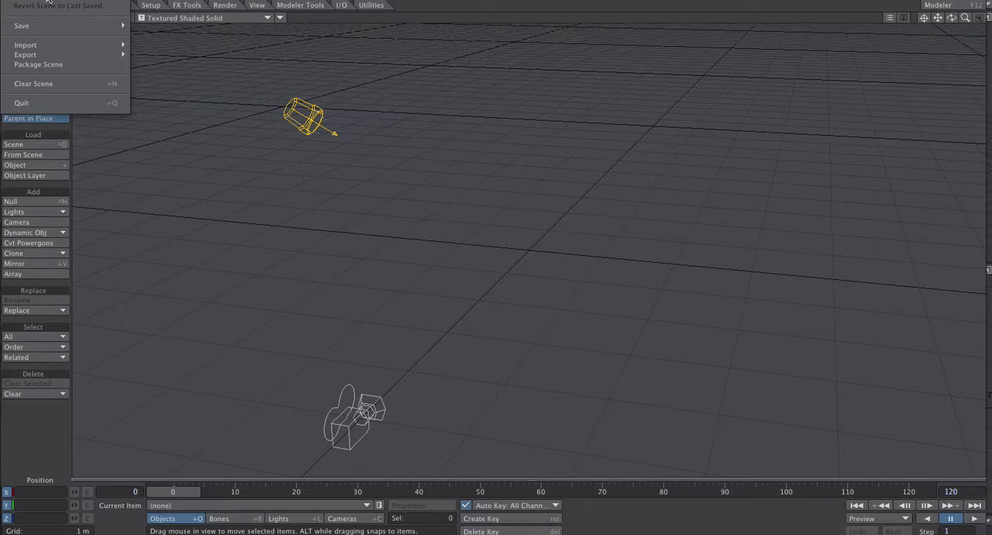
{"action": "mouse_move", "coordinate": [121, 2]}
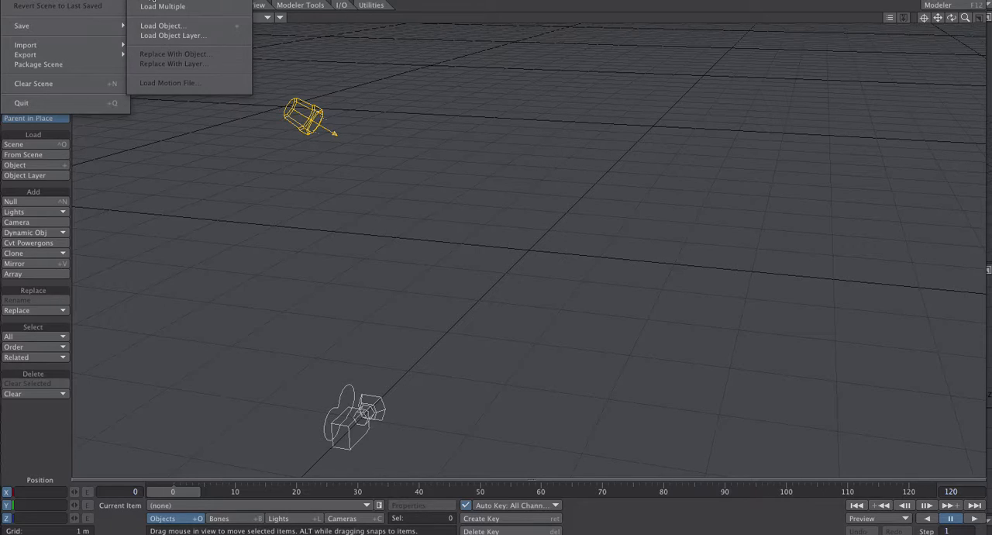
{"action": "left_click", "coordinate": [154, 26]}
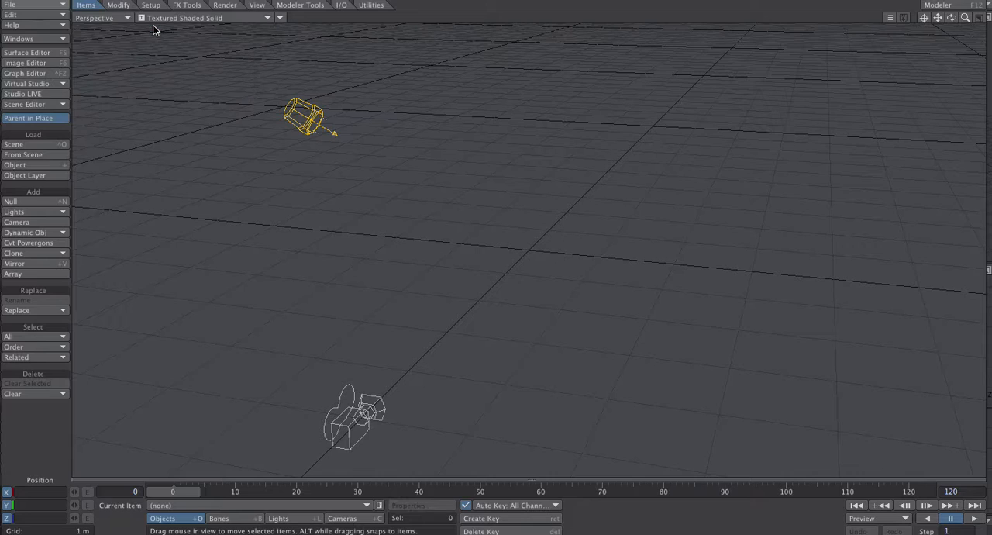
{"action": "left_click", "coordinate": [608, 106]}
{"action": "left_click", "coordinate": [611, 121]}
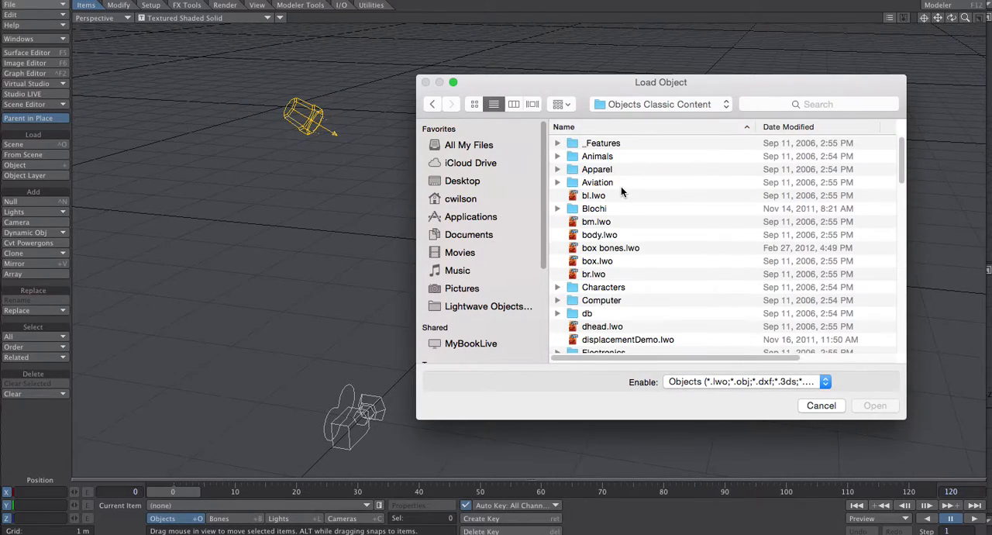
{"action": "scroll", "coordinate": [649, 211], "scroll_direction": "down", "scroll_amount": 2}
{"action": "scroll", "coordinate": [649, 210], "scroll_direction": "down", "scroll_amount": 3}
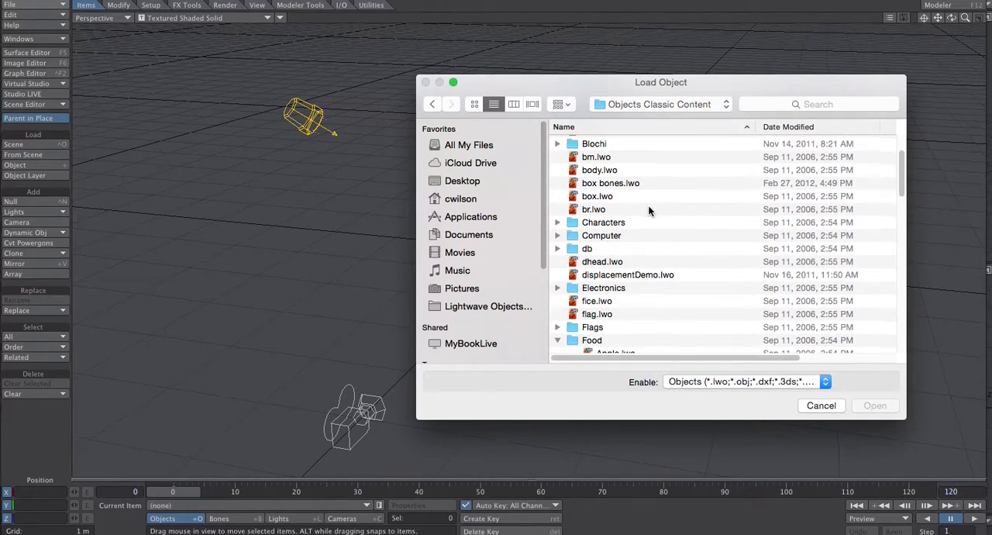
{"action": "scroll", "coordinate": [647, 204], "scroll_direction": "down", "scroll_amount": 3}
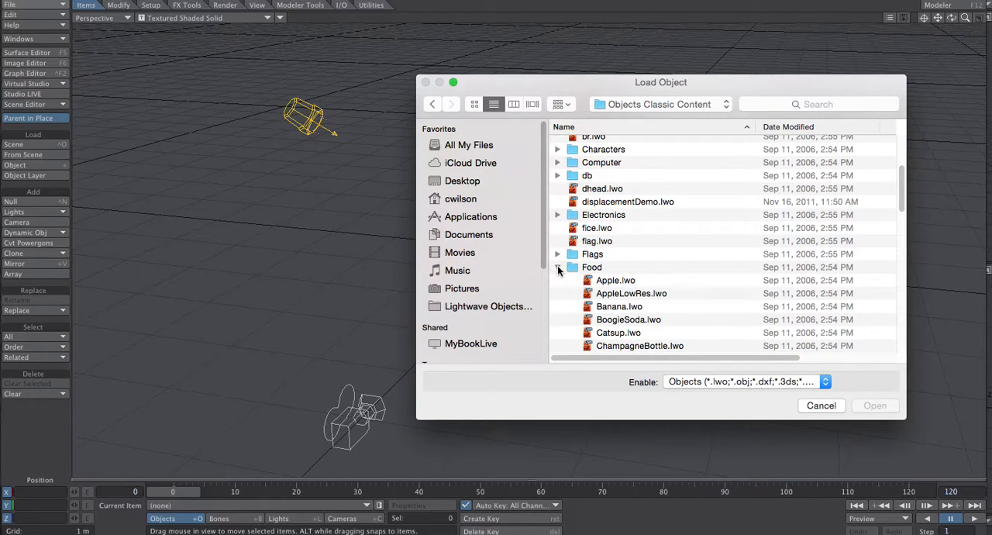
{"action": "scroll", "coordinate": [673, 283], "scroll_direction": "down", "scroll_amount": 4}
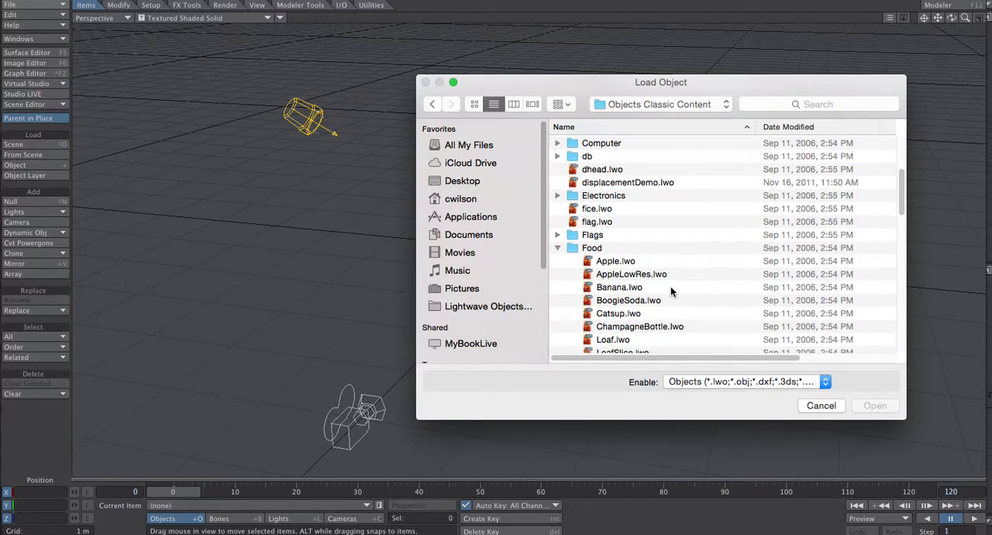
{"action": "scroll", "coordinate": [670, 291], "scroll_direction": "down", "scroll_amount": 1}
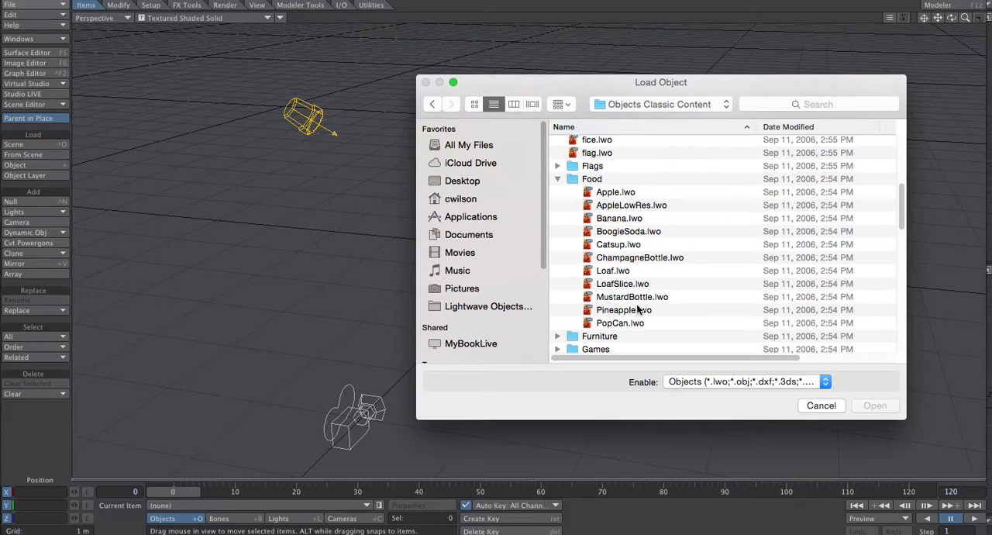
{"action": "left_click", "coordinate": [633, 324]}
{"action": "left_click", "coordinate": [875, 406]}
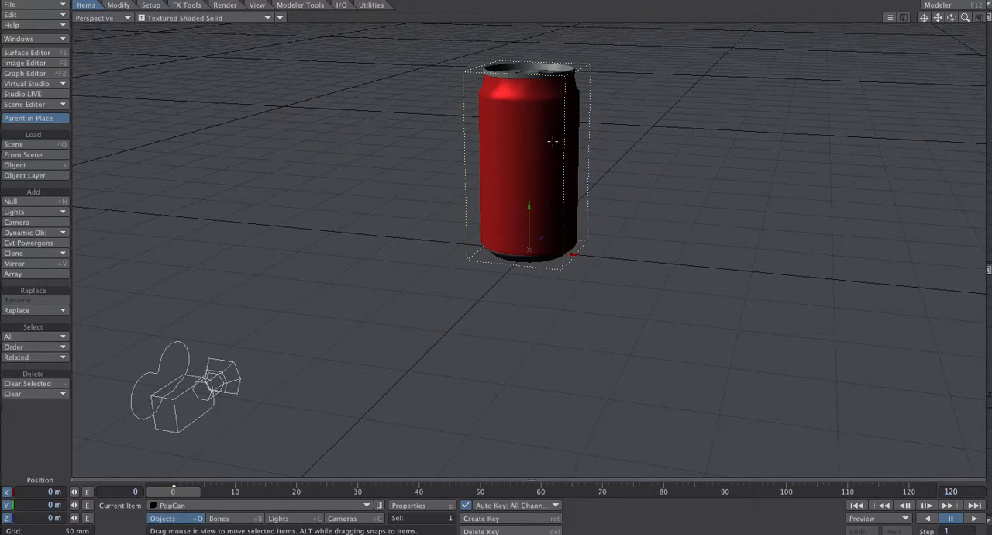
- Look through the PopCan's surfaces in the Surface Editor and open the Color texture of the CanLabel surface
{"action": "left_click", "coordinate": [34, 53]}
{"action": "left_click_drag", "start_coordinate": [408, 28], "coordinate": [678, 23]}
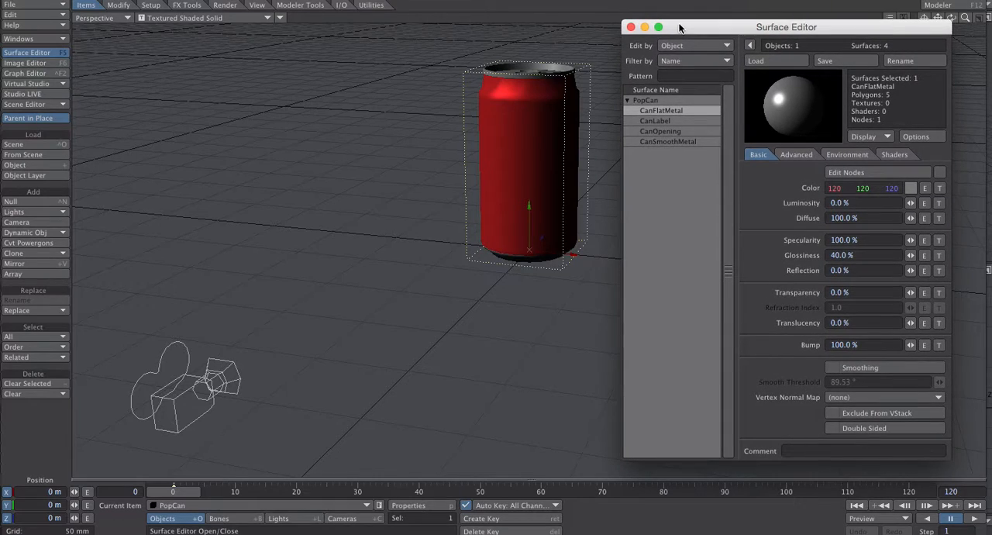
{"action": "left_click", "coordinate": [665, 121]}
{"action": "left_click", "coordinate": [661, 131]}
{"action": "left_click", "coordinate": [660, 140]}
{"action": "left_click", "coordinate": [659, 132]}
{"action": "left_click", "coordinate": [654, 121]}
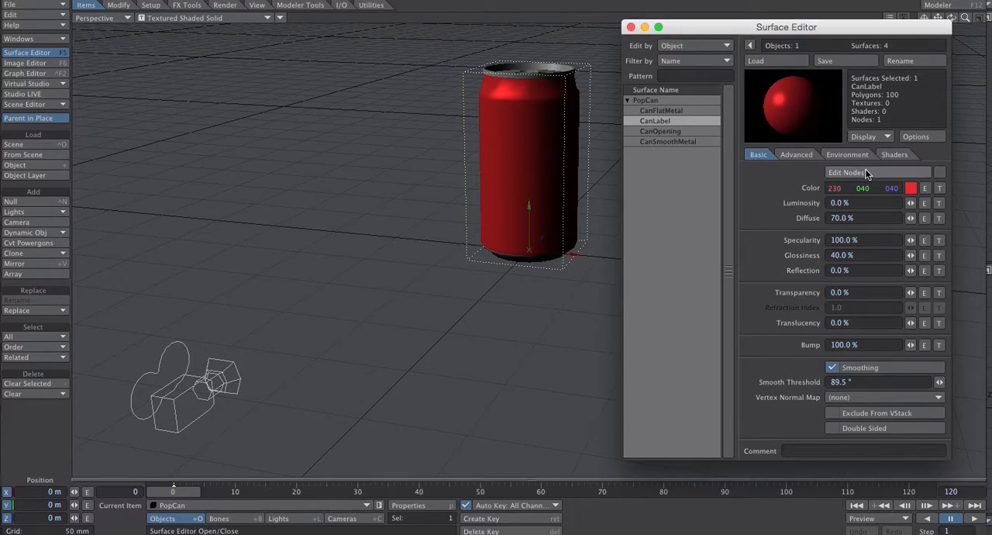
{"action": "left_click", "coordinate": [939, 188]}
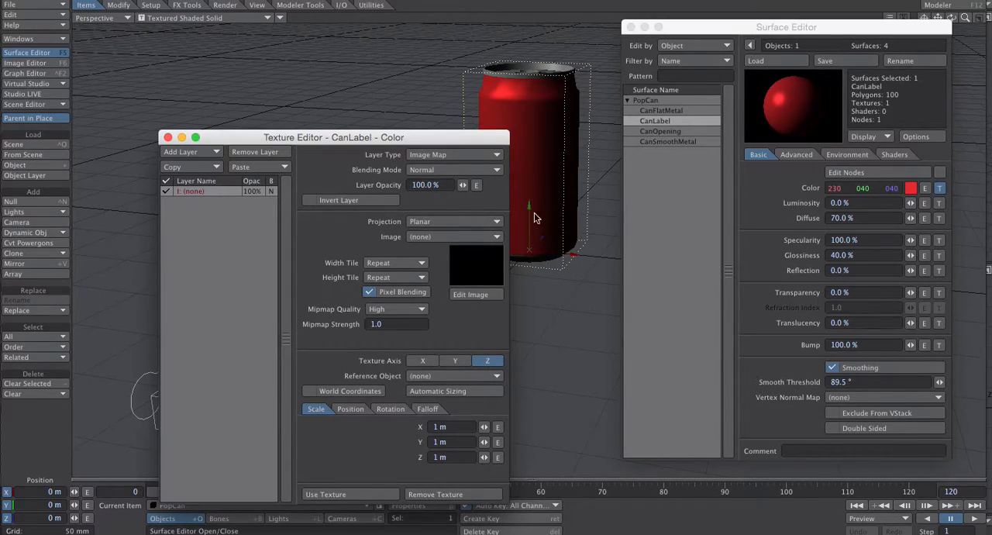
- Keep the CanLabel color layer as an Image Map and set its projection to Cylindrical
{"action": "left_click", "coordinate": [436, 156]}
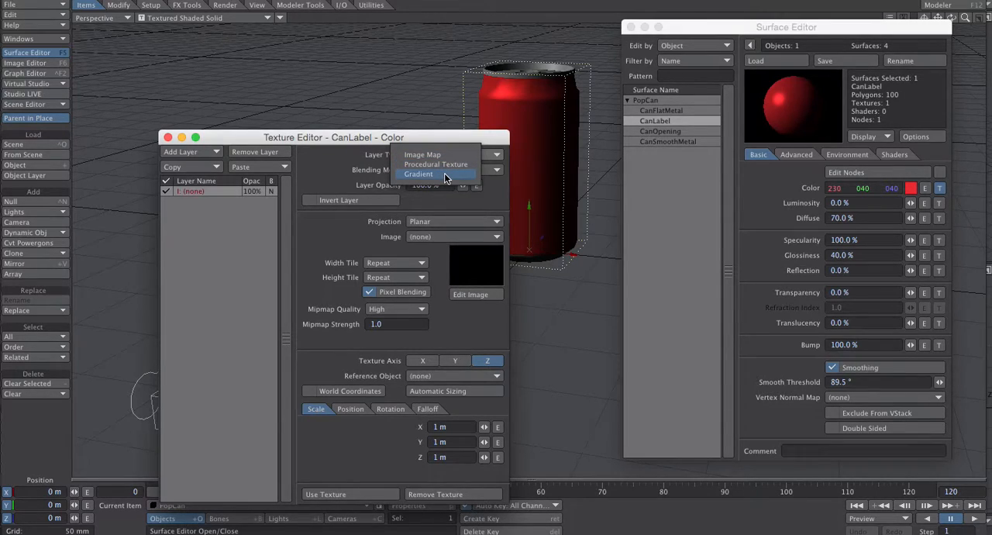
{"action": "left_click", "coordinate": [440, 155]}
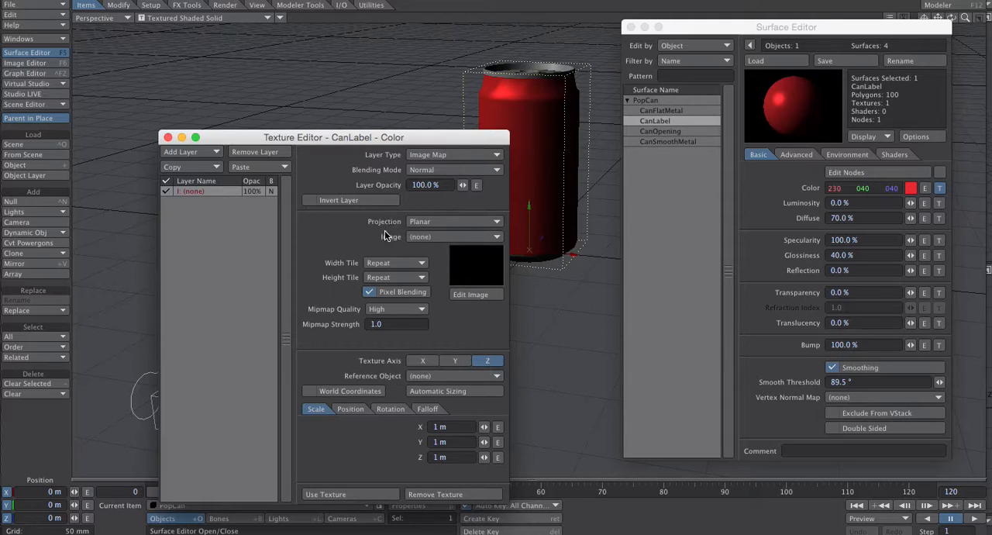
{"action": "left_click", "coordinate": [432, 225]}
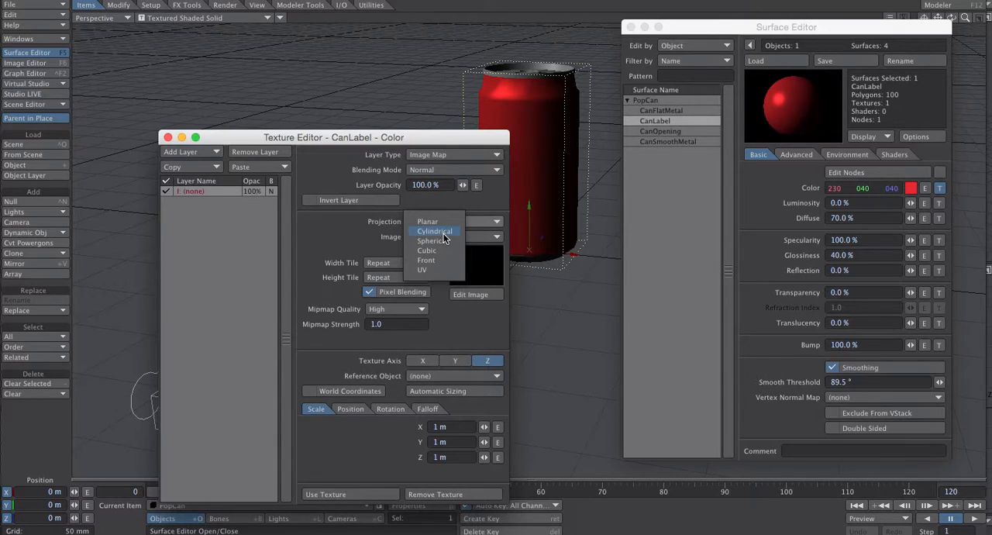
{"action": "left_click", "coordinate": [443, 234]}
- Load LightDew.tga from the Food folder of Images Classic Content as the layer's image
{"action": "left_click", "coordinate": [431, 251]}
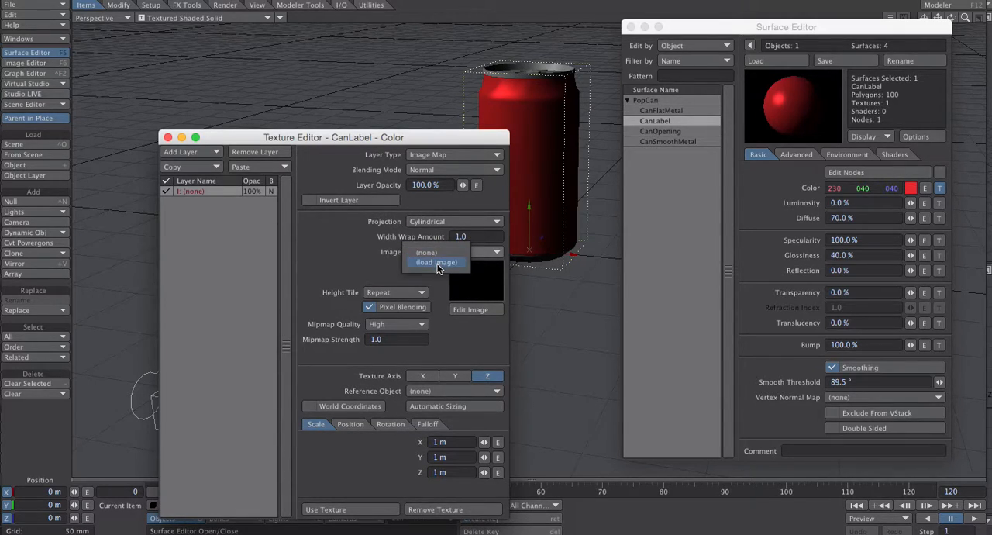
{"action": "left_click", "coordinate": [437, 262]}
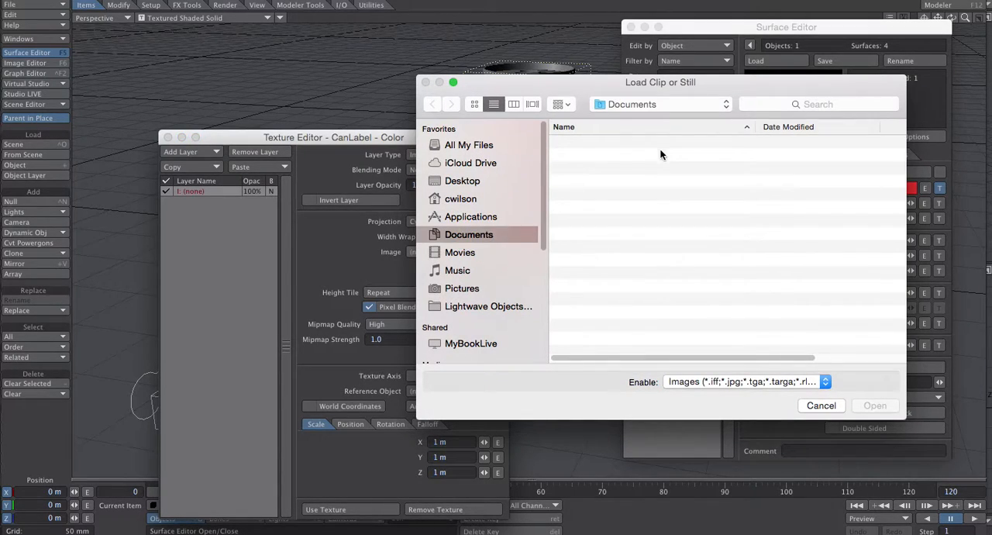
{"action": "left_click", "coordinate": [644, 106]}
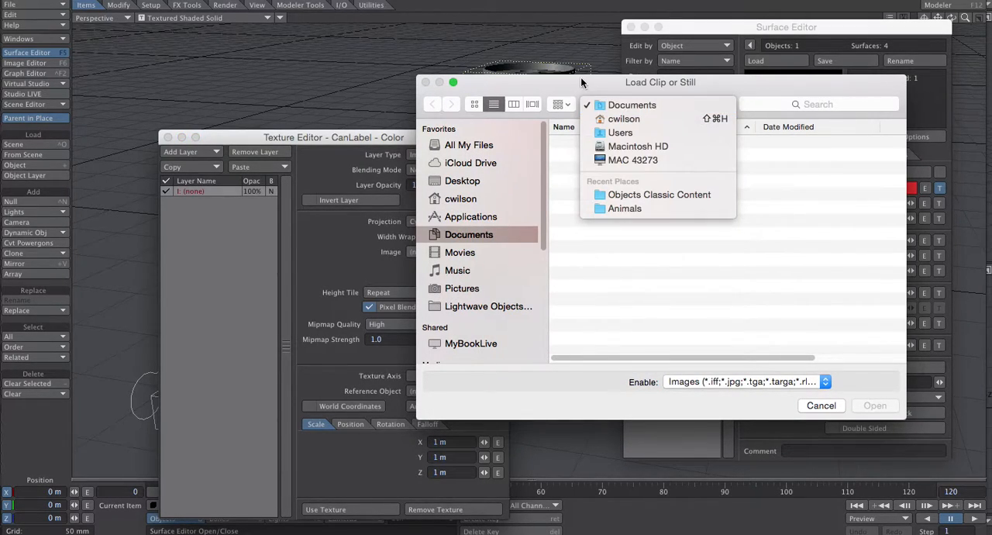
{"action": "left_click", "coordinate": [488, 243]}
{"action": "left_click", "coordinate": [488, 306]}
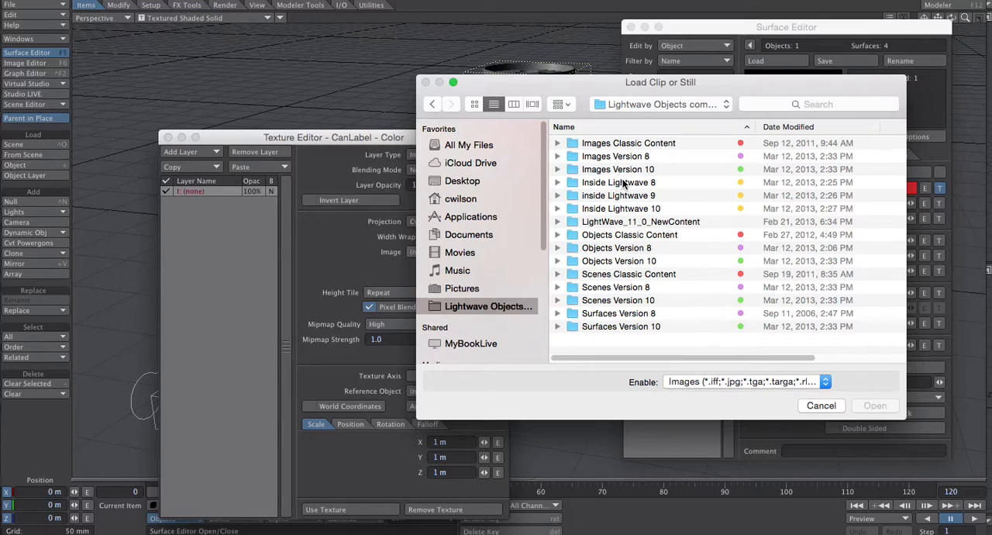
{"action": "left_click", "coordinate": [617, 144]}
{"action": "double_click", "coordinate": [618, 144]}
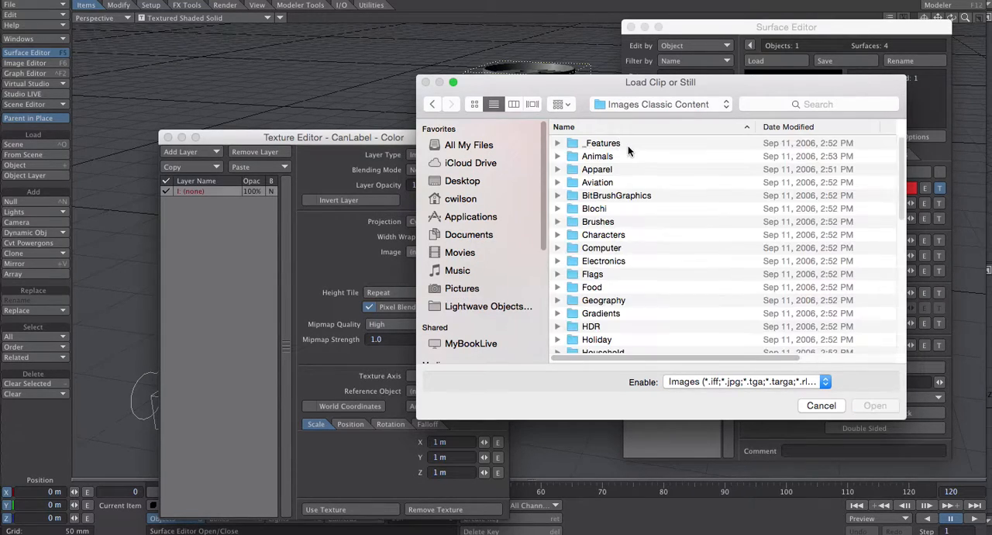
{"action": "scroll", "coordinate": [606, 263], "scroll_direction": "down", "scroll_amount": 5}
{"action": "scroll", "coordinate": [609, 268], "scroll_direction": "down", "scroll_amount": 2}
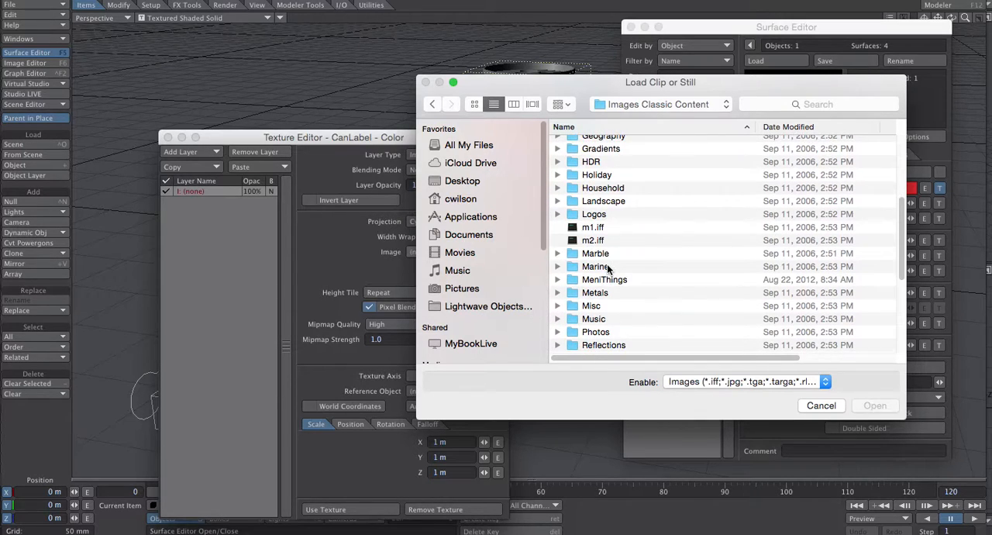
{"action": "scroll", "coordinate": [611, 306], "scroll_direction": "up", "scroll_amount": 6}
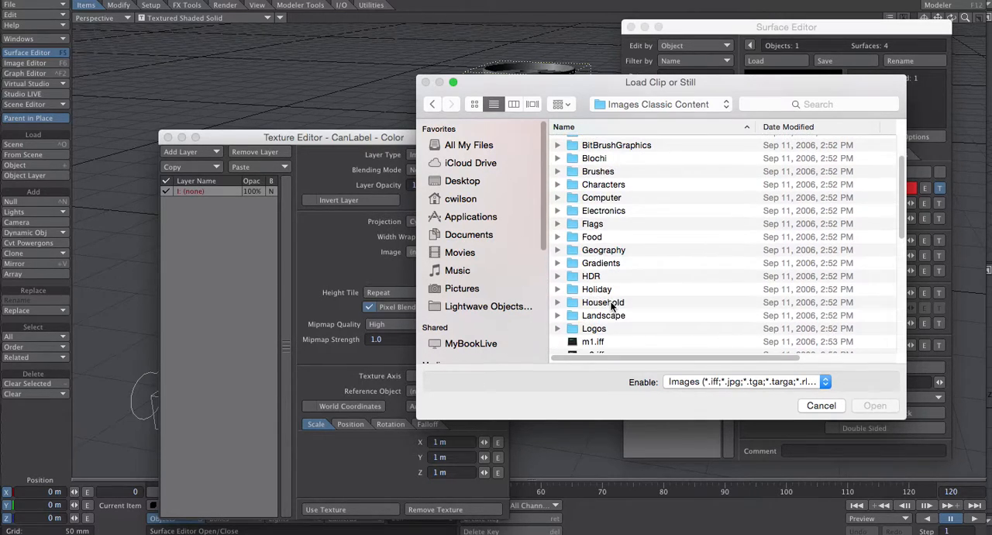
{"action": "scroll", "coordinate": [624, 286], "scroll_direction": "down", "scroll_amount": 1}
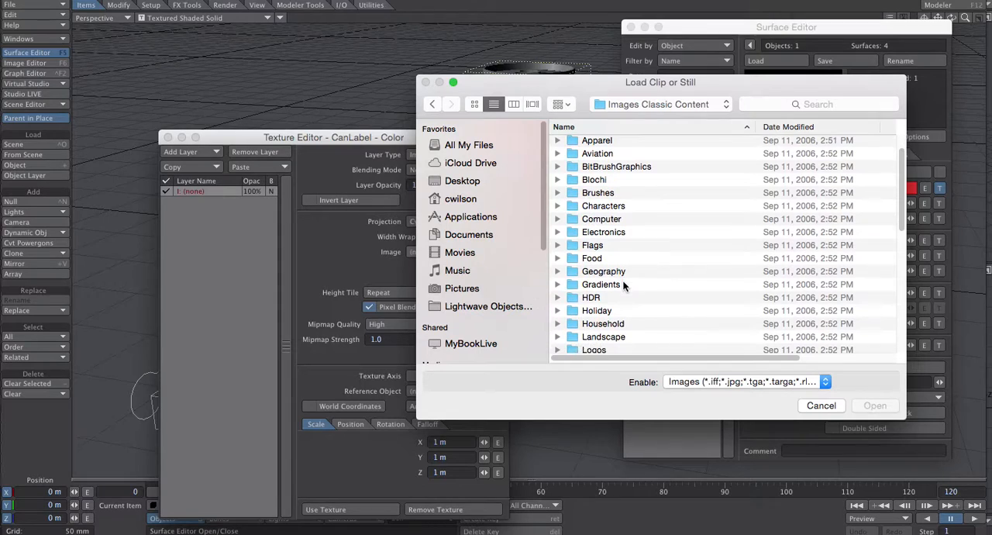
{"action": "double_click", "coordinate": [603, 261]}
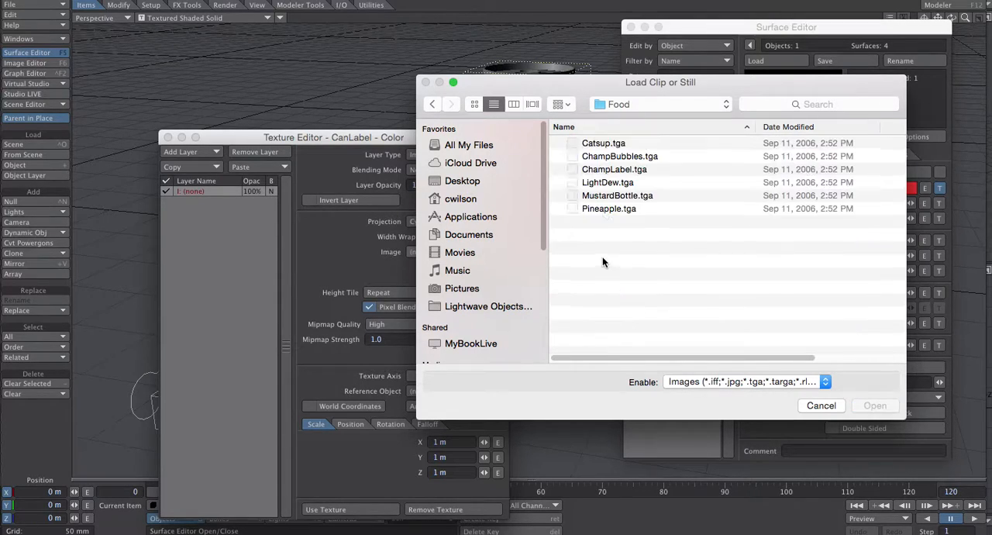
{"action": "left_click", "coordinate": [606, 183]}
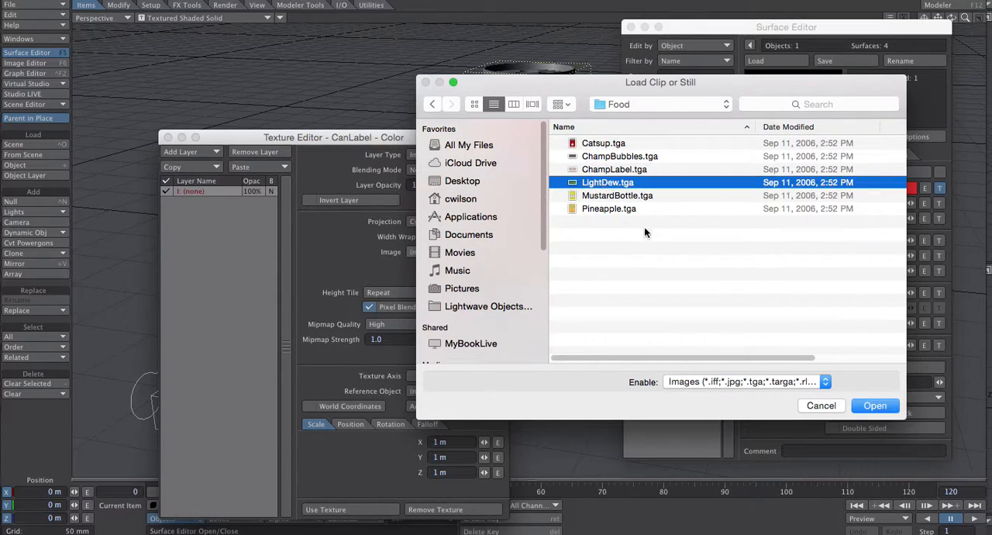
{"action": "left_click", "coordinate": [874, 406]}
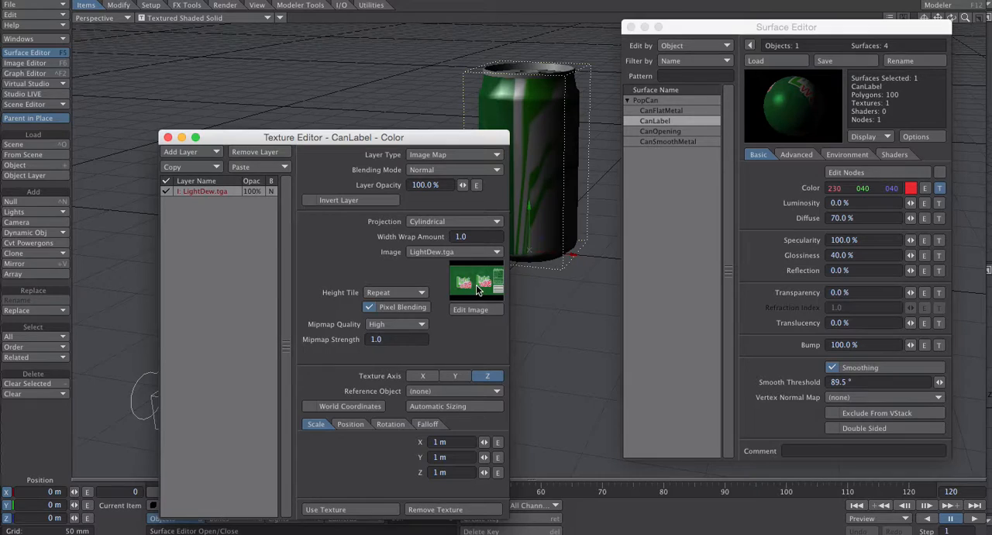
- Review the Source, Editing and Processing settings of LightDew.tga in the Image Editor, and close it
{"action": "left_click", "coordinate": [471, 310]}
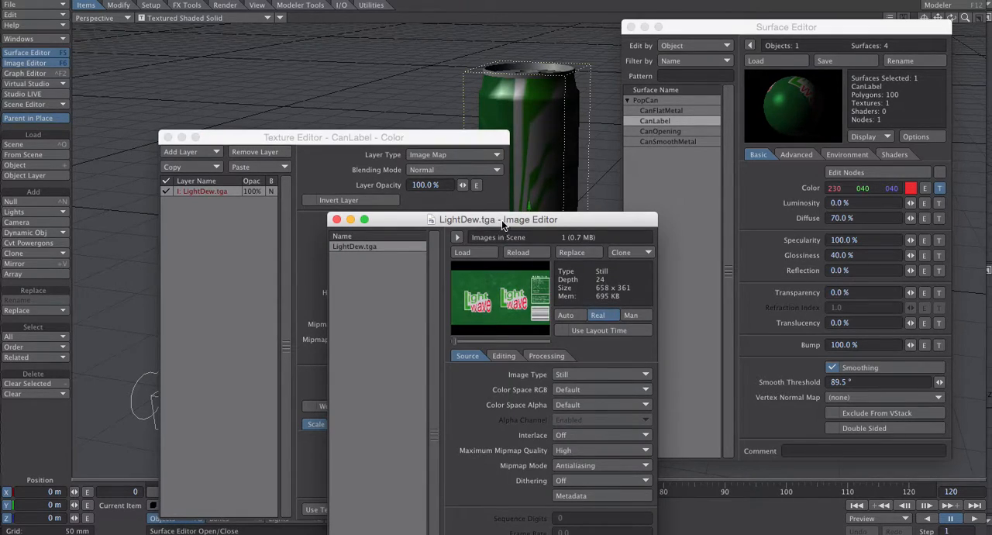
{"action": "left_click_drag", "start_coordinate": [502, 219], "coordinate": [504, 103]}
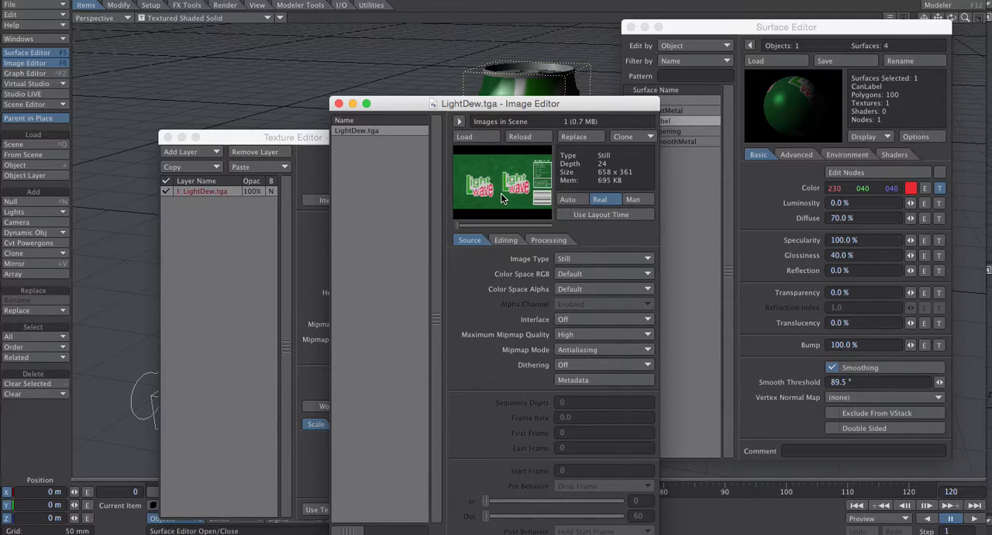
{"action": "left_click", "coordinate": [505, 239]}
{"action": "left_click", "coordinate": [547, 240]}
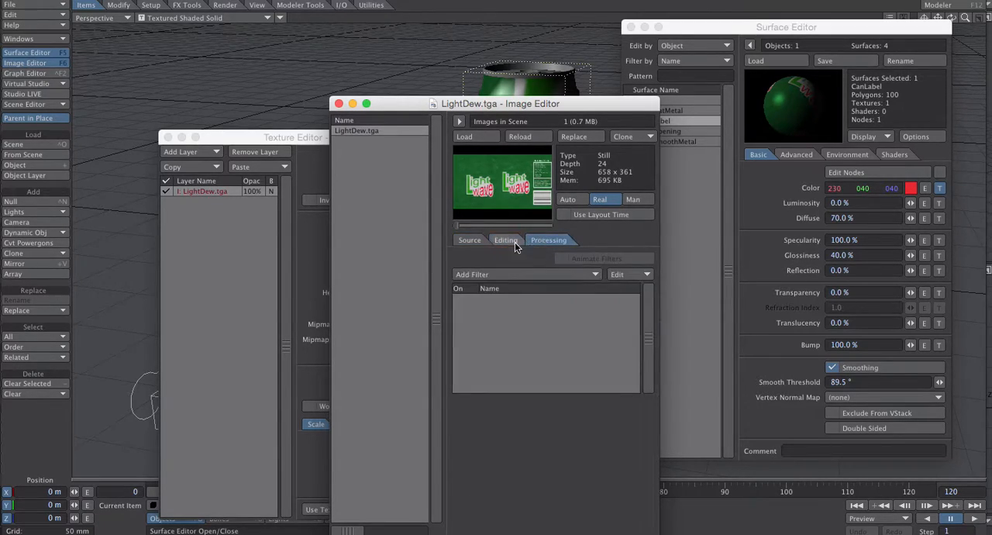
{"action": "left_click", "coordinate": [470, 241]}
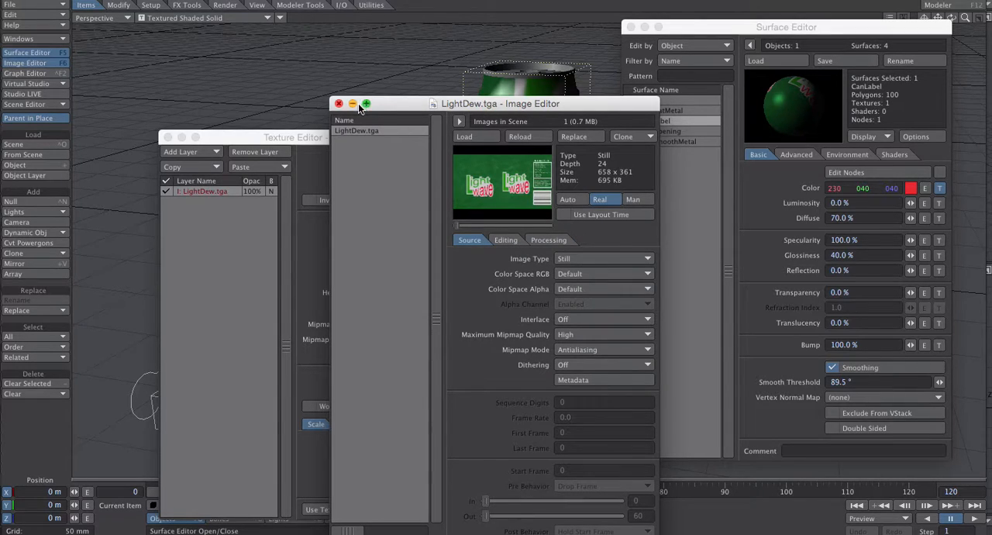
{"action": "left_click_drag", "start_coordinate": [389, 104], "coordinate": [403, 89]}
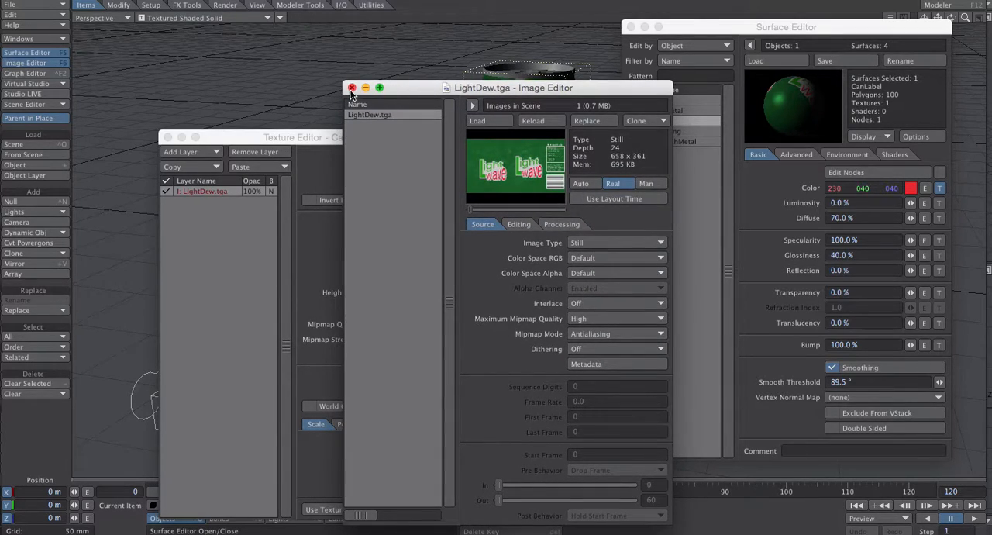
{"action": "left_click", "coordinate": [351, 88]}
- Set the label's texture axis to Y and fit the image to the can with Automatic Sizing
{"action": "left_click_drag", "start_coordinate": [493, 144], "coordinate": [418, 53]}
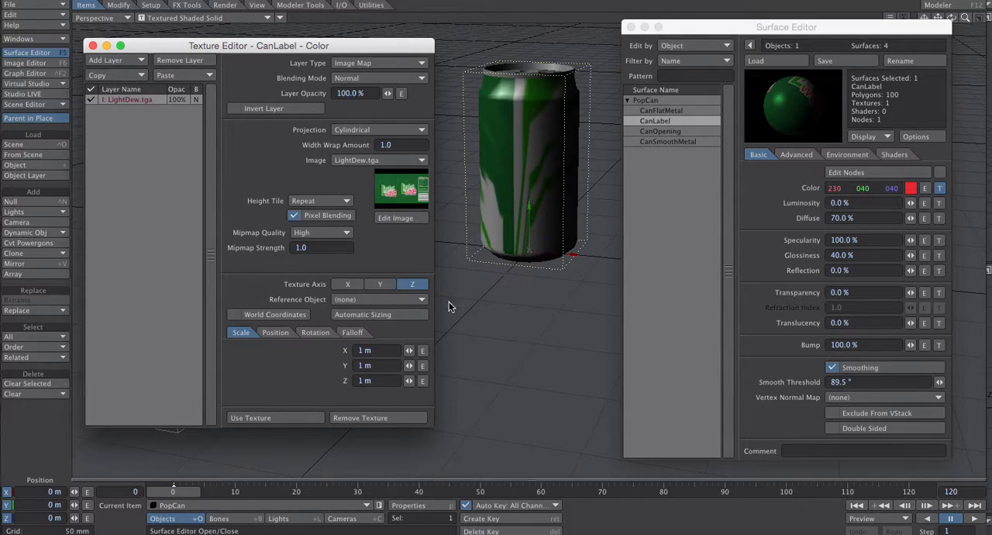
{"action": "left_click", "coordinate": [382, 284]}
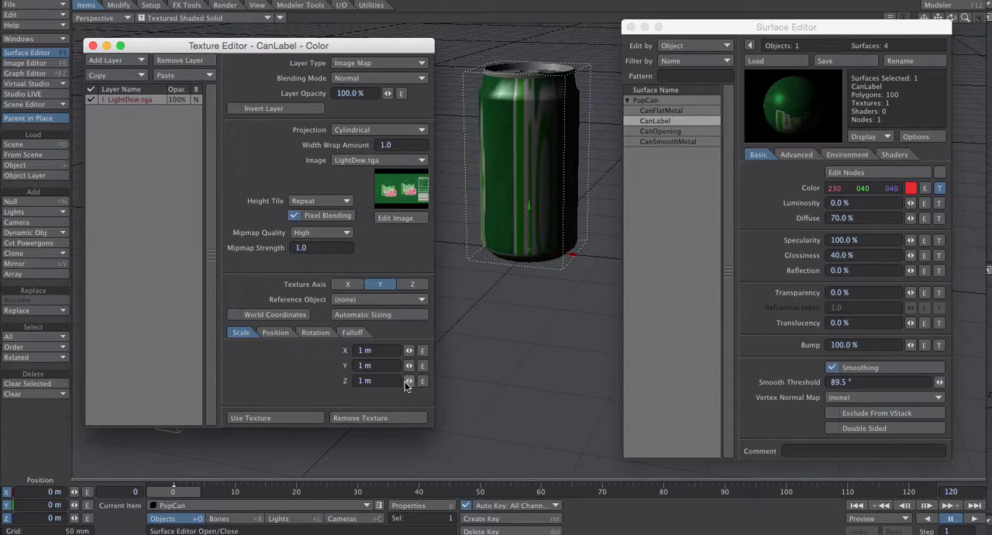
{"action": "left_click_drag", "start_coordinate": [409, 365], "coordinate": [310, 365]}
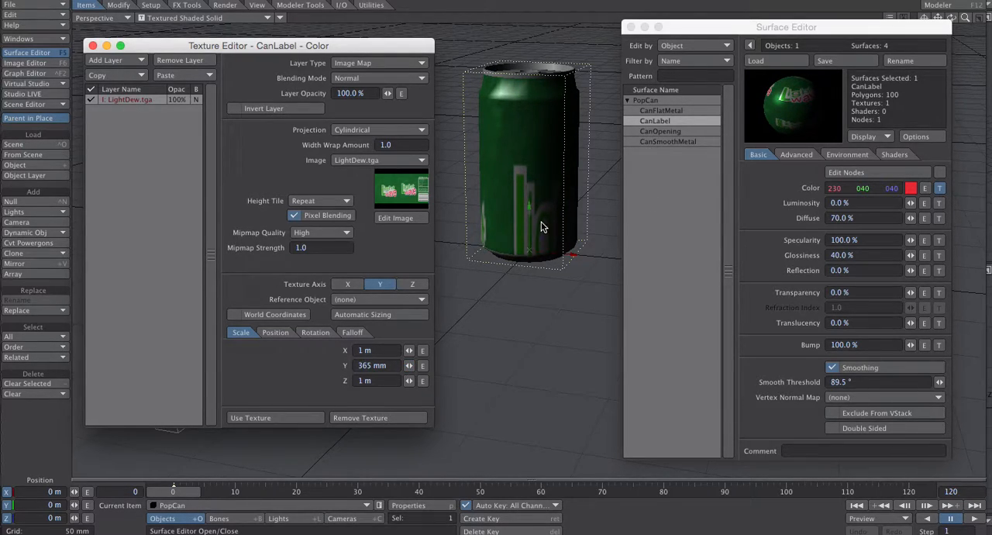
{"action": "left_click", "coordinate": [365, 316]}
- Examine the wrapped label on the can up close from another angle, and close the Texture Editor
{"action": "left_click_drag", "start_coordinate": [708, 26], "coordinate": [706, 50]}
{"action": "left_click_drag", "start_coordinate": [965, 17], "coordinate": [939, 193]}
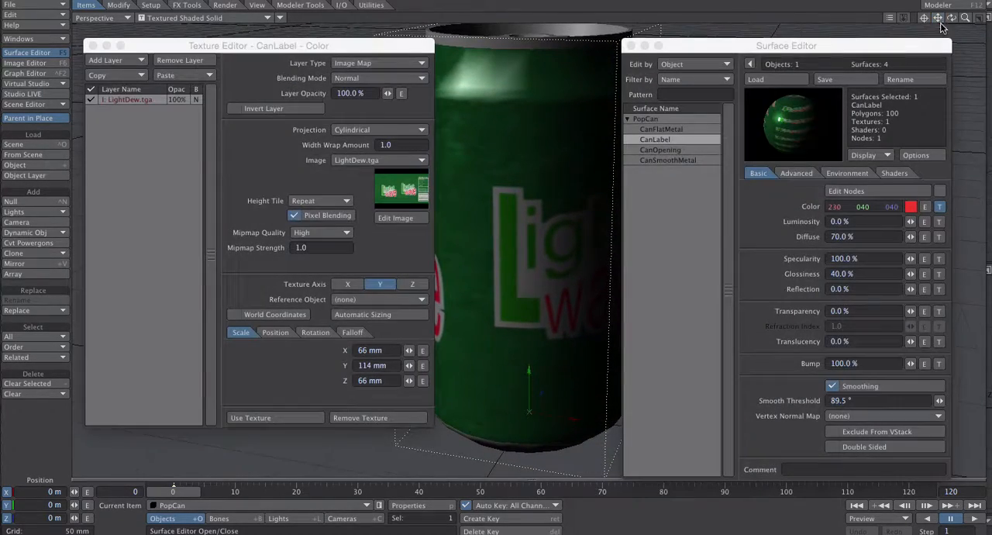
{"action": "left_click_drag", "start_coordinate": [952, 19], "coordinate": [917, 13]}
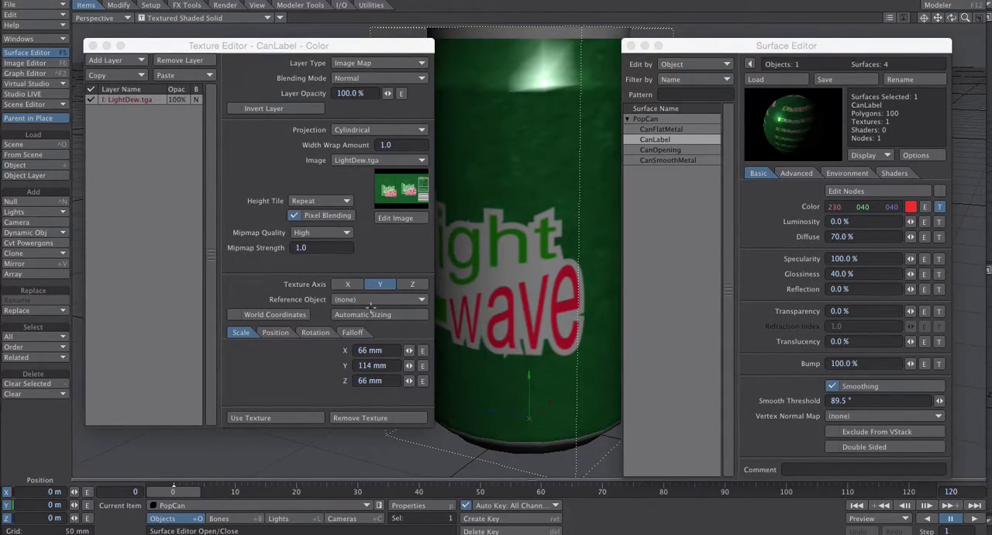
{"action": "left_click", "coordinate": [92, 45]}
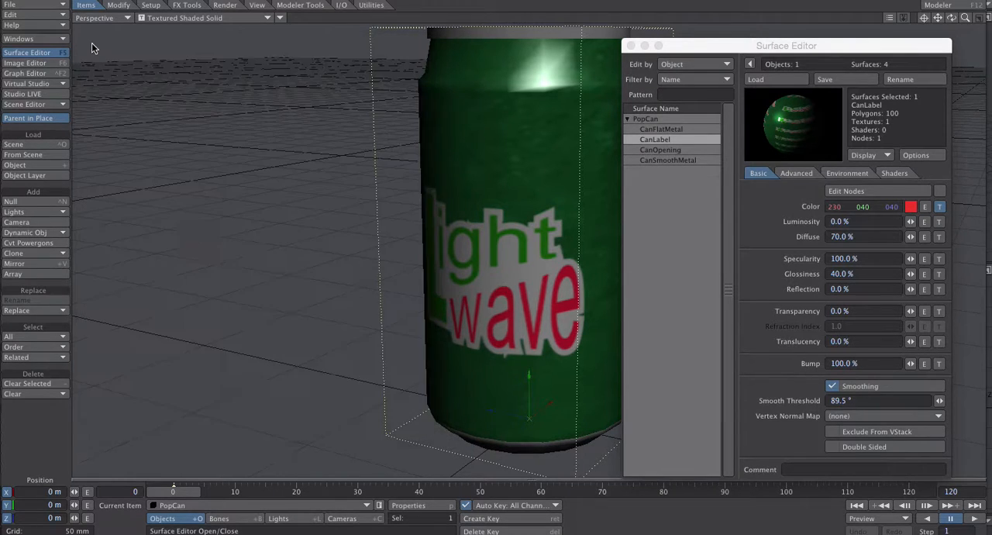
{"action": "left_click_drag", "start_coordinate": [742, 47], "coordinate": [148, 12]}
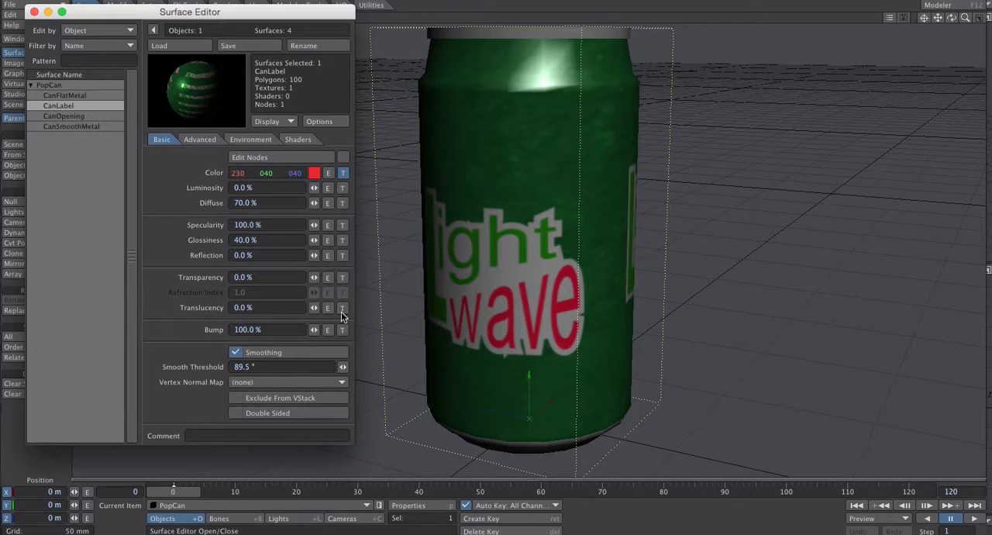
{"action": "left_click_drag", "start_coordinate": [165, 12], "coordinate": [786, 27]}
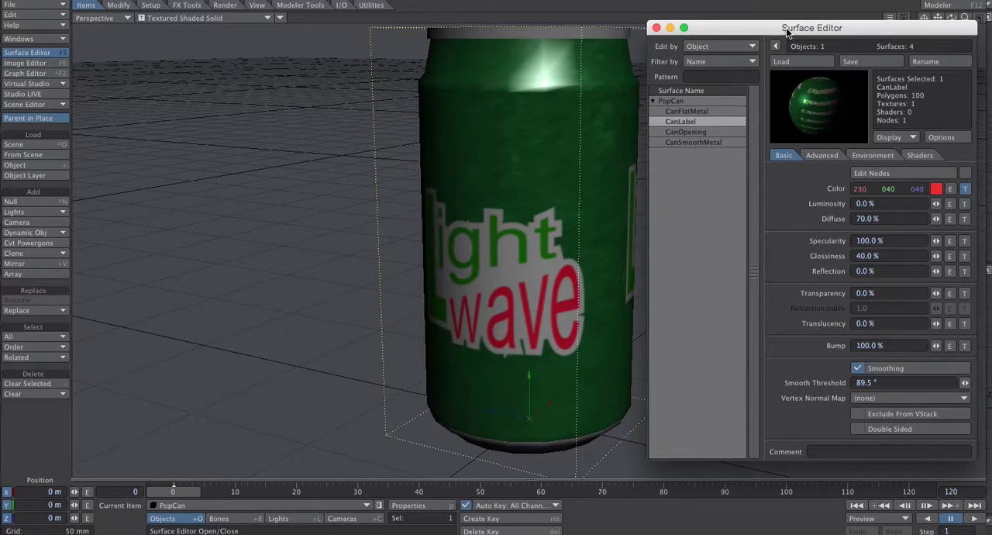
{"action": "mouse_move", "coordinate": [709, 28]}
{"action": "left_mouse_down"}
{"action": "mouse_move", "coordinate": [704, 21]}
{"action": "mouse_move", "coordinate": [707, 29]}
{"action": "left_mouse_up"}
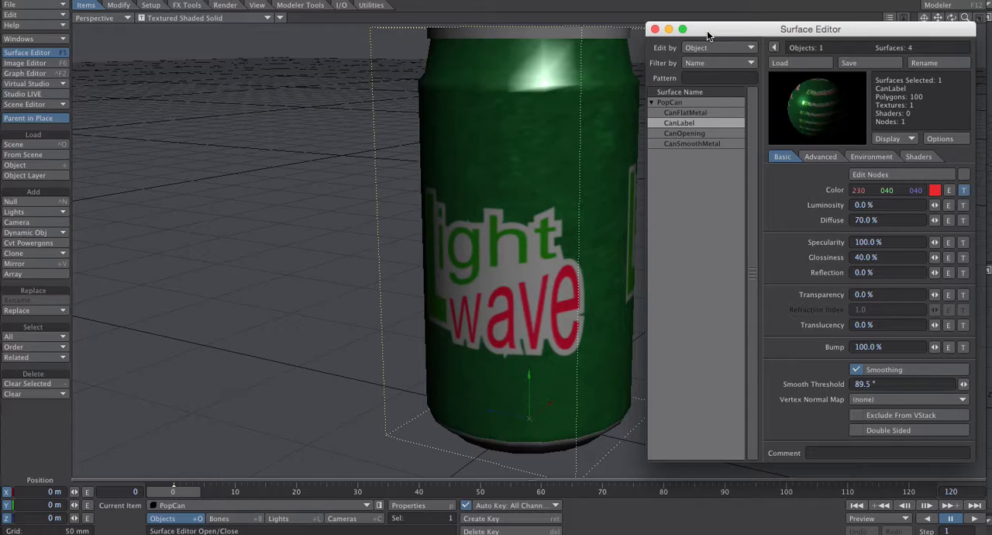
- Browse the built-in Nature and Organic surface presets, and close the preset library without applying one
{"action": "left_click", "coordinate": [37, 38]}
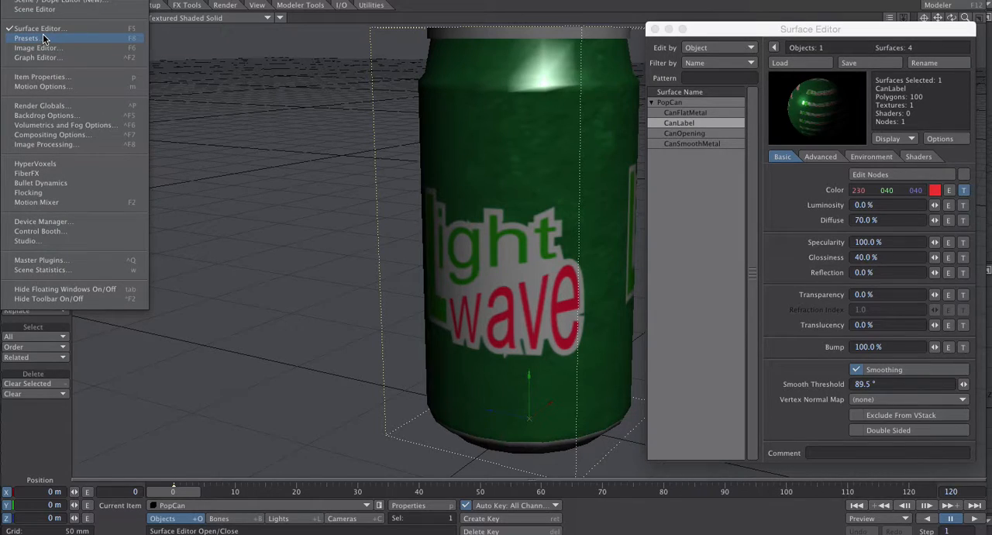
{"action": "left_click", "coordinate": [43, 38]}
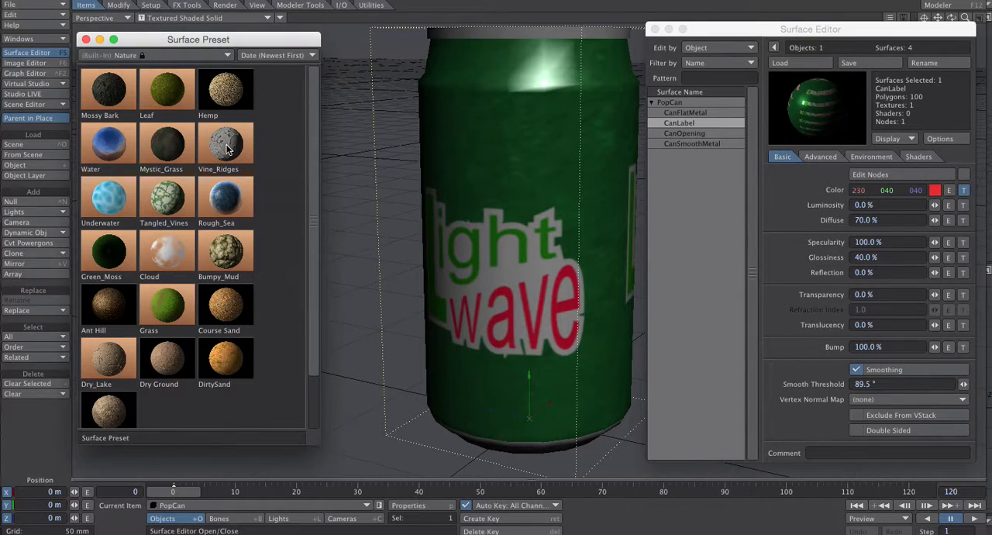
{"action": "left_click", "coordinate": [148, 55]}
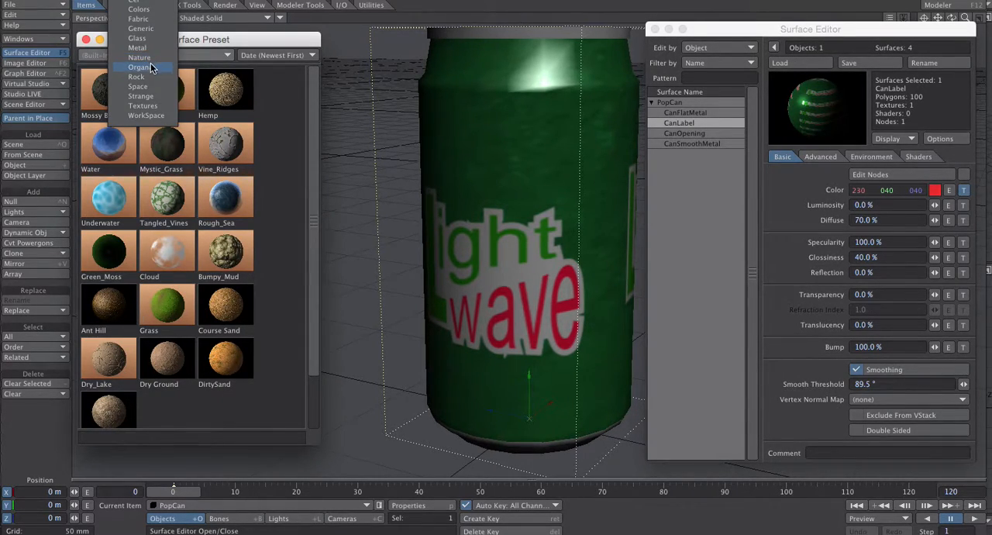
{"action": "left_click", "coordinate": [150, 63]}
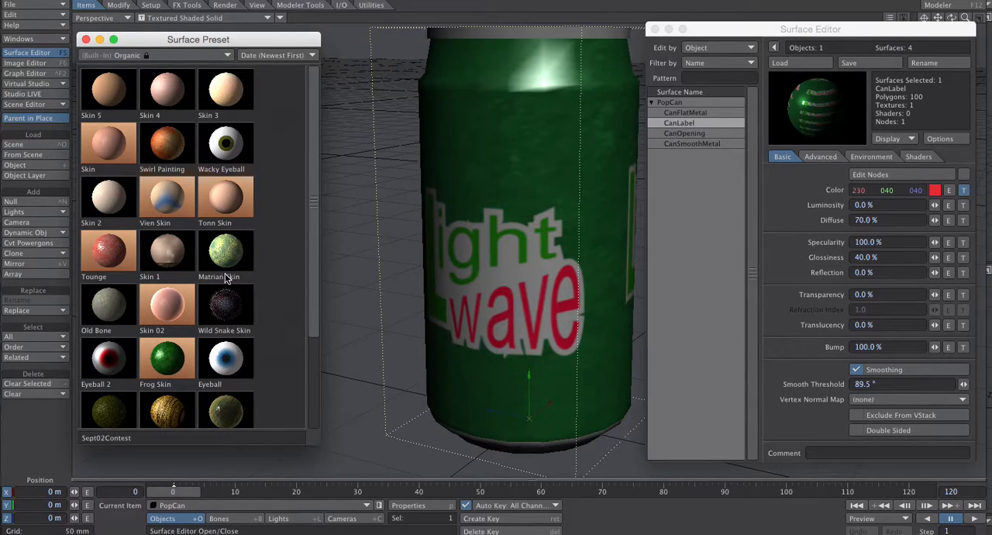
{"action": "left_click", "coordinate": [85, 39]}
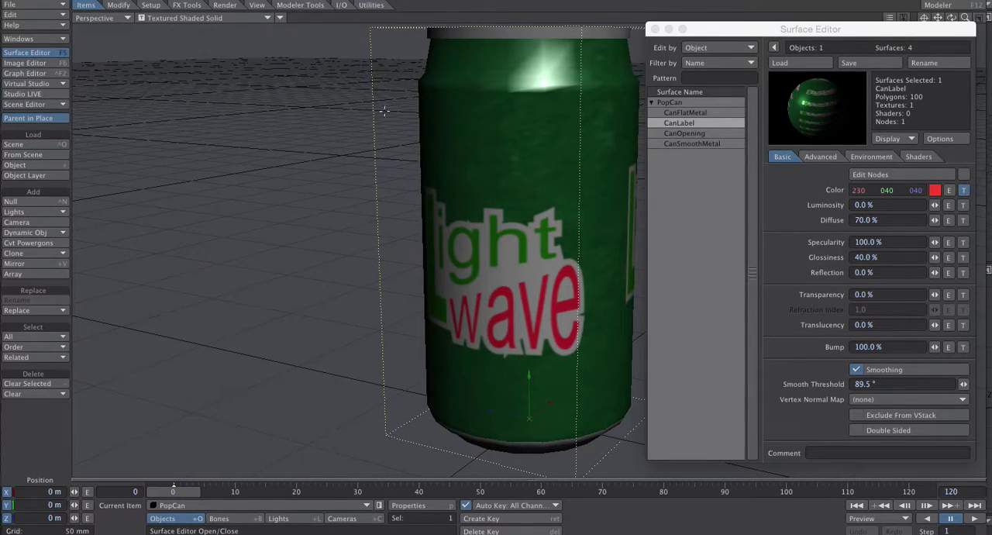